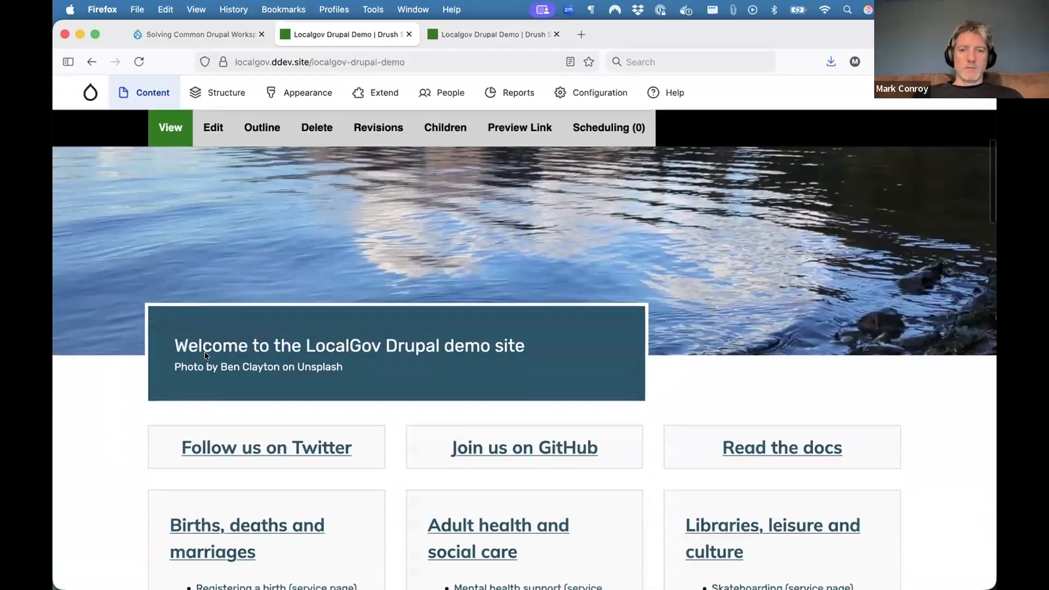
{"action": "scroll", "coordinate": [205, 352], "scroll_direction": "down", "scroll_amount": 10}
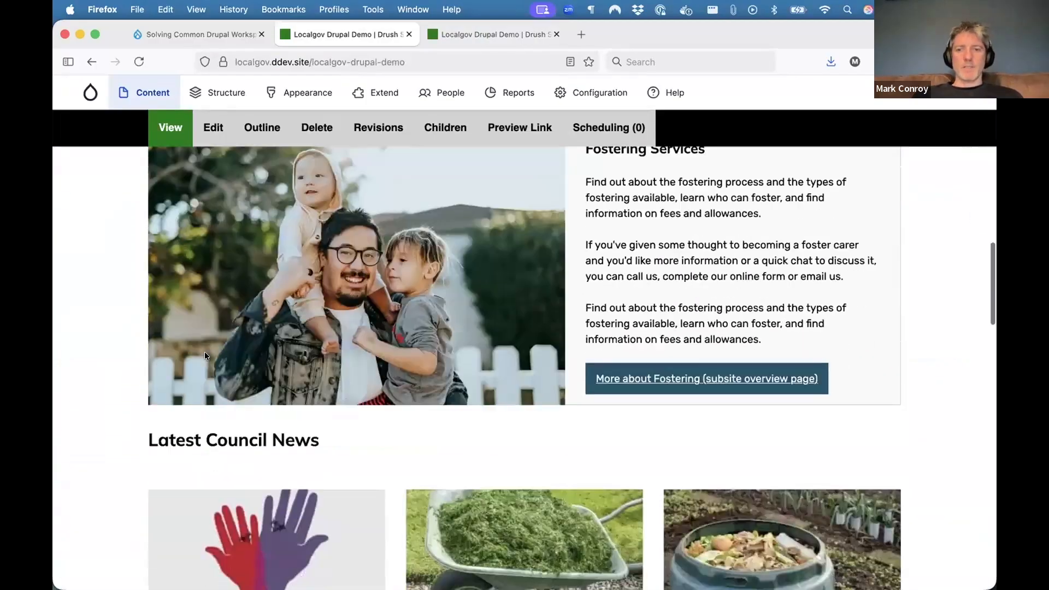
- Filter the module list for 'worksp' and install the core Workspaces module
{"action": "scroll", "coordinate": [204, 352], "scroll_direction": "up", "scroll_amount": 5}
{"action": "scroll", "coordinate": [205, 352], "scroll_direction": "up", "scroll_amount": 10}
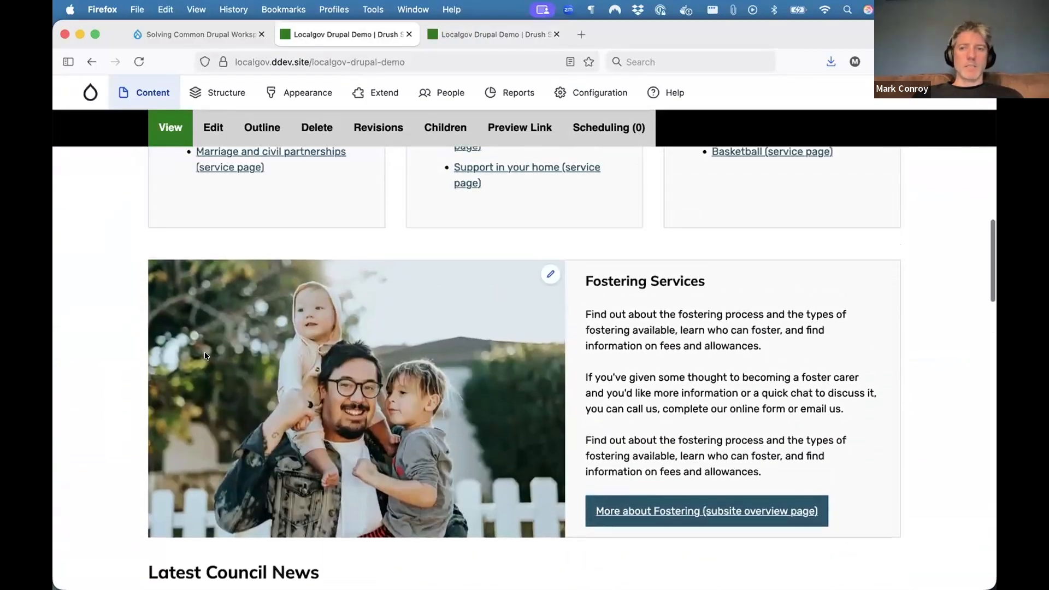
{"action": "scroll", "coordinate": [204, 352], "scroll_direction": "up", "scroll_amount": 5}
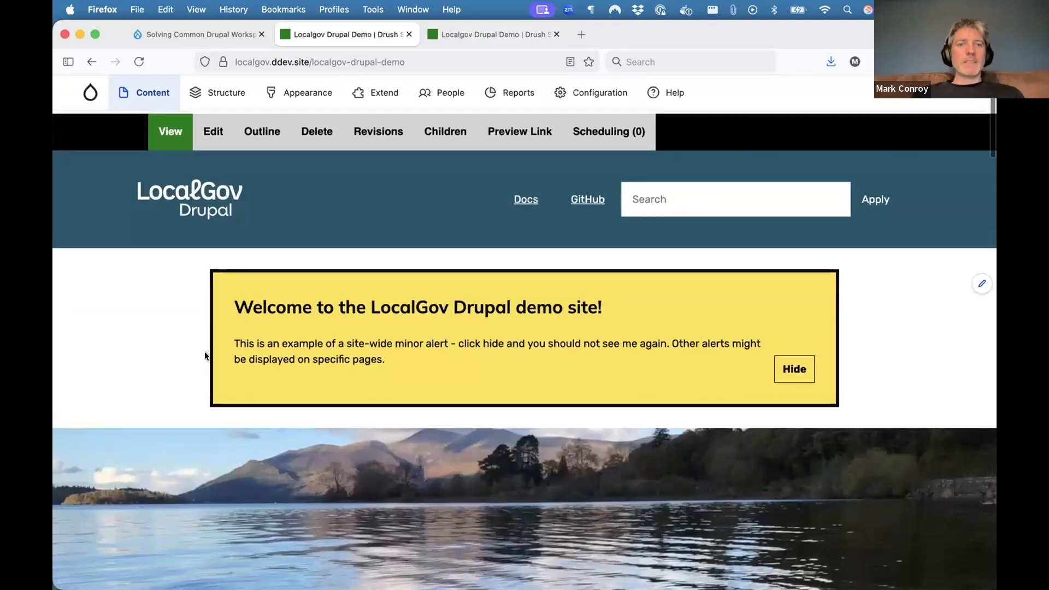
{"action": "left_click", "coordinate": [378, 93], "text": "super"}
{"action": "left_click", "coordinate": [704, 35]}
{"action": "left_click", "coordinate": [518, 32]}
{"action": "left_click", "coordinate": [290, 404]}
{"action": "type", "text": "worksp"}
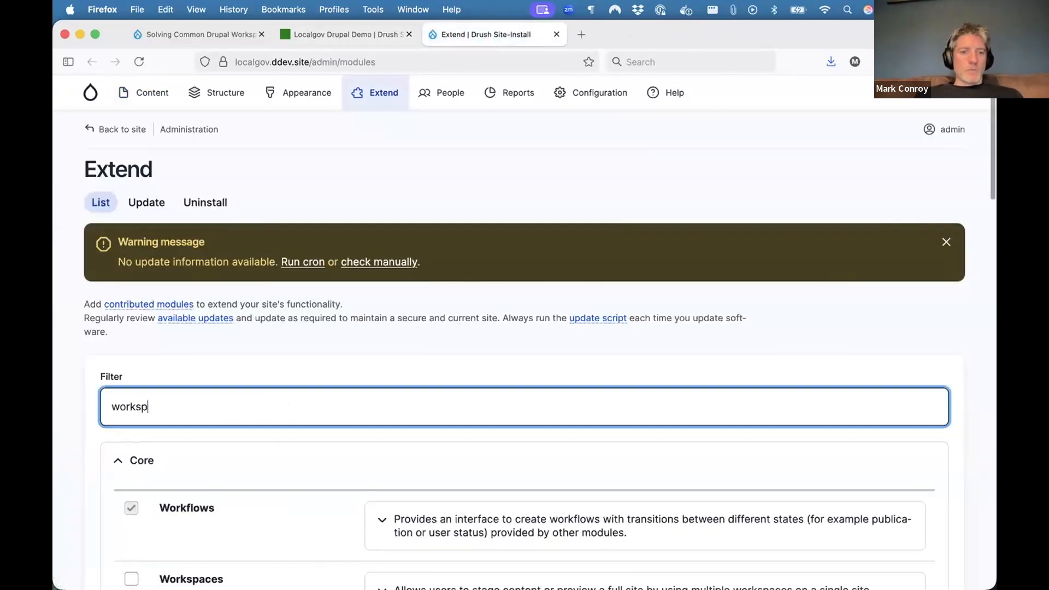
{"action": "left_click", "coordinate": [185, 509]}
{"action": "scroll", "coordinate": [185, 509], "scroll_direction": "down", "scroll_amount": 10}
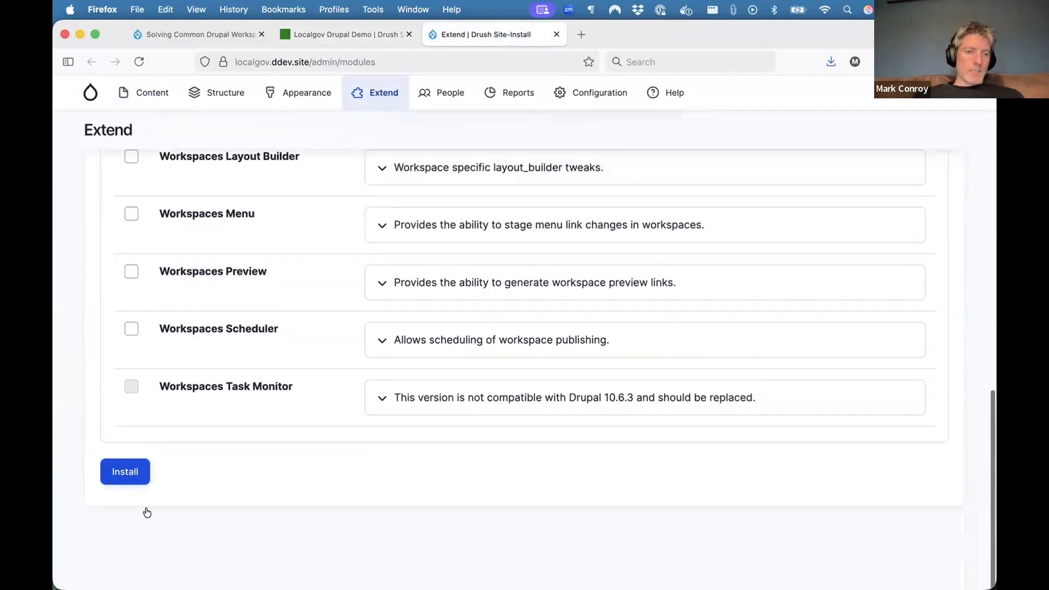
{"action": "left_click", "coordinate": [126, 502]}
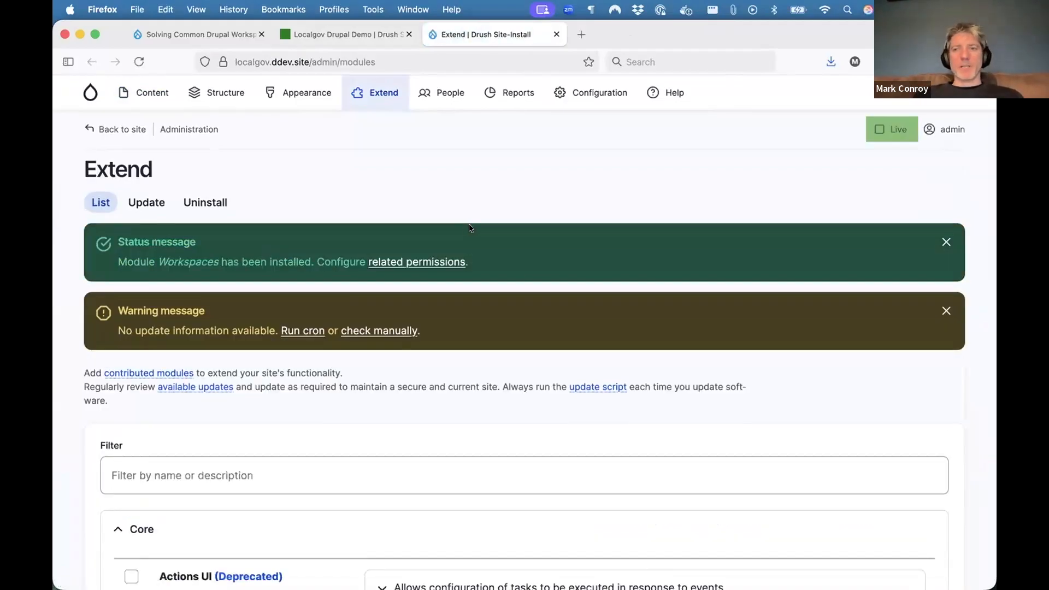
- Check the Live and Stage workspaces in the toolbar, then reload the Extend page
{"action": "left_click", "coordinate": [891, 129]}
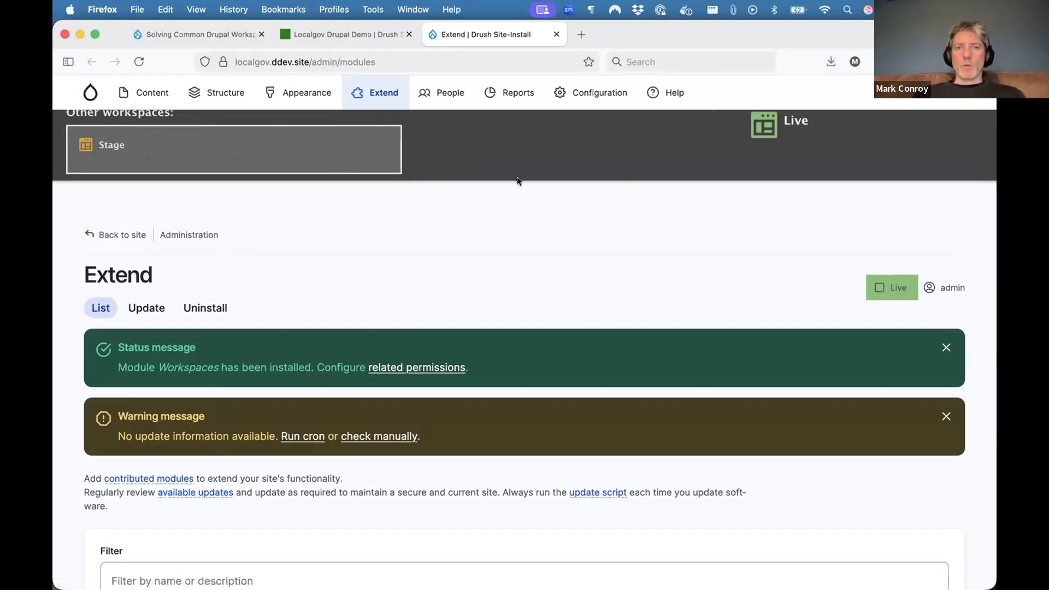
{"action": "mouse_move", "coordinate": [379, 96]}
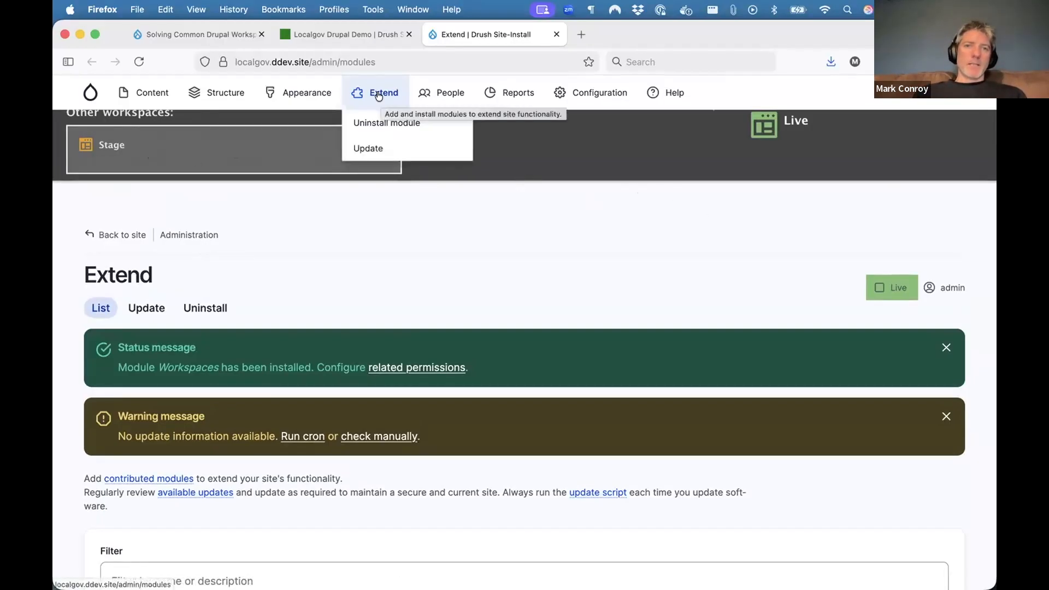
{"action": "left_click", "coordinate": [378, 96]}
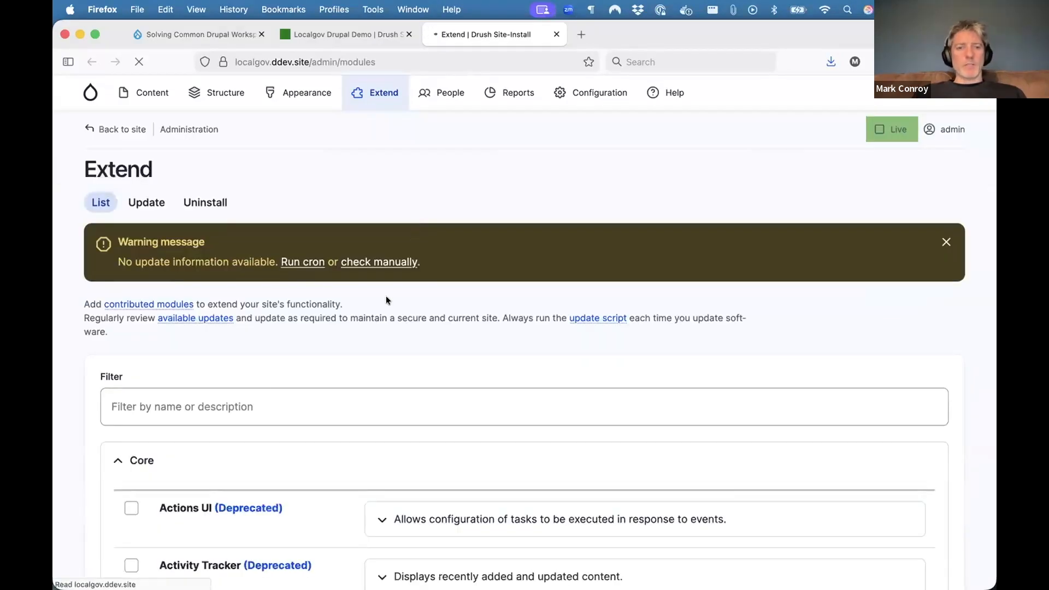
- Load drupal.org/project/wse in a new tab and review the Workspaces Extra submodule list
{"action": "left_click", "coordinate": [252, 406]}
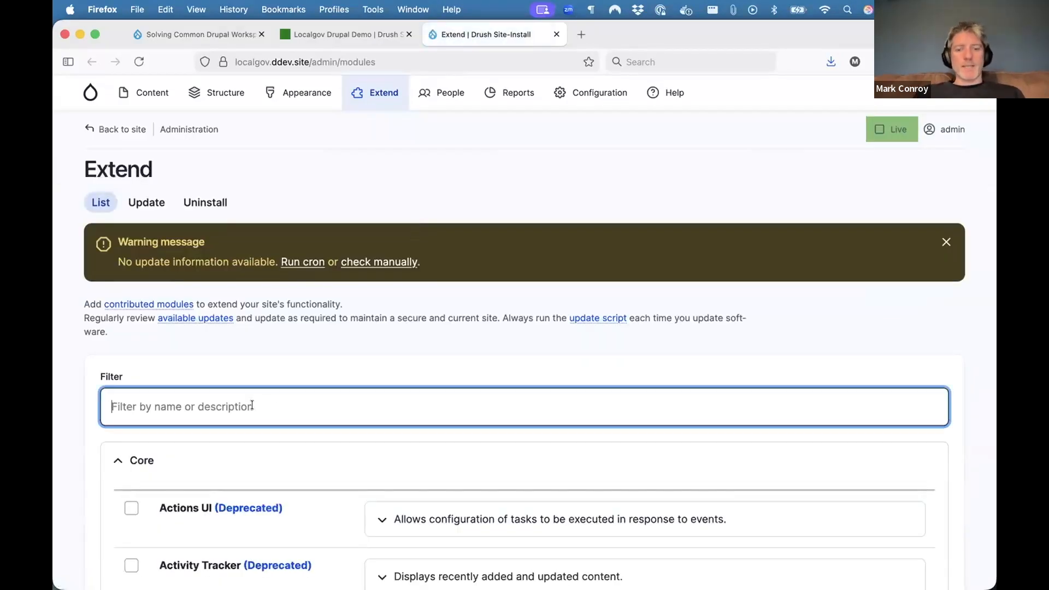
{"action": "key", "text": "super+t"}
{"action": "type", "text": "d"}
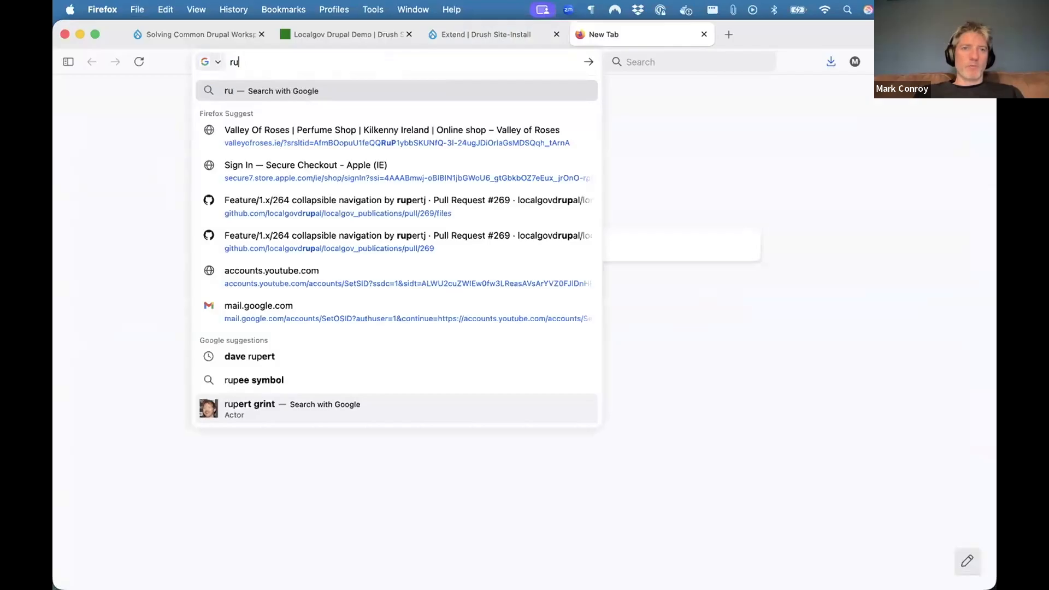
{"action": "type", "text": "rupal.org/"}
{"action": "key", "text": "Right"}
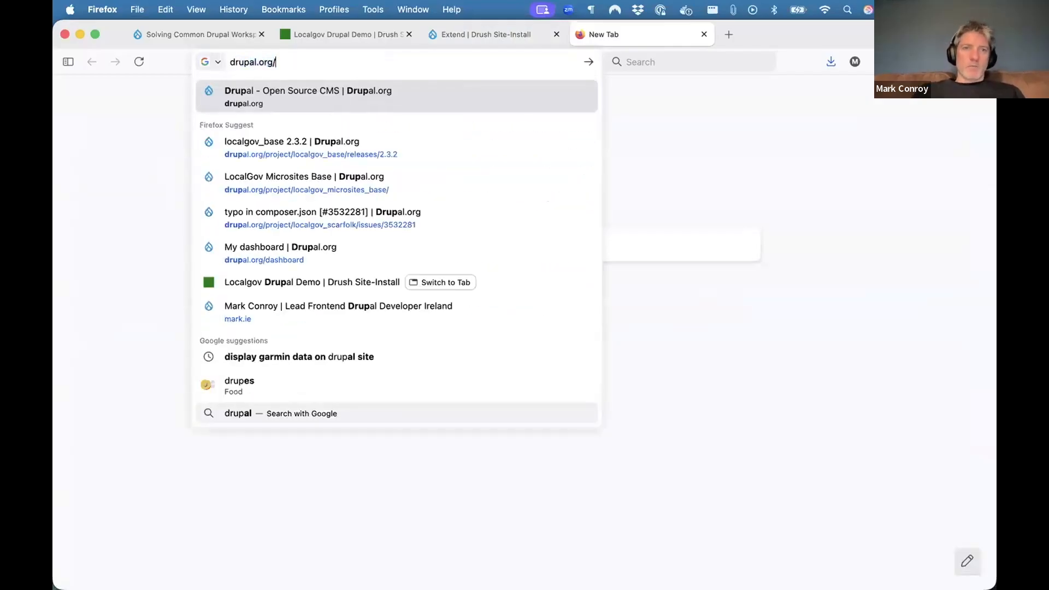
{"action": "type", "text": "wse"}
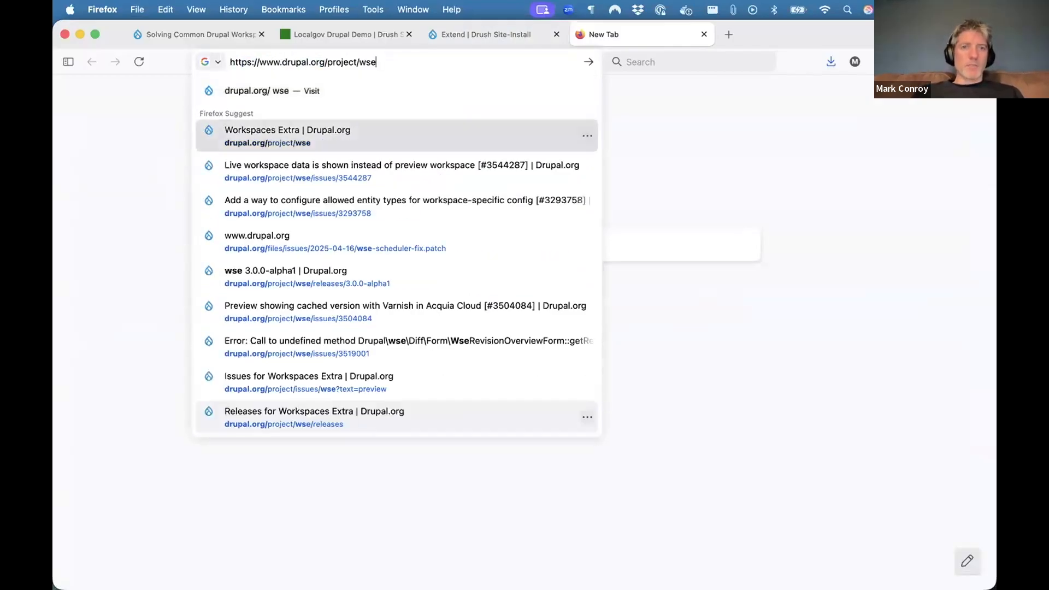
{"action": "key", "text": "Return"}
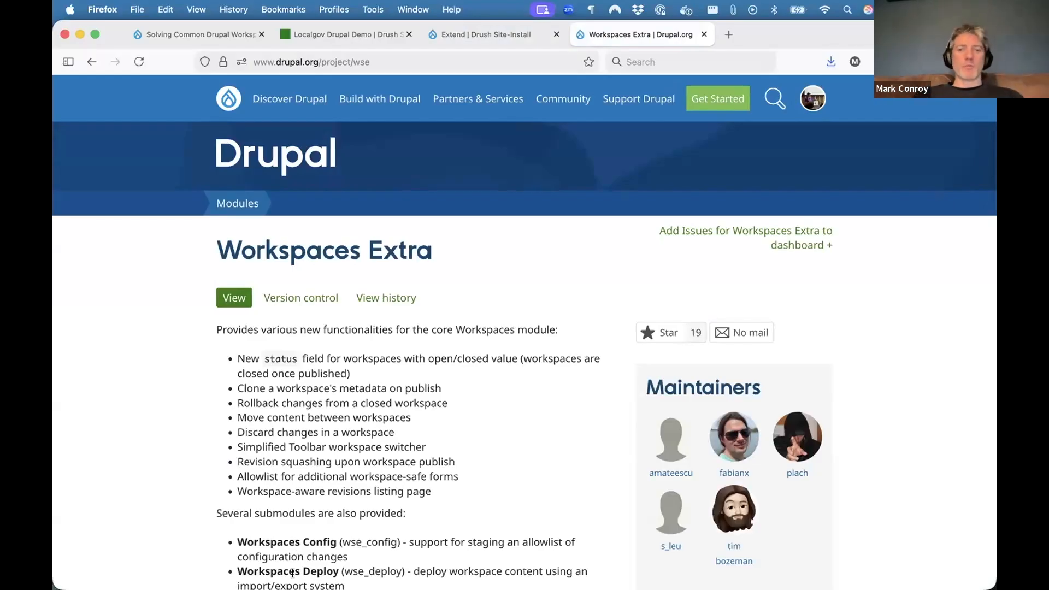
{"action": "scroll", "coordinate": [310, 530], "scroll_direction": "down", "scroll_amount": 3}
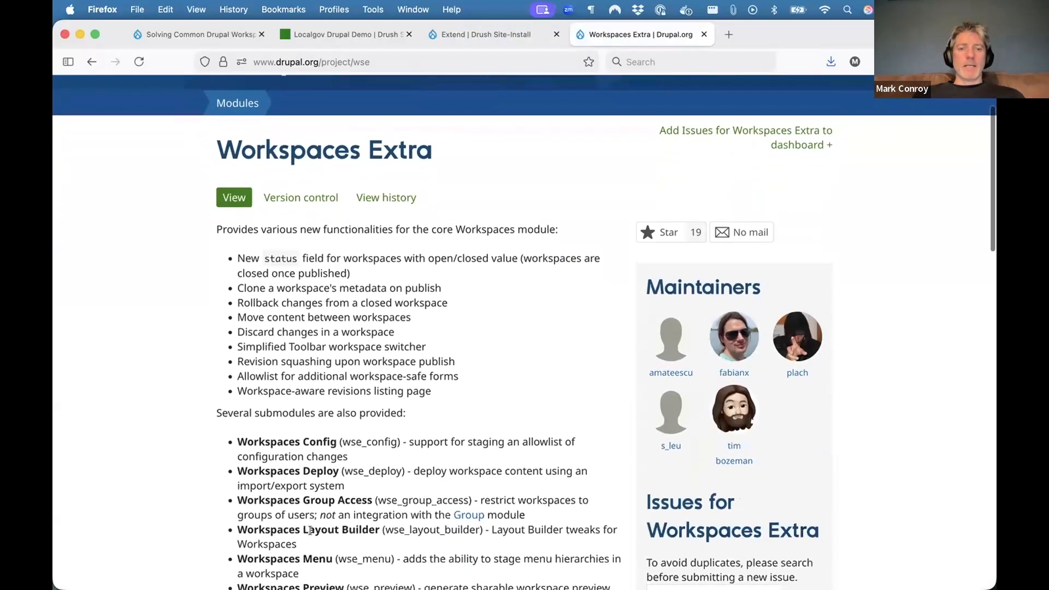
{"action": "scroll", "coordinate": [310, 531], "scroll_direction": "down", "scroll_amount": 5}
{"action": "left_click_drag", "start_coordinate": [236, 274], "coordinate": [263, 324]}
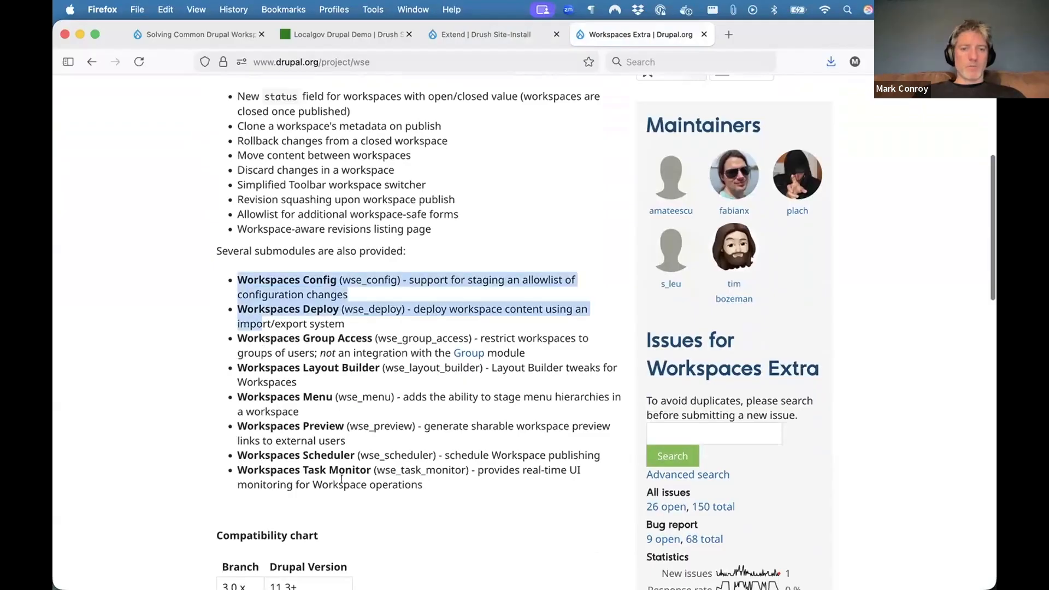
{"action": "left_click_drag", "start_coordinate": [342, 479], "coordinate": [351, 494]}
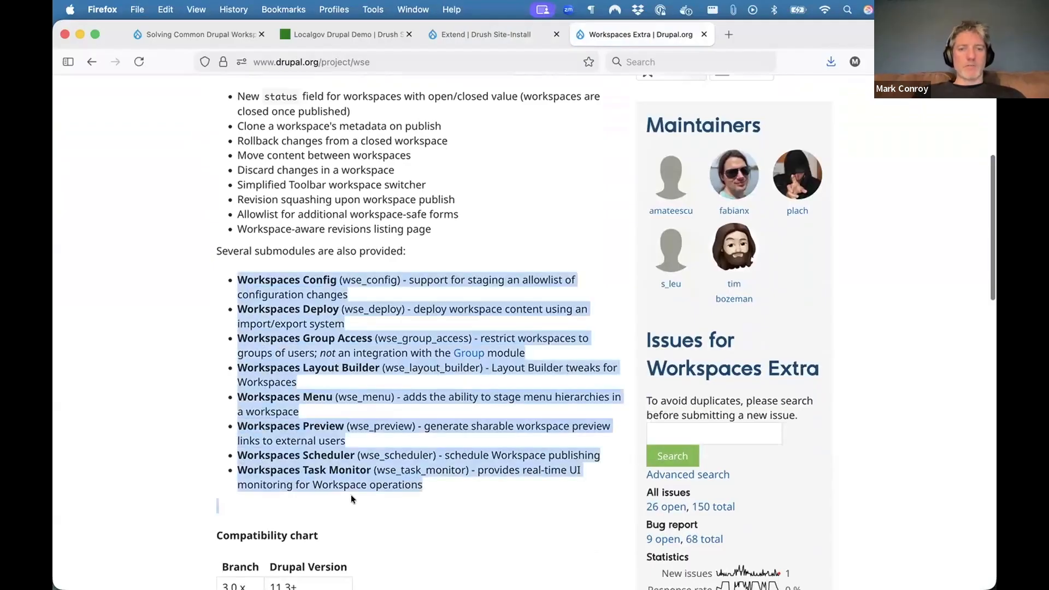
{"action": "left_click", "coordinate": [475, 37]}
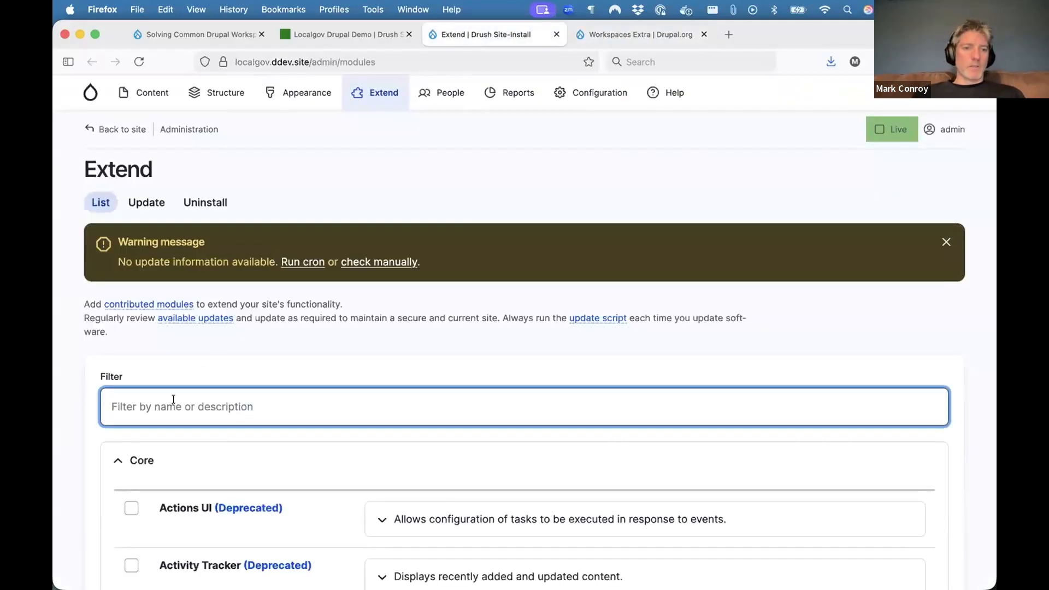
- Filter for 'workspace' and install Workspaces Extras and Workspaces Preview, leaving Workspaces Menu unticked
{"action": "type", "text": "workspace"}
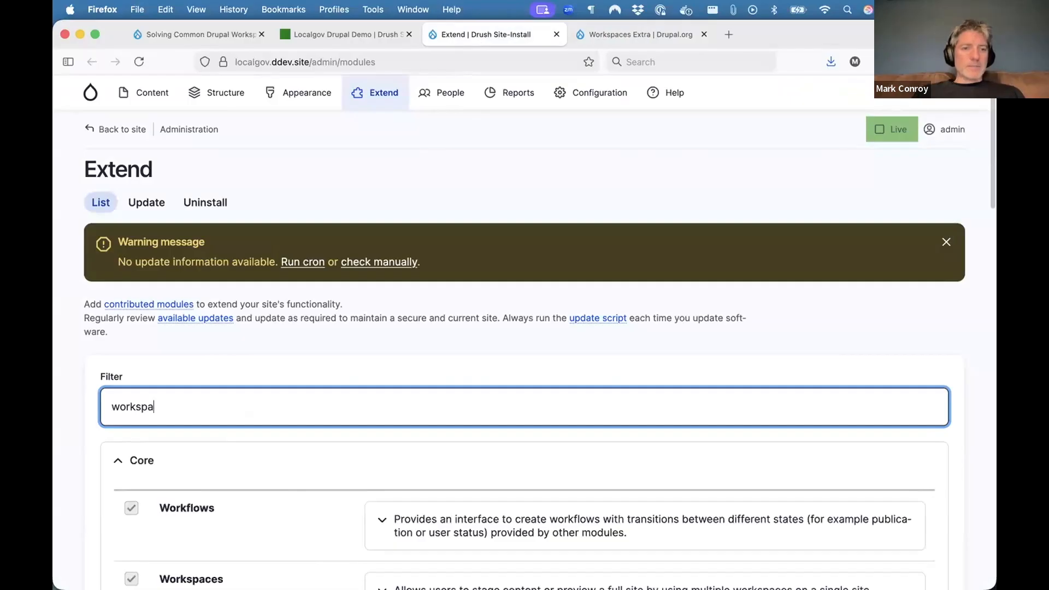
{"action": "scroll", "coordinate": [240, 426], "scroll_direction": "down", "scroll_amount": 5}
{"action": "scroll", "coordinate": [240, 425], "scroll_direction": "down", "scroll_amount": 2}
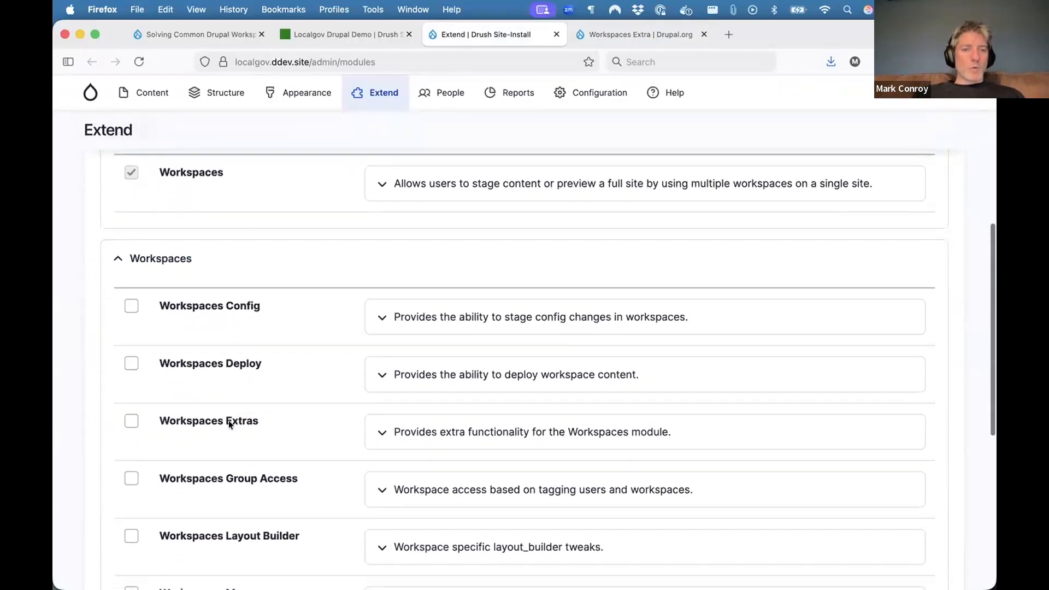
{"action": "left_click", "coordinate": [164, 421]}
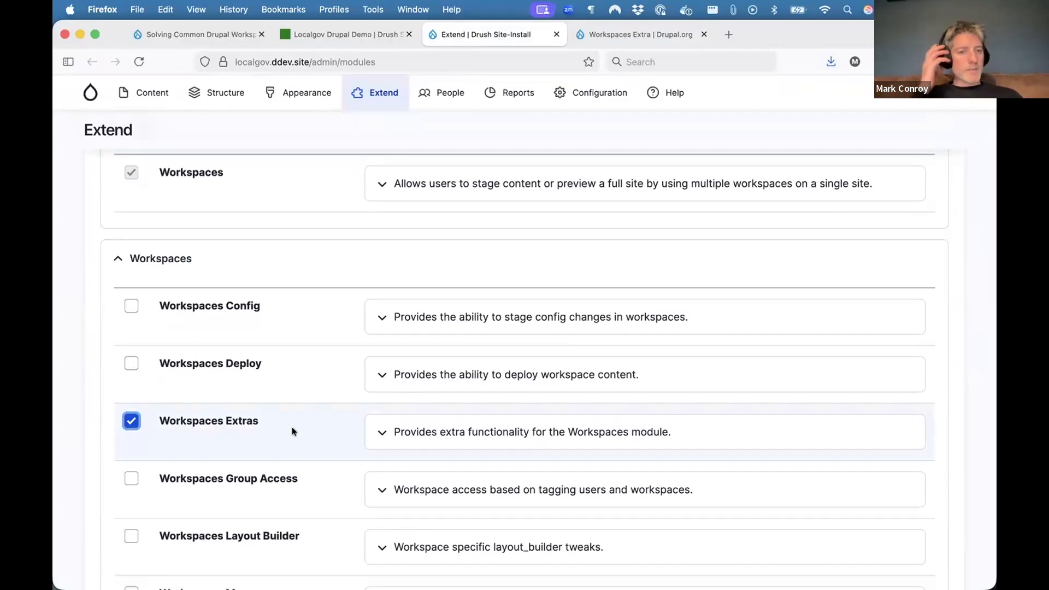
{"action": "scroll", "coordinate": [292, 427], "scroll_direction": "down", "scroll_amount": 5}
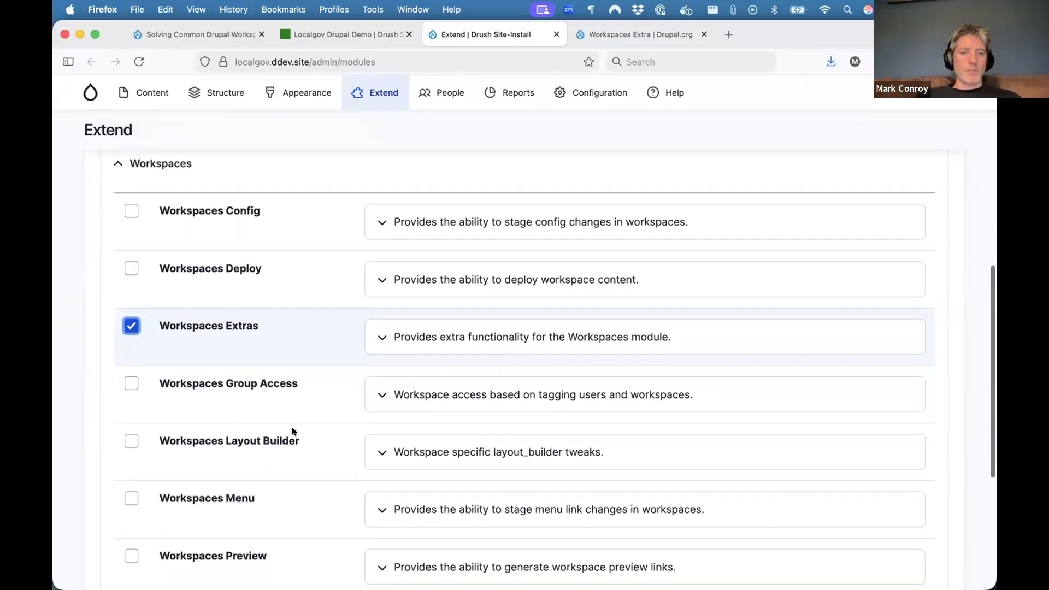
{"action": "left_click", "coordinate": [131, 424]}
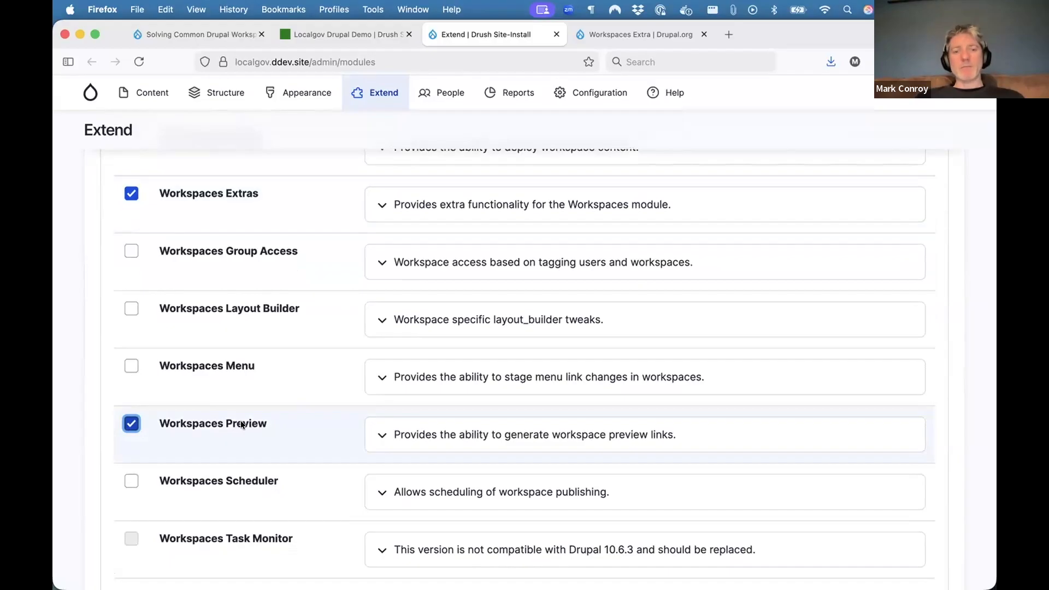
{"action": "scroll", "coordinate": [241, 420], "scroll_direction": "up", "scroll_amount": 1}
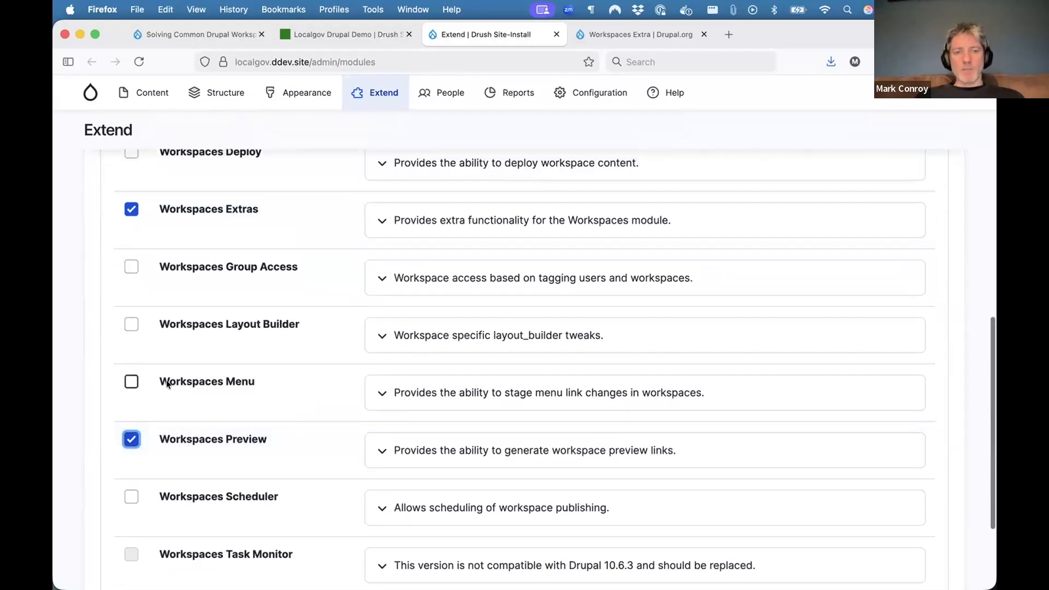
{"action": "left_click", "coordinate": [201, 384]}
{"action": "left_click", "coordinate": [198, 385]}
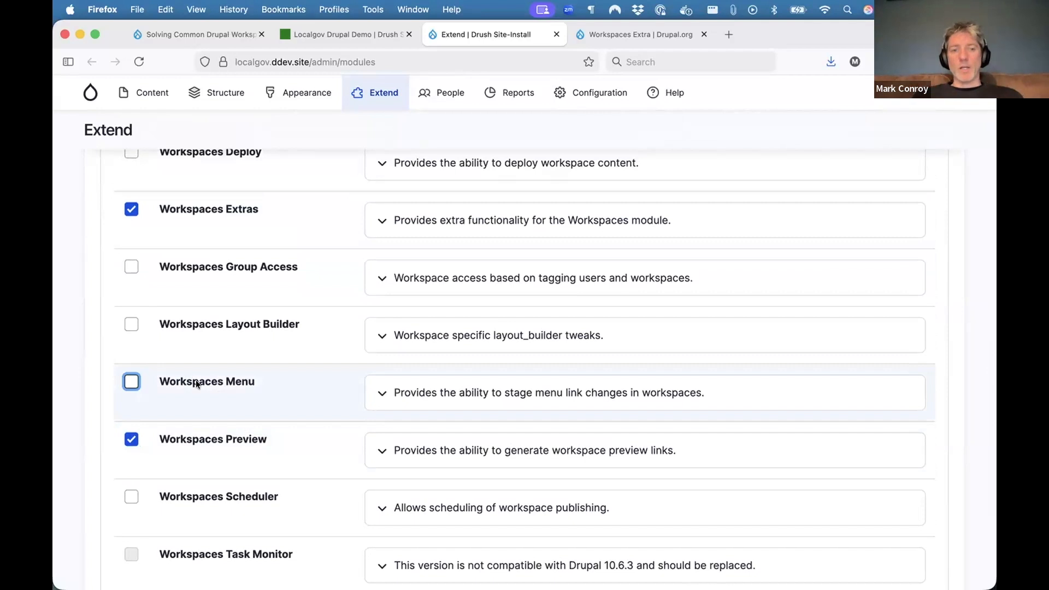
{"action": "scroll", "coordinate": [198, 385], "scroll_direction": "down", "scroll_amount": 3}
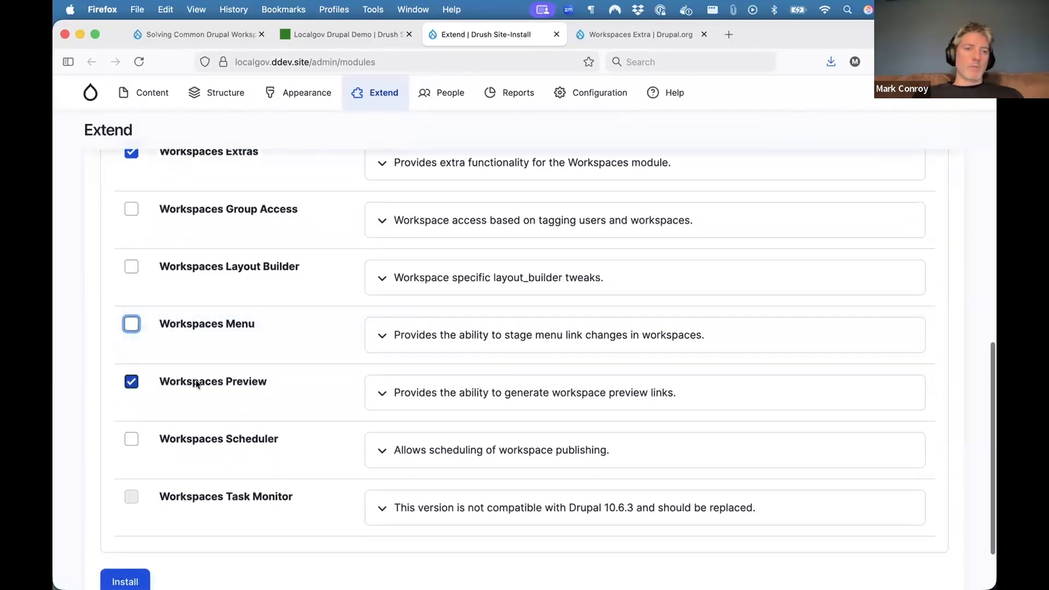
{"action": "scroll", "coordinate": [198, 385], "scroll_direction": "up", "scroll_amount": 4}
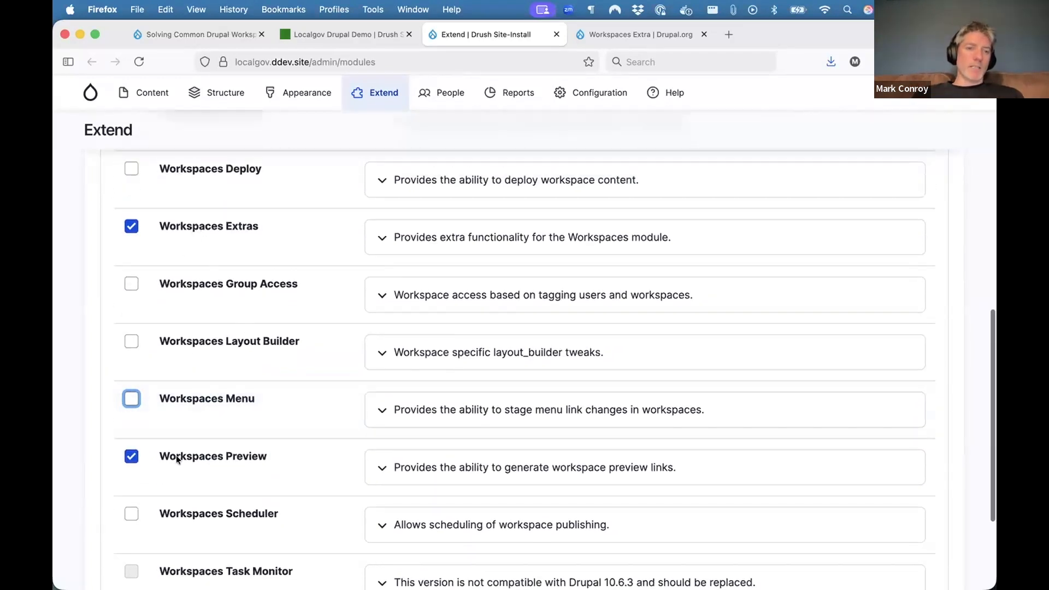
{"action": "scroll", "coordinate": [164, 470], "scroll_direction": "down", "scroll_amount": 5}
{"action": "left_click", "coordinate": [124, 501]}
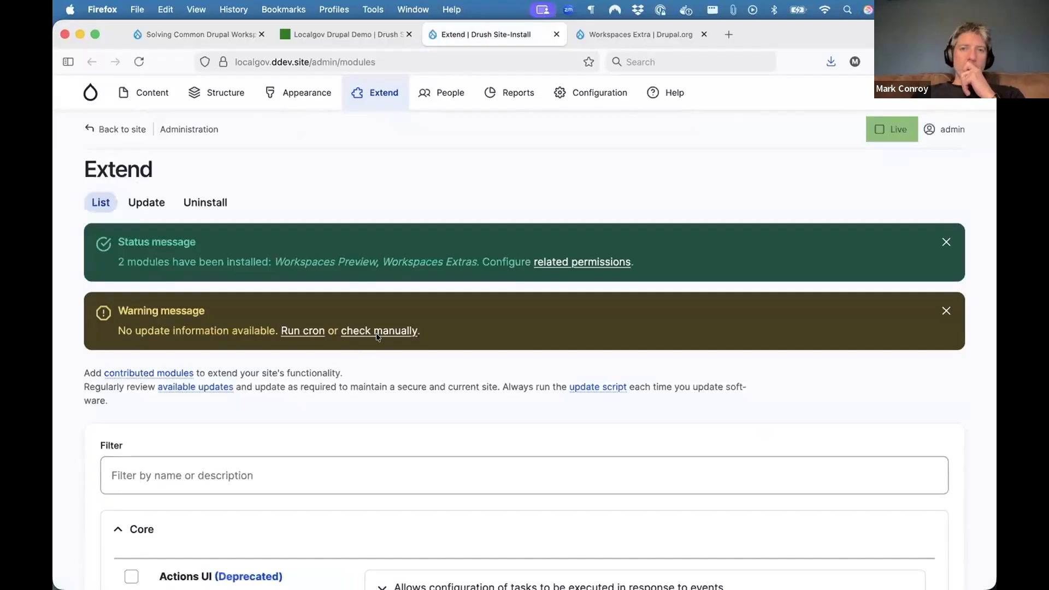
- Turn on 'Use the simplified workspace switcher' in workspace settings and save the configuration
{"action": "mouse_move", "coordinate": [586, 96]}
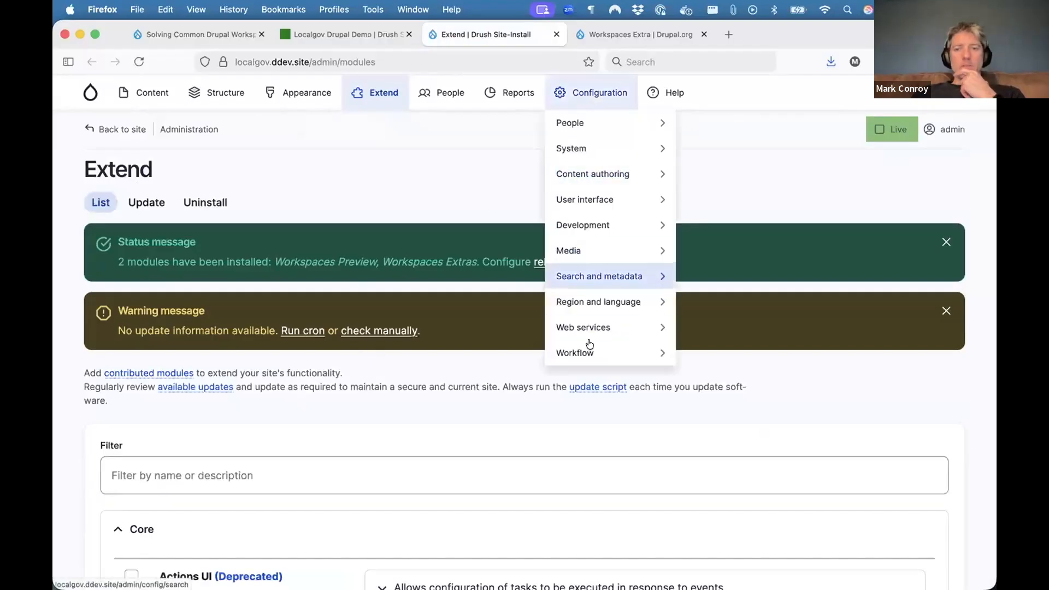
{"action": "mouse_move", "coordinate": [628, 354]}
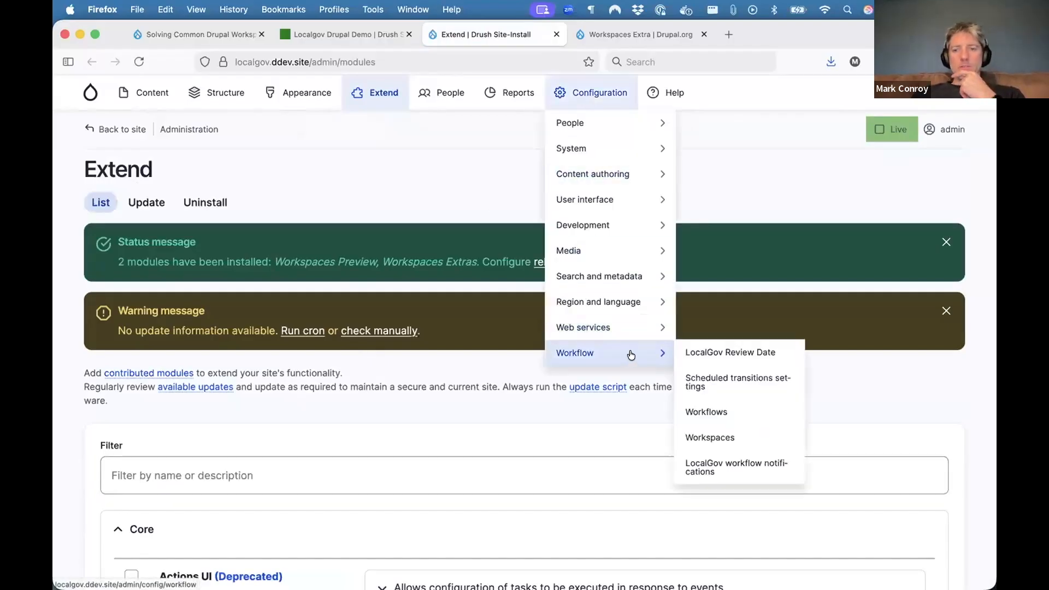
{"action": "left_click", "coordinate": [709, 439]}
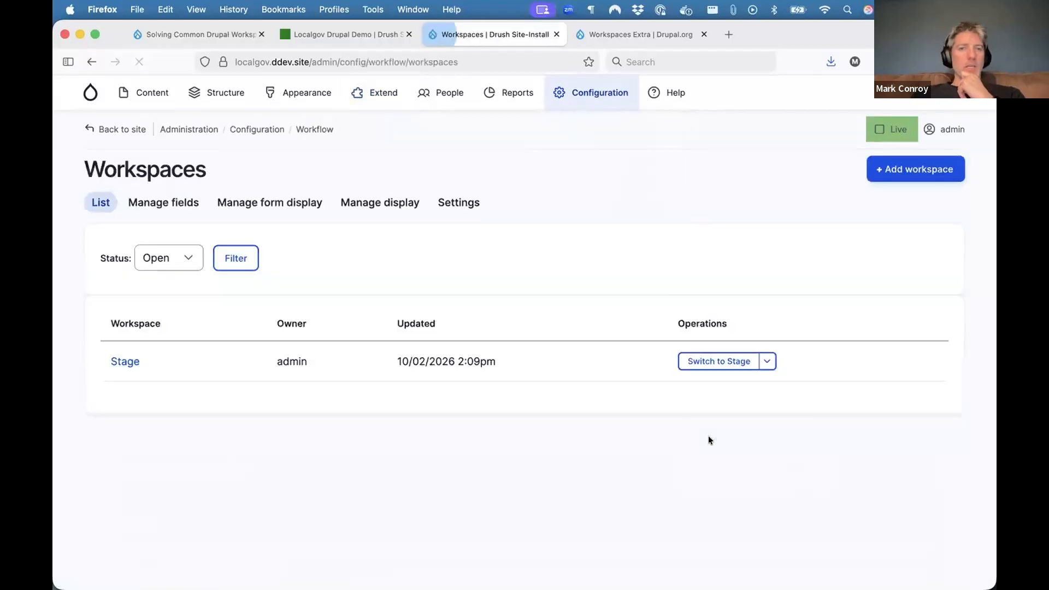
{"action": "left_click", "coordinate": [453, 202]}
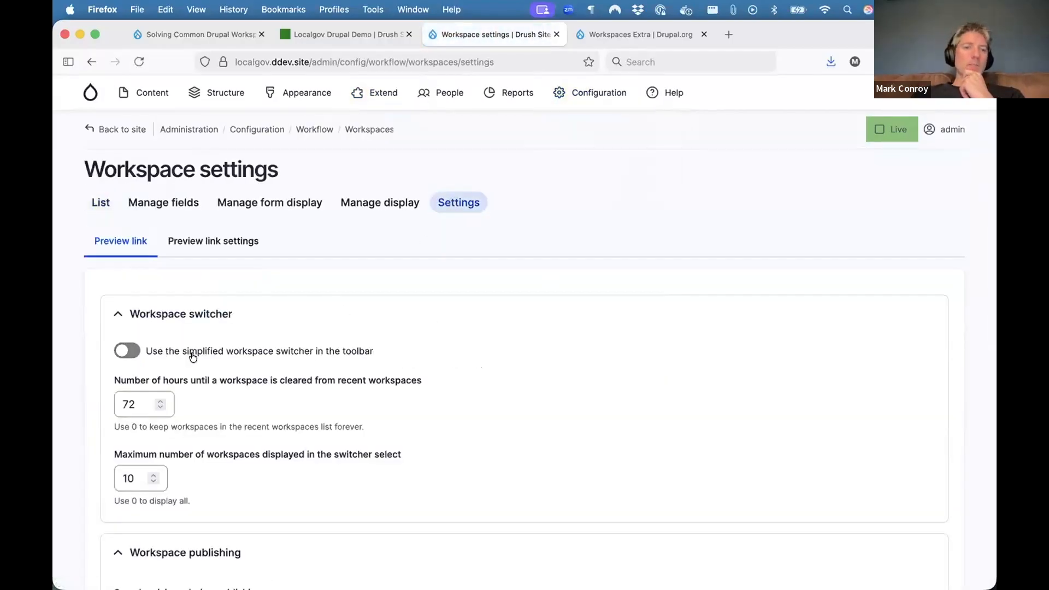
{"action": "left_click", "coordinate": [125, 351]}
{"action": "scroll", "coordinate": [132, 383], "scroll_direction": "down", "scroll_amount": 10}
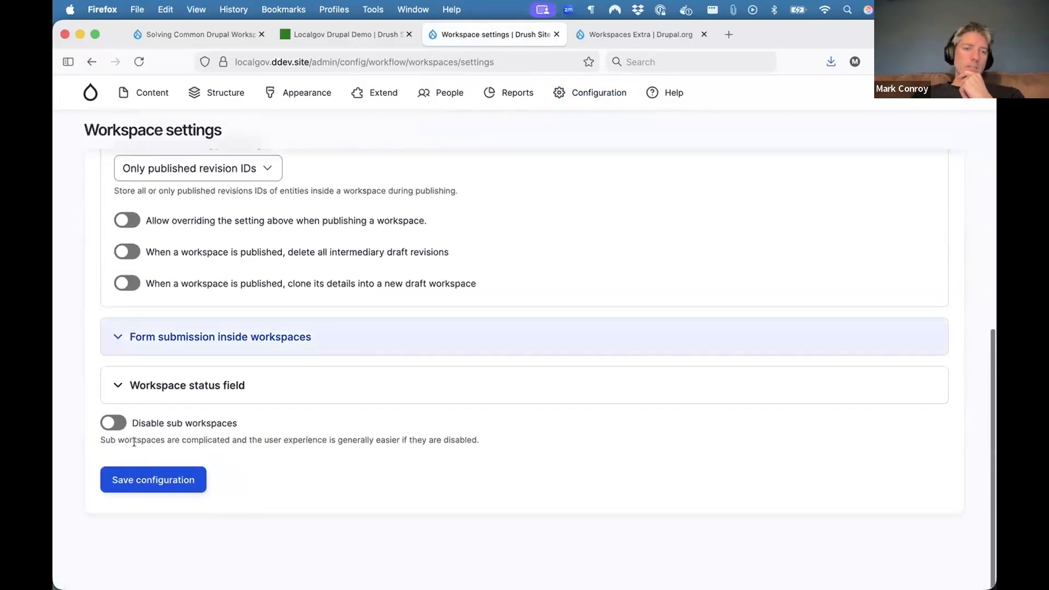
{"action": "left_click", "coordinate": [137, 502]}
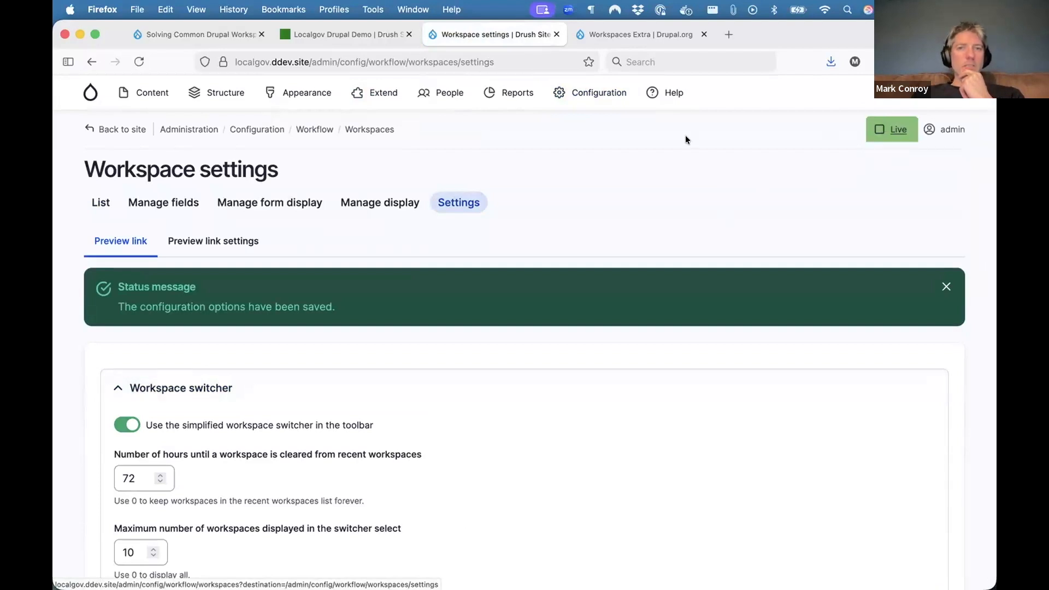
- Switch to the Stage workspace, back to Live, then view all workspaces
{"action": "left_click", "coordinate": [880, 129]}
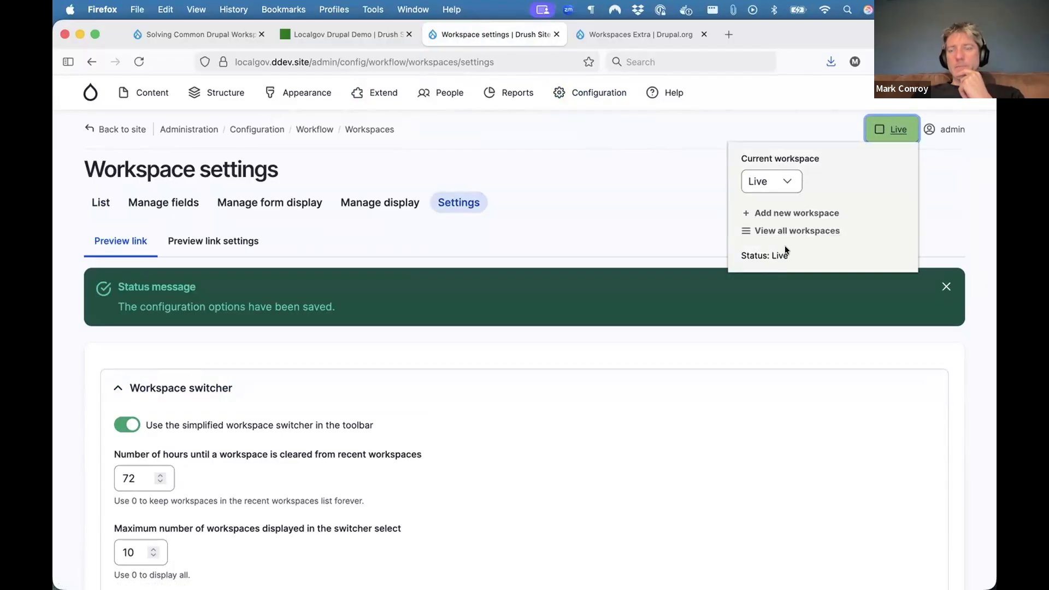
{"action": "left_click", "coordinate": [785, 180]}
{"action": "left_click", "coordinate": [786, 212]}
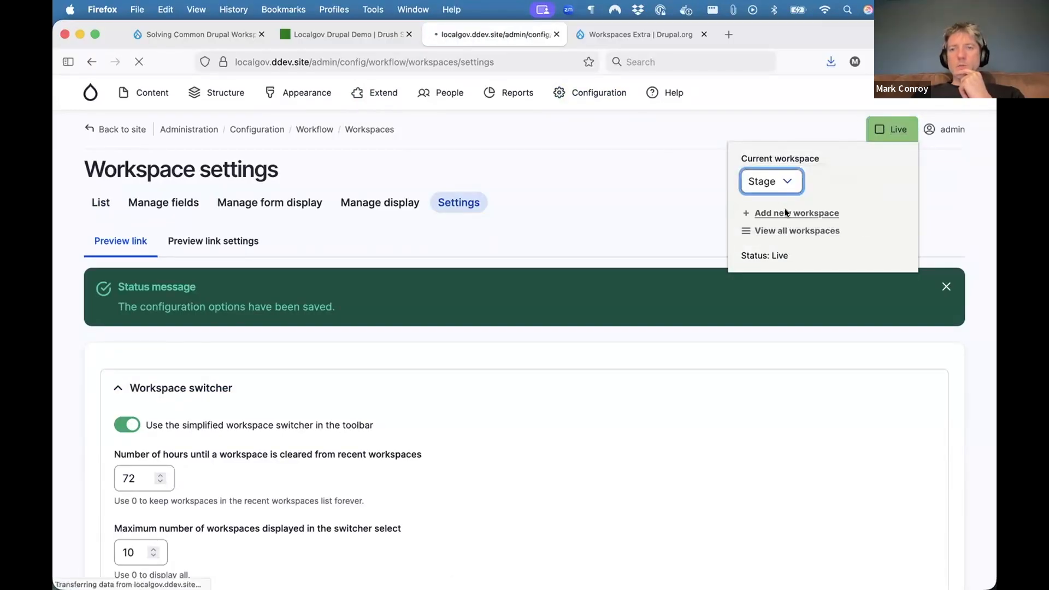
{"action": "left_click", "coordinate": [888, 129]}
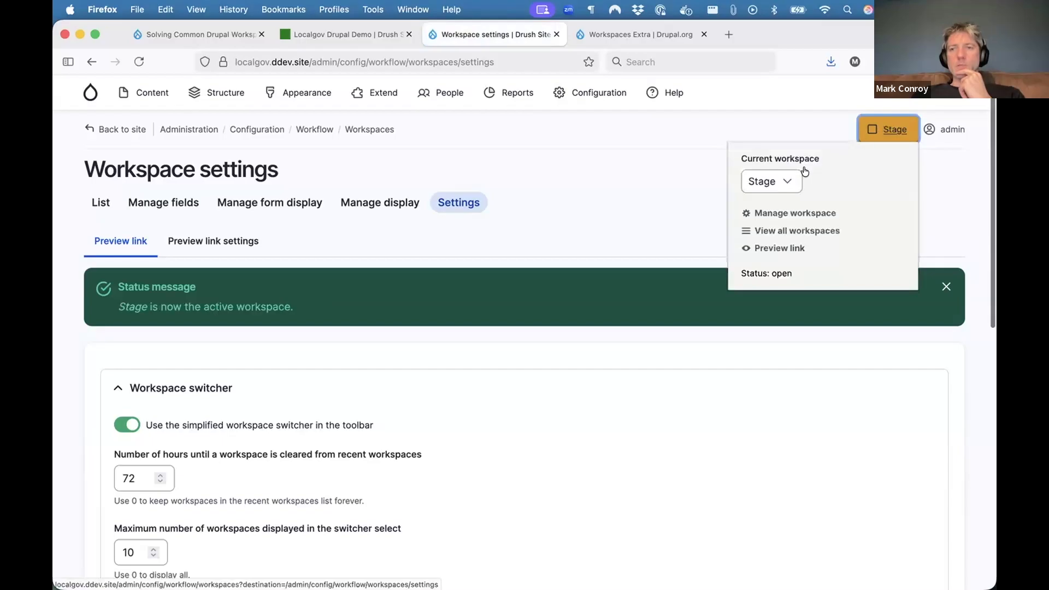
{"action": "left_click", "coordinate": [785, 176]}
{"action": "left_click", "coordinate": [774, 142]}
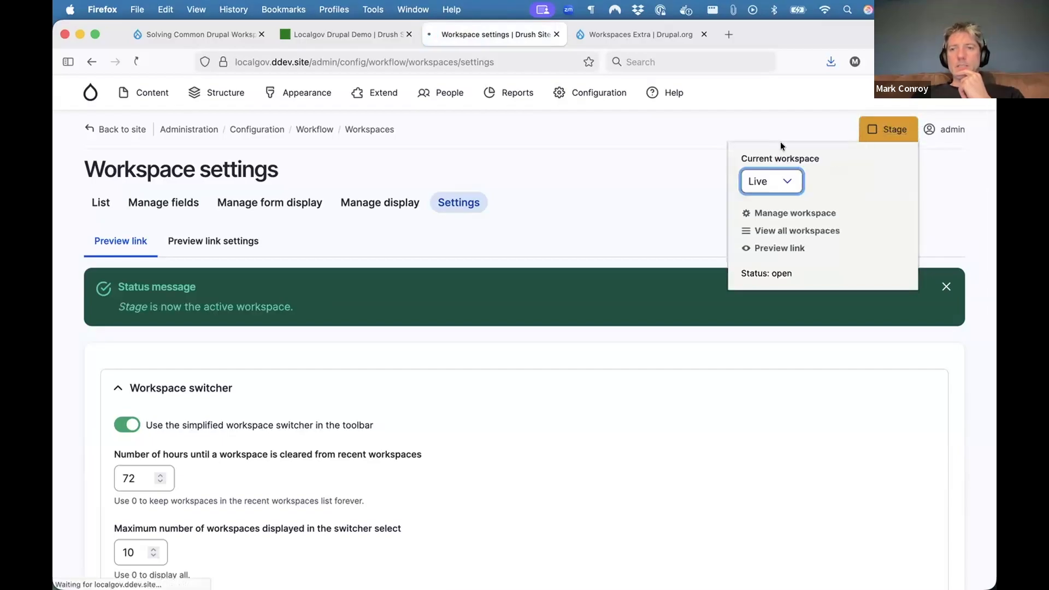
{"action": "left_click", "coordinate": [881, 133]}
{"action": "left_click", "coordinate": [778, 231]}
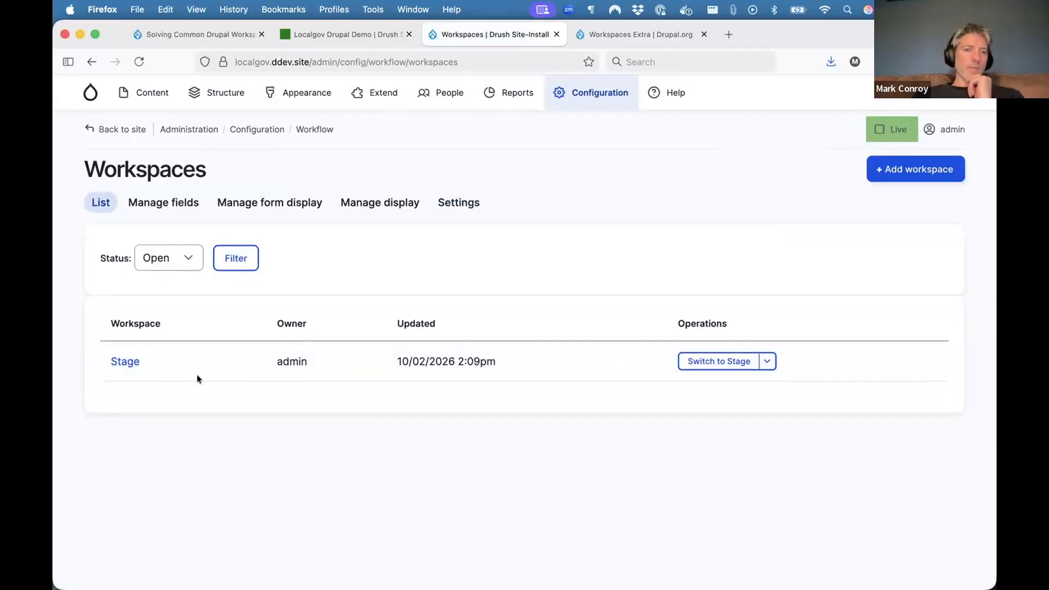
- Delete the Stage workspace and confirm the deletion
{"action": "left_click", "coordinate": [768, 361]}
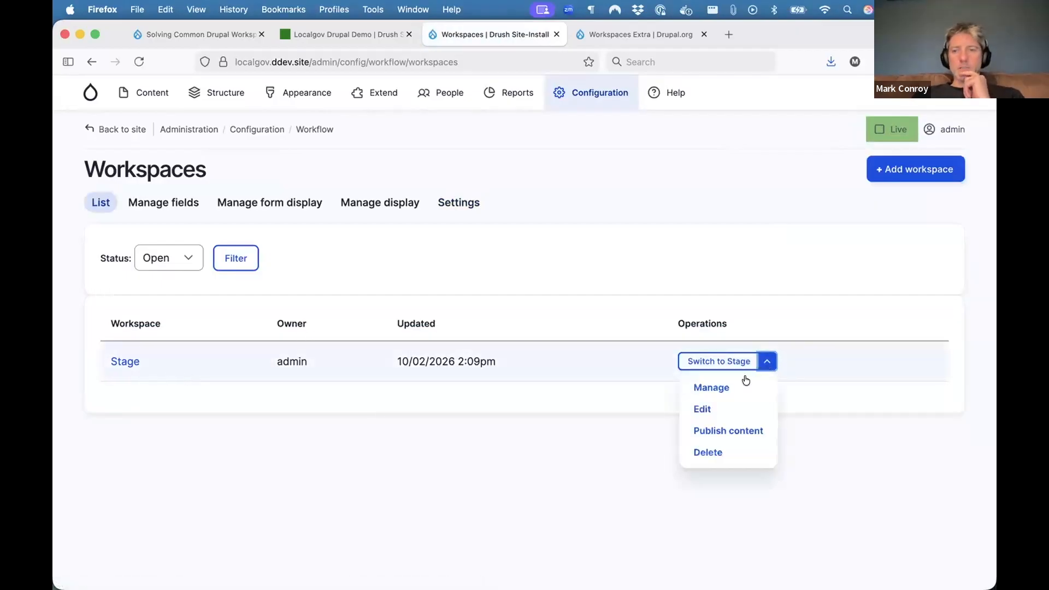
{"action": "left_click", "coordinate": [706, 453]}
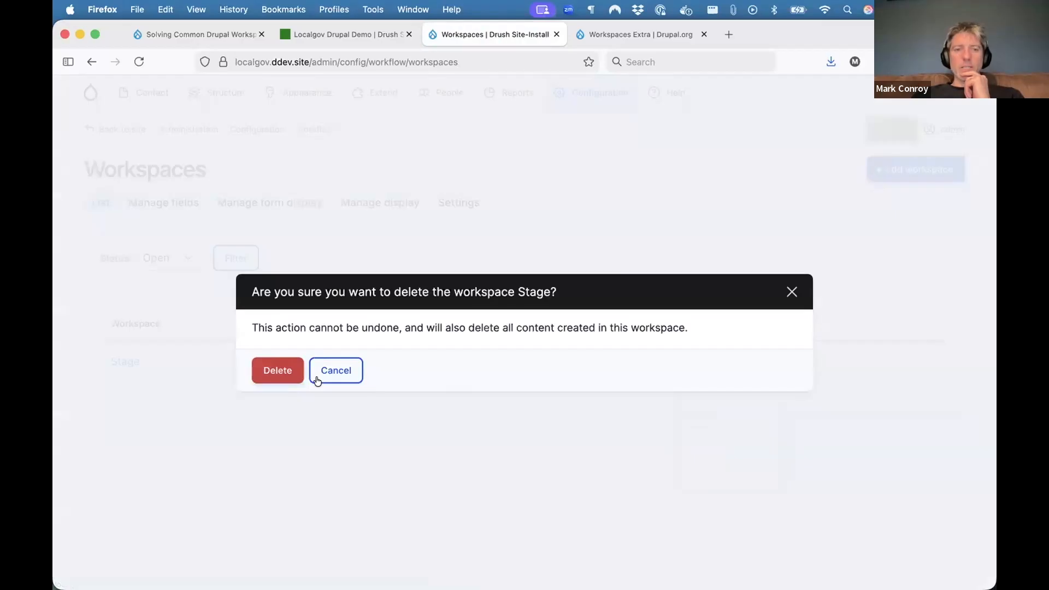
{"action": "left_click", "coordinate": [279, 370]}
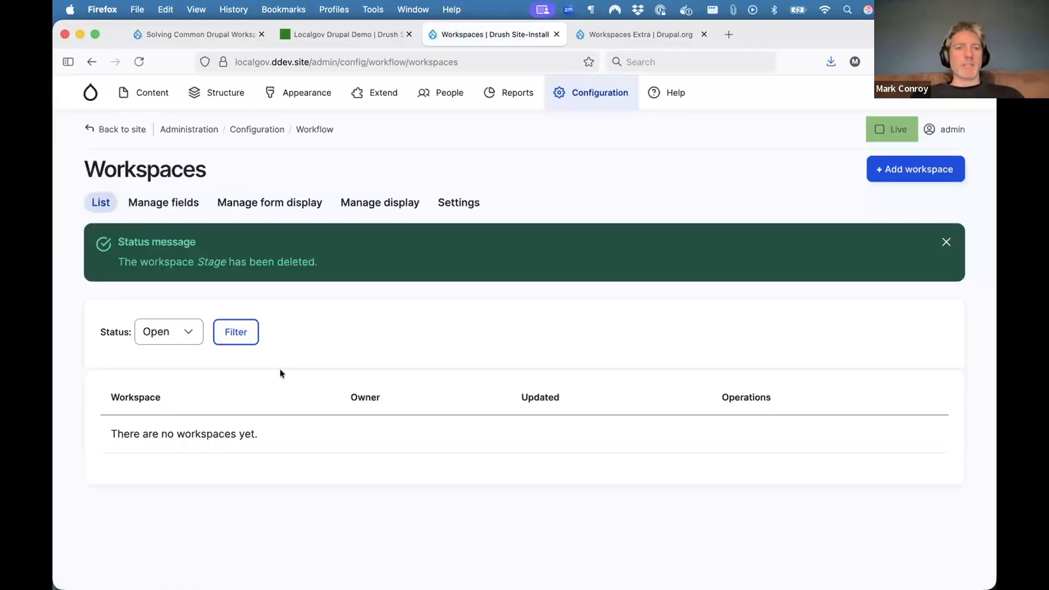
- Add a new workspace labelled 'Licencing' and save it
{"action": "left_click", "coordinate": [898, 170]}
{"action": "left_click", "coordinate": [378, 242]}
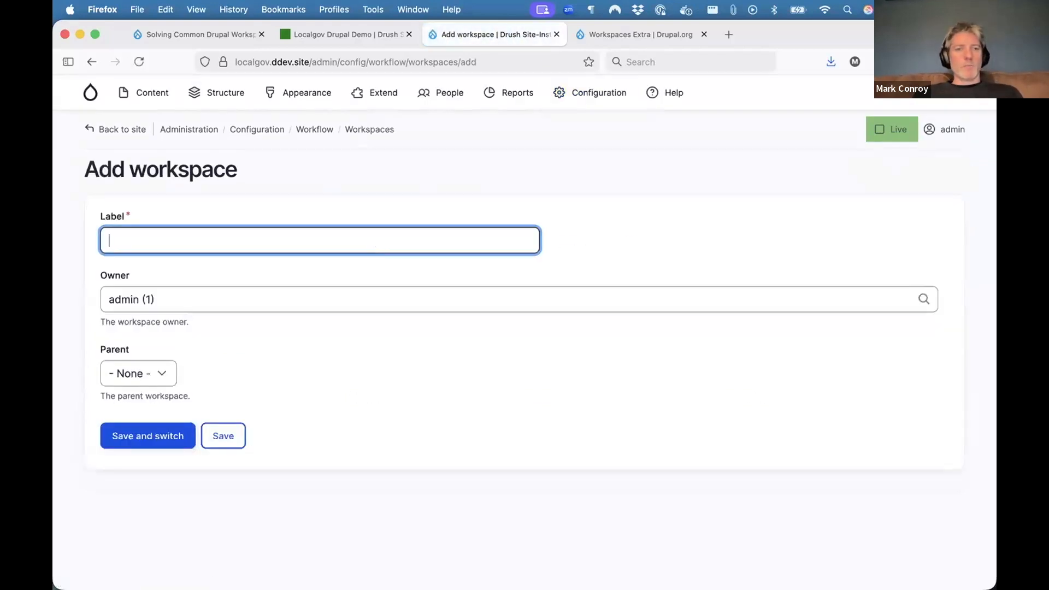
{"action": "type", "text": "Lice"}
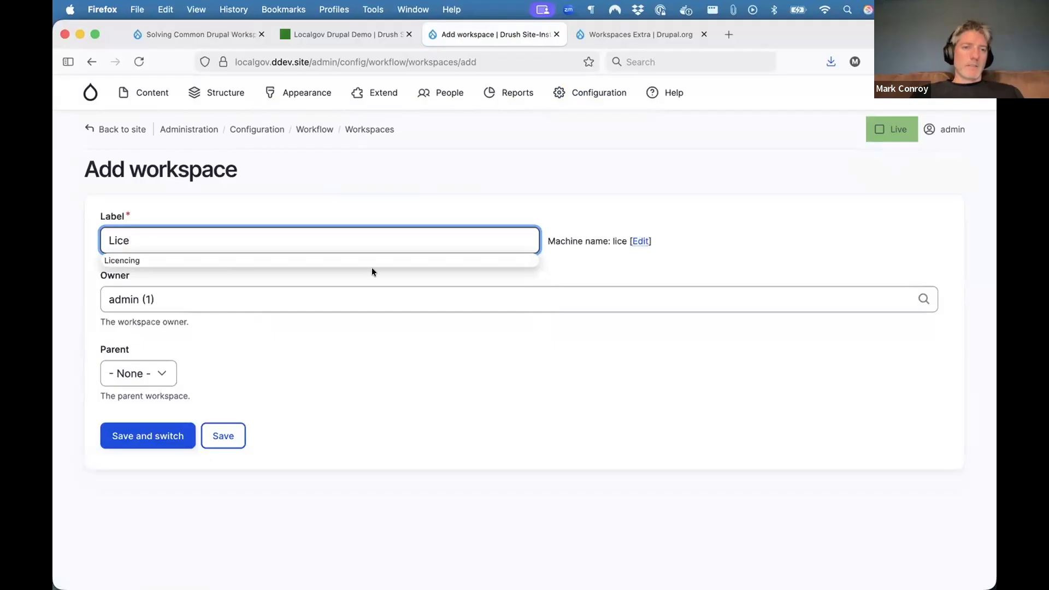
{"action": "left_click", "coordinate": [363, 260]}
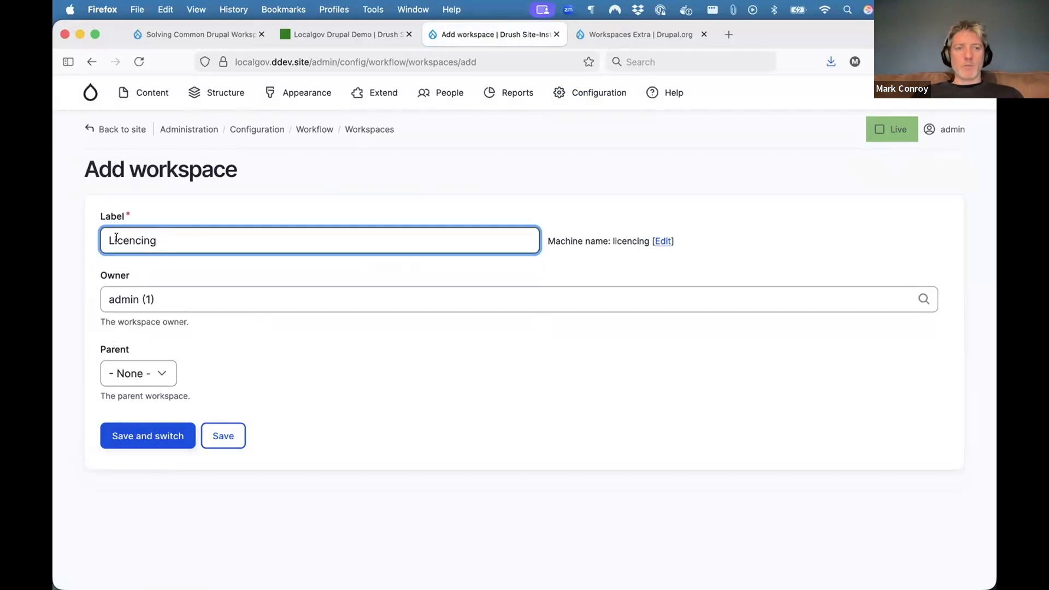
{"action": "left_click", "coordinate": [218, 436]}
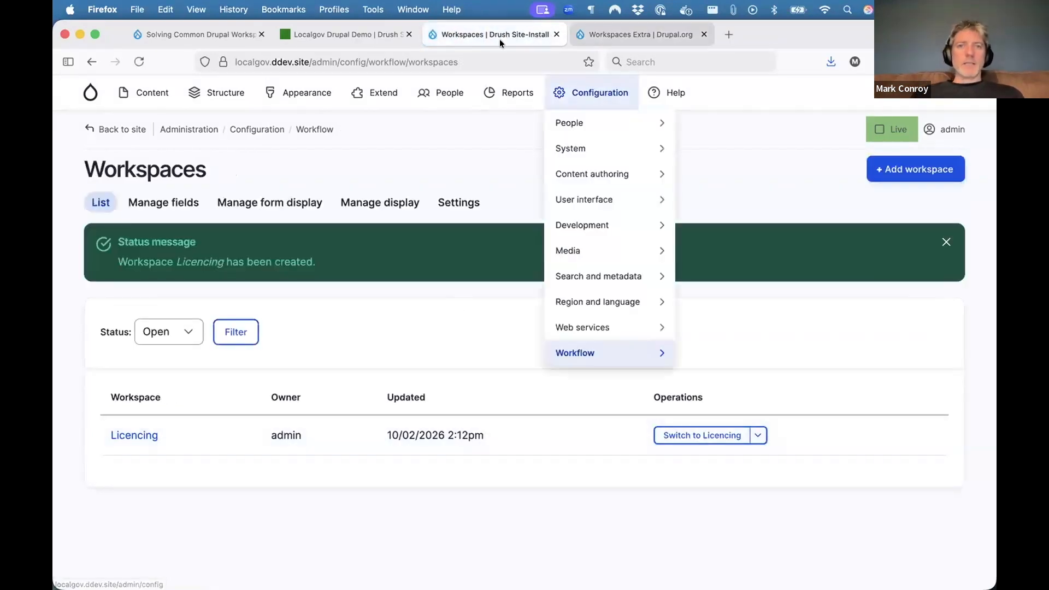
{"action": "left_click", "coordinate": [459, 202], "text": "super"}
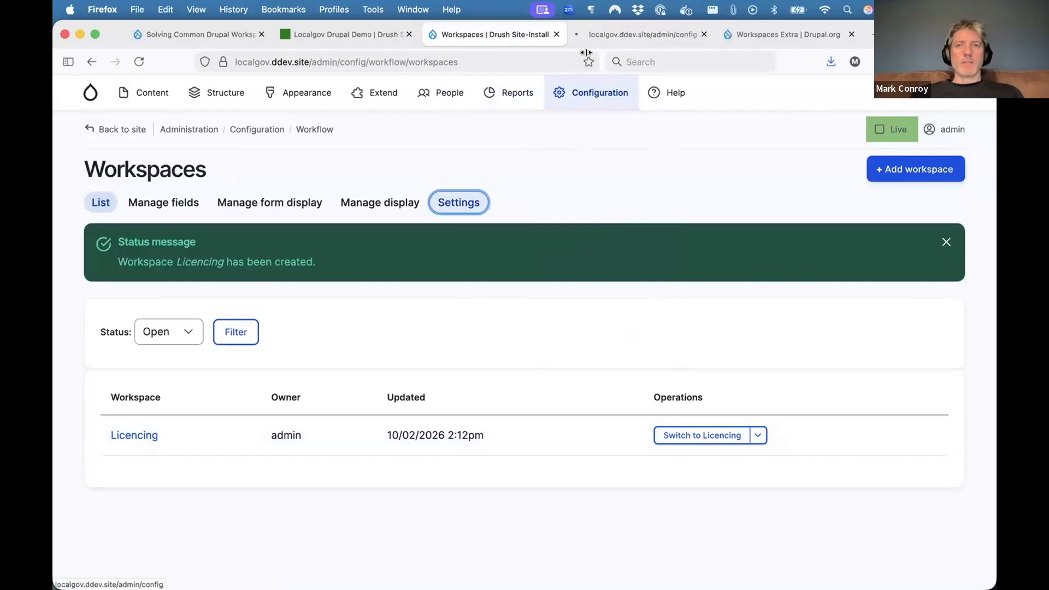
- Enable 'Disable sub workspaces' in workspace settings, save, and return to the workspaces list
{"action": "left_click", "coordinate": [610, 35]}
{"action": "scroll", "coordinate": [328, 395], "scroll_direction": "down", "scroll_amount": 10}
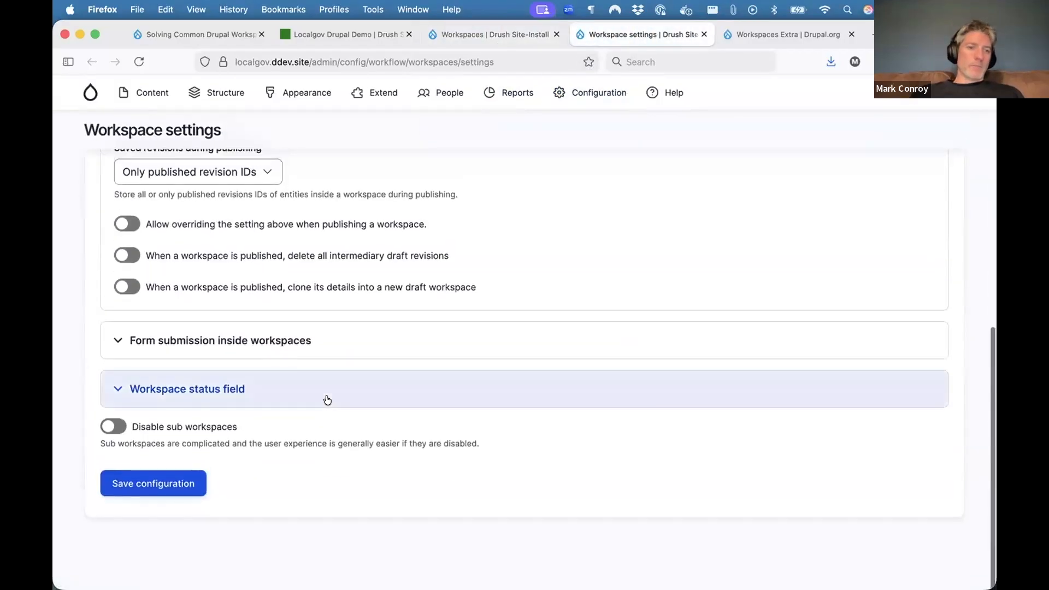
{"action": "left_click", "coordinate": [164, 447]}
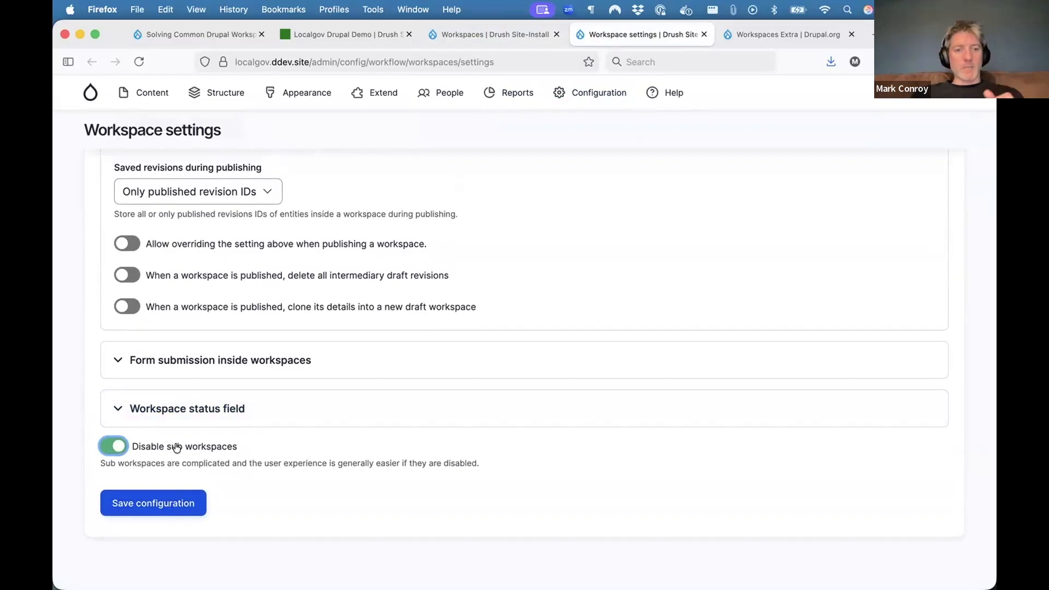
{"action": "left_click", "coordinate": [165, 499]}
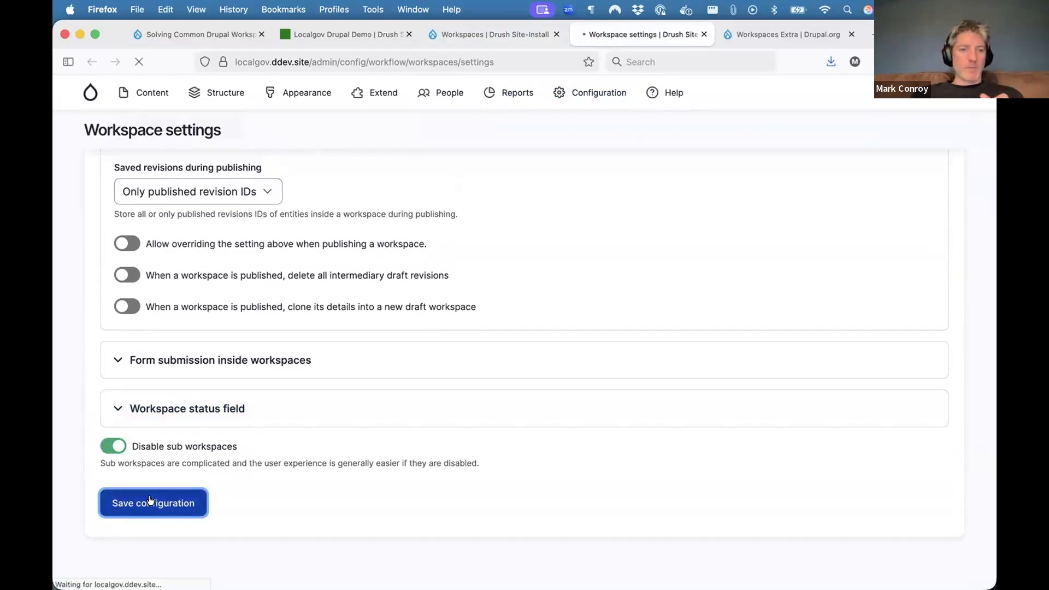
{"action": "left_click", "coordinate": [513, 30]}
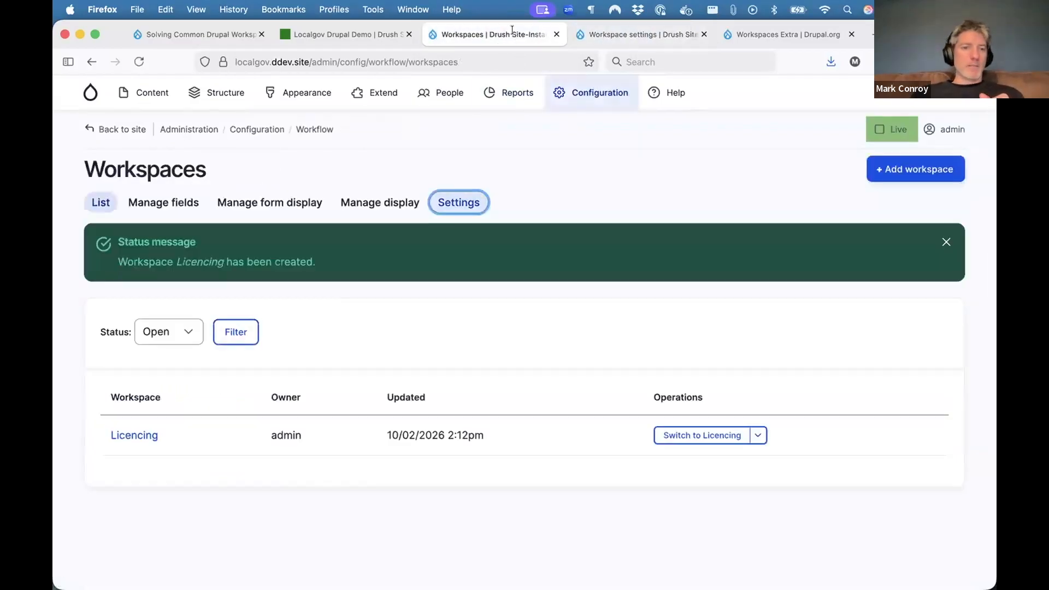
- Add a workspace labelled 'Environment' and save it
{"action": "left_click", "coordinate": [920, 168]}
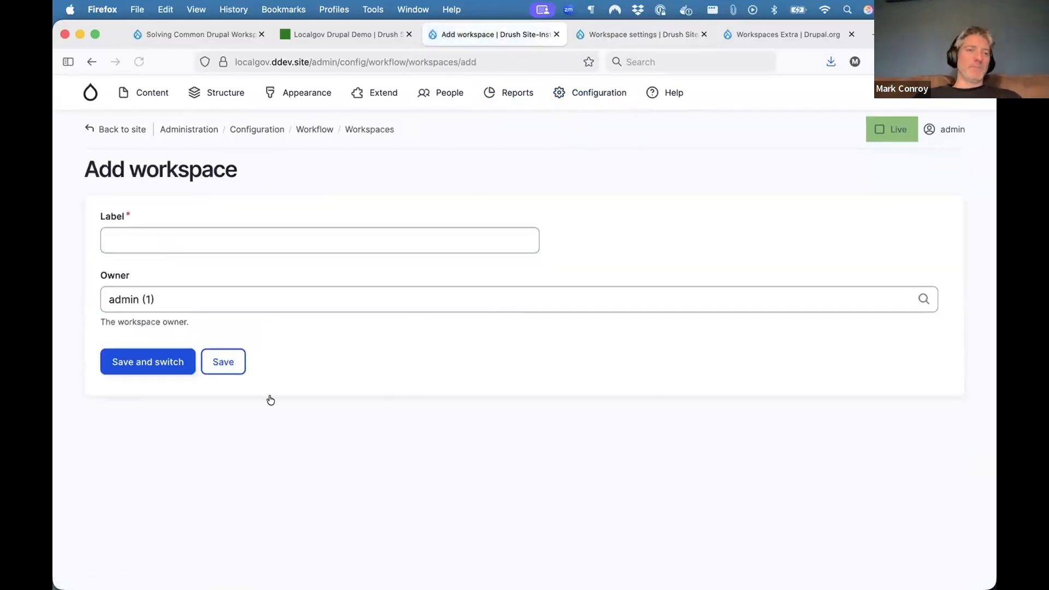
{"action": "left_click", "coordinate": [169, 243]}
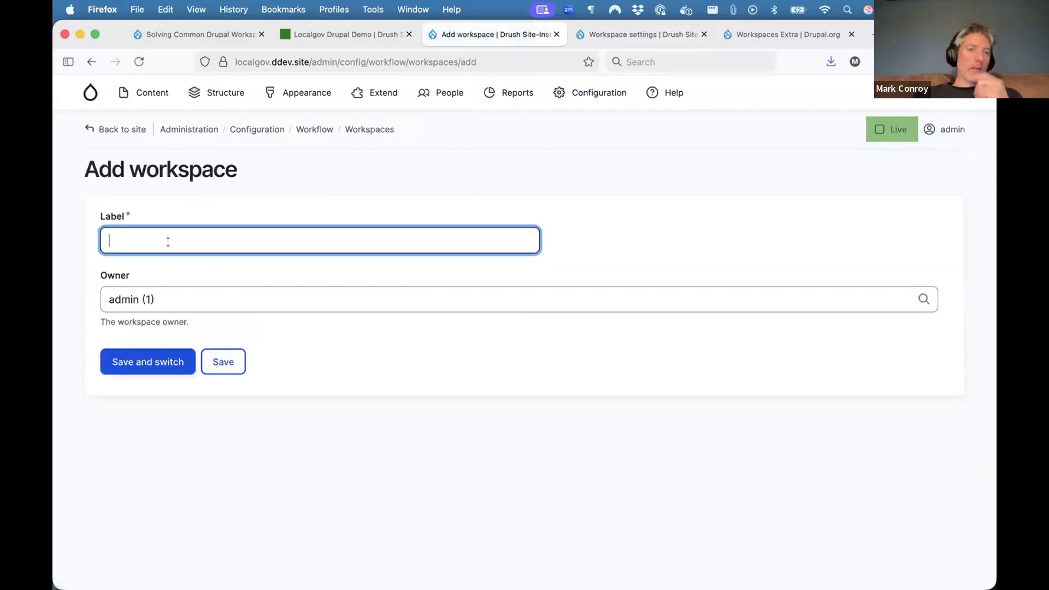
{"action": "type", "text": "En"}
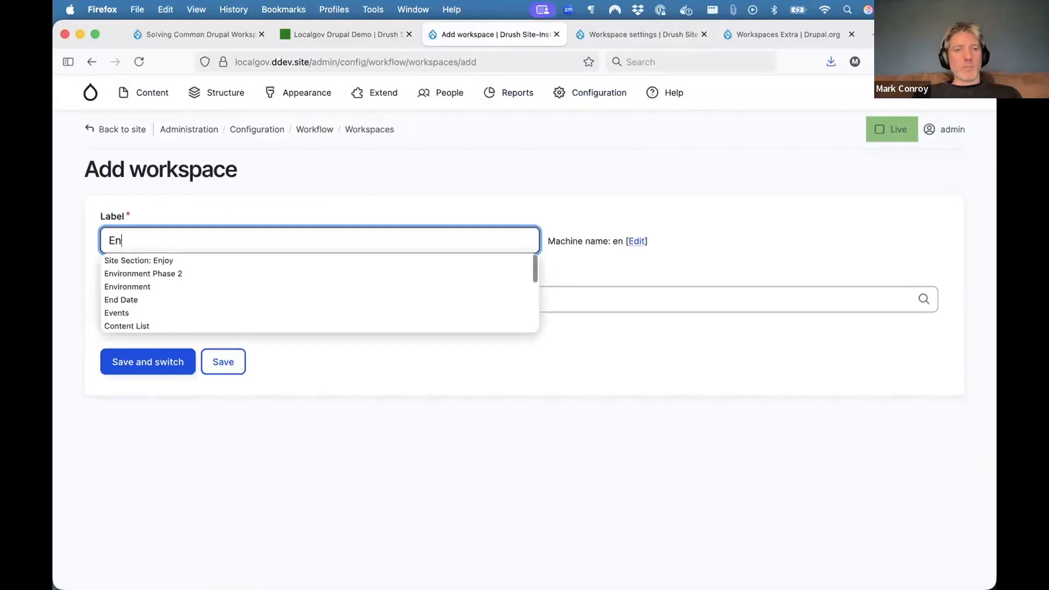
{"action": "type", "text": "vi"}
{"action": "key", "text": "Down"}
{"action": "key", "text": "Down"}
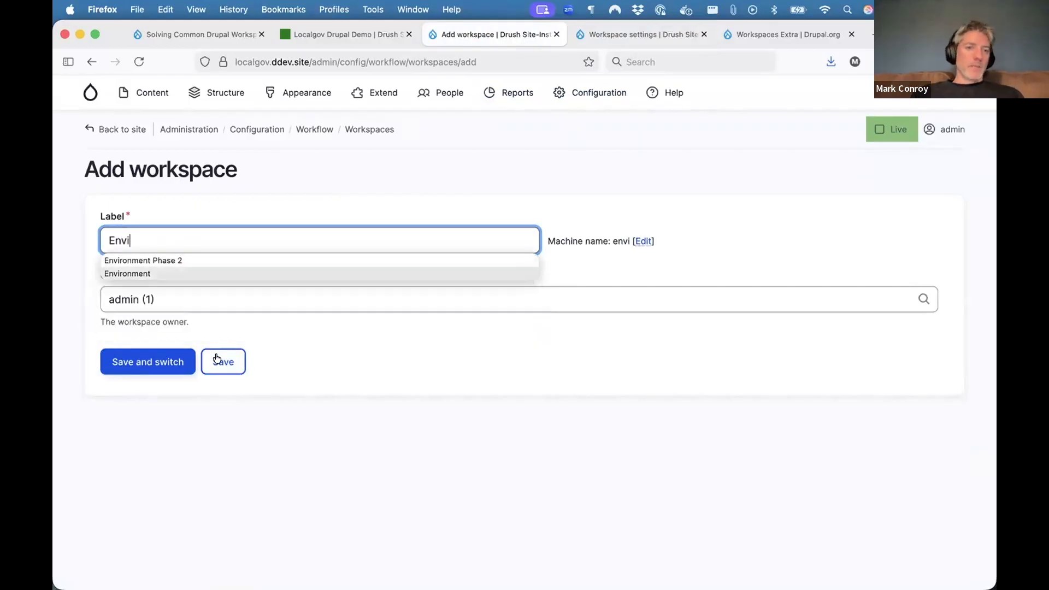
{"action": "key", "text": "Return"}
{"action": "left_click", "coordinate": [217, 358]}
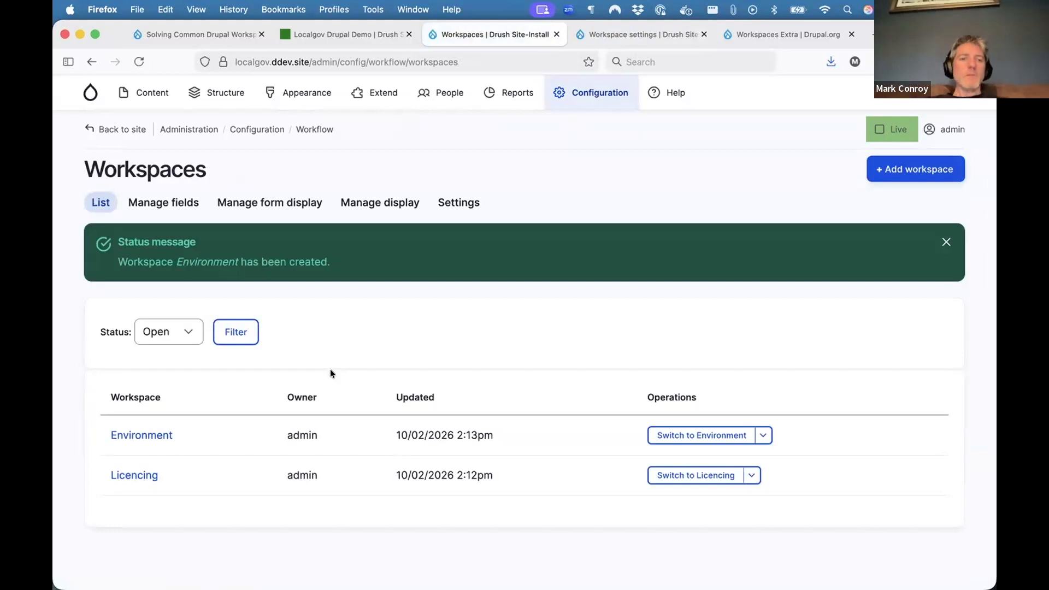
- Make Licencing the active workspace using the toolbar switcher
{"action": "left_click", "coordinate": [891, 130]}
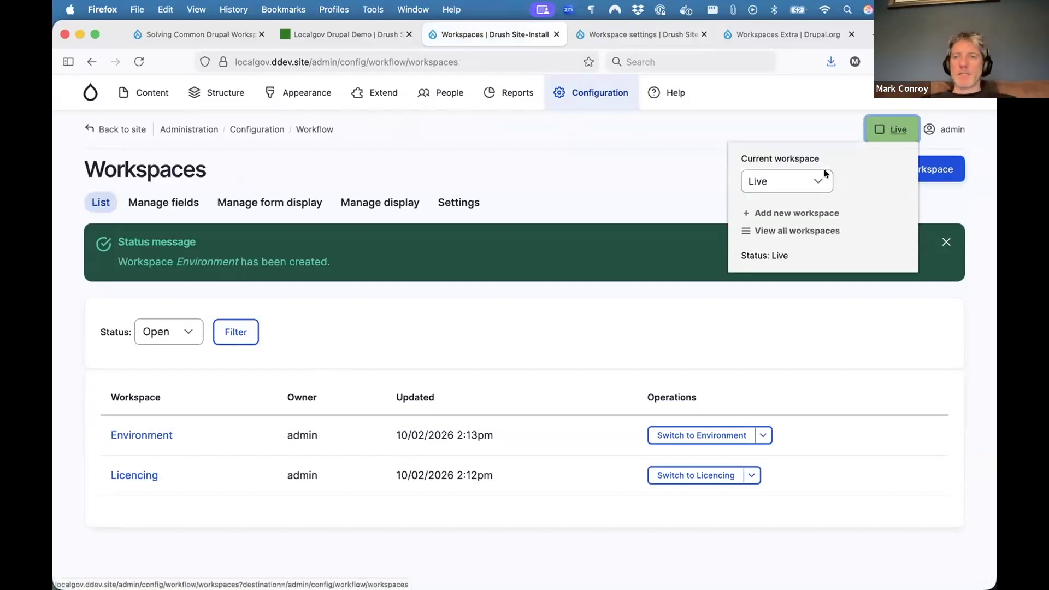
{"action": "left_click", "coordinate": [806, 176]}
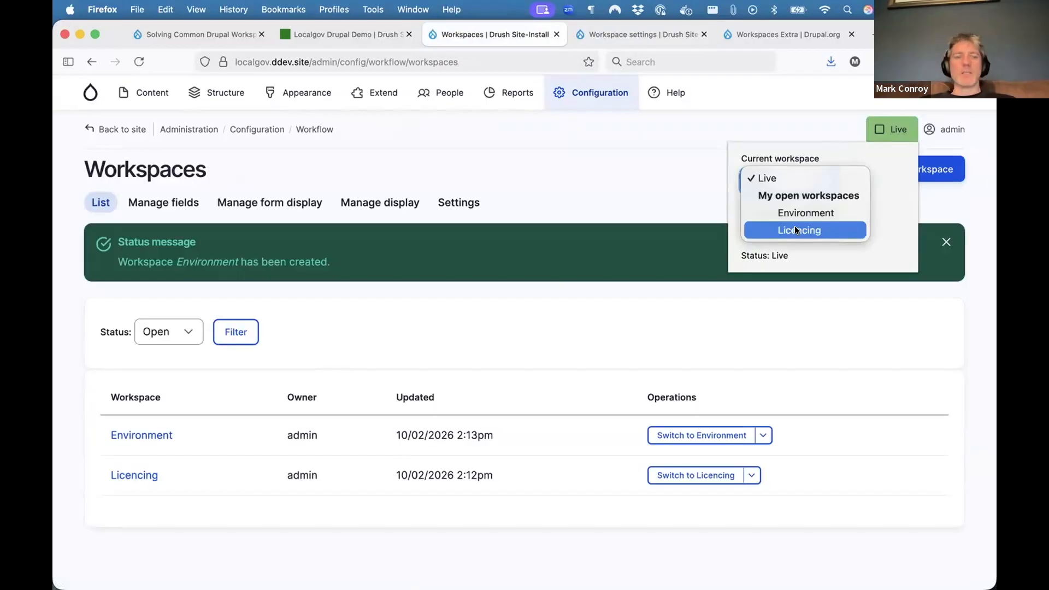
{"action": "left_click", "coordinate": [796, 230]}
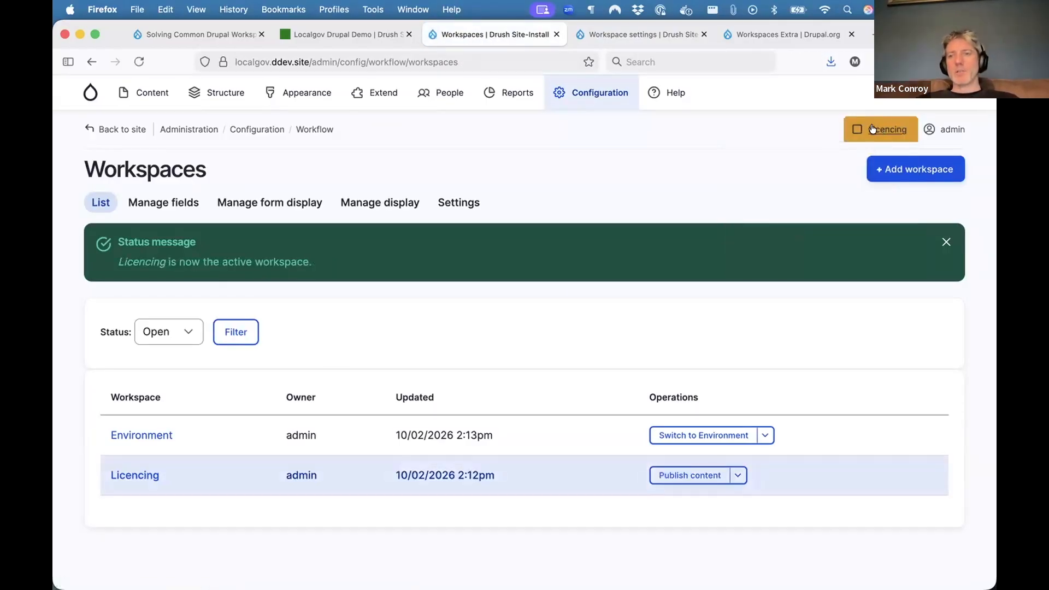
- Look at the site front page and the workspaces blog post, then return to the workspaces list
{"action": "left_click", "coordinate": [93, 93]}
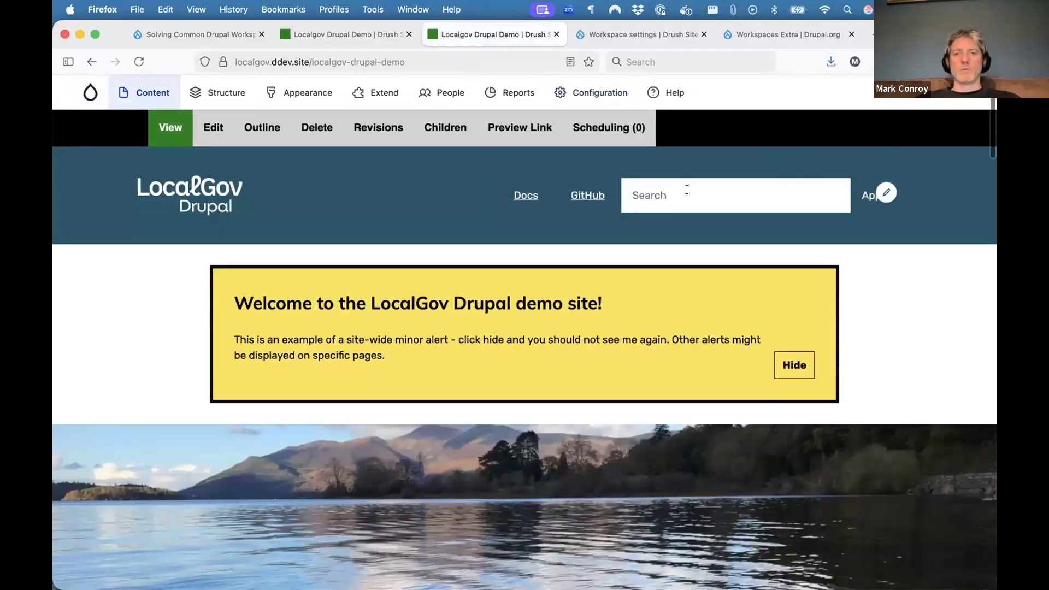
{"action": "left_click", "coordinate": [225, 35]}
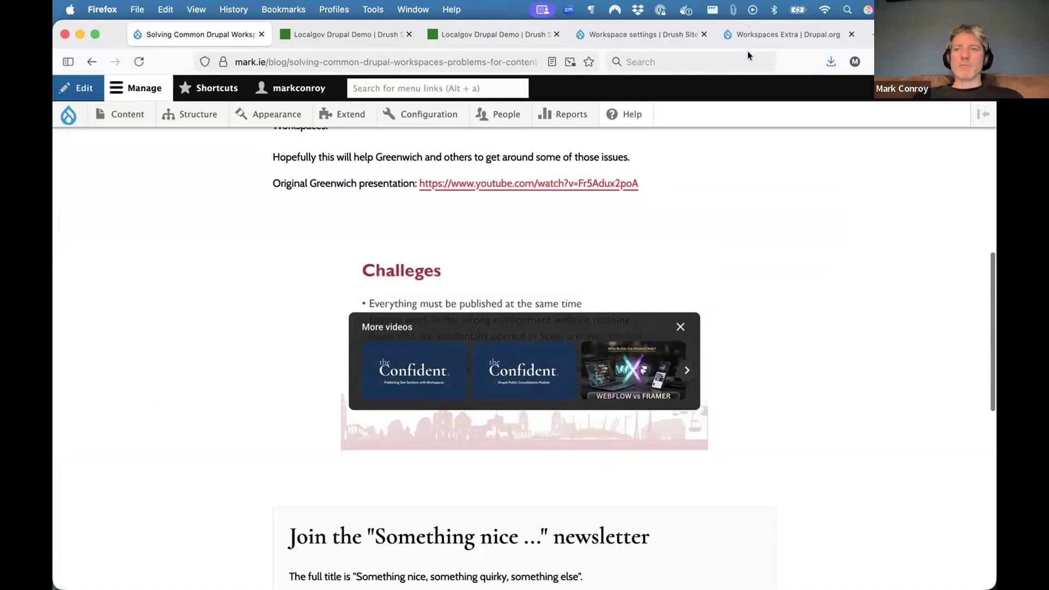
{"action": "left_click", "coordinate": [507, 34]}
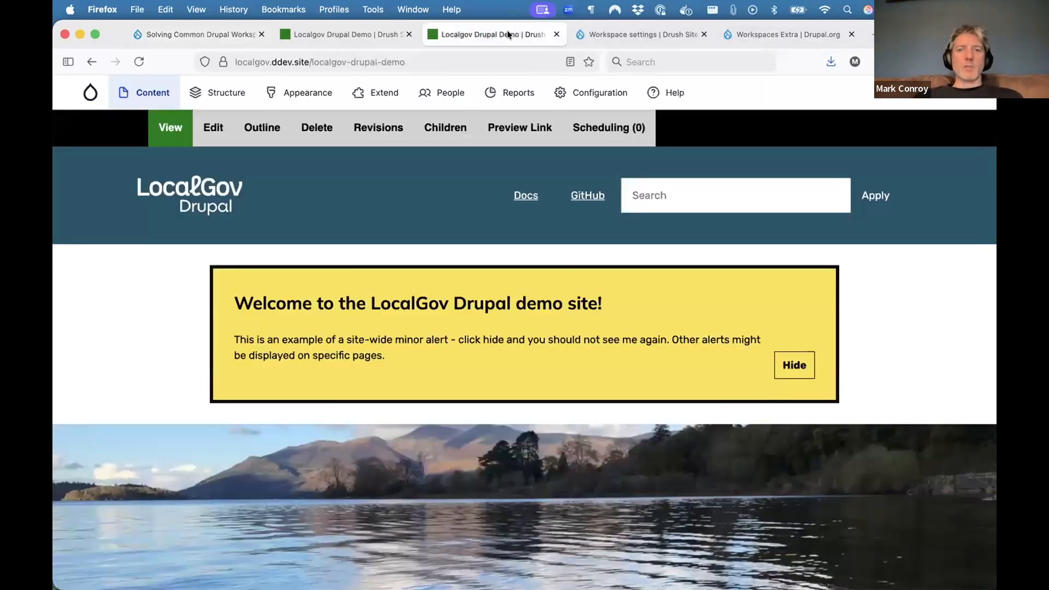
{"action": "left_click", "coordinate": [365, 34]}
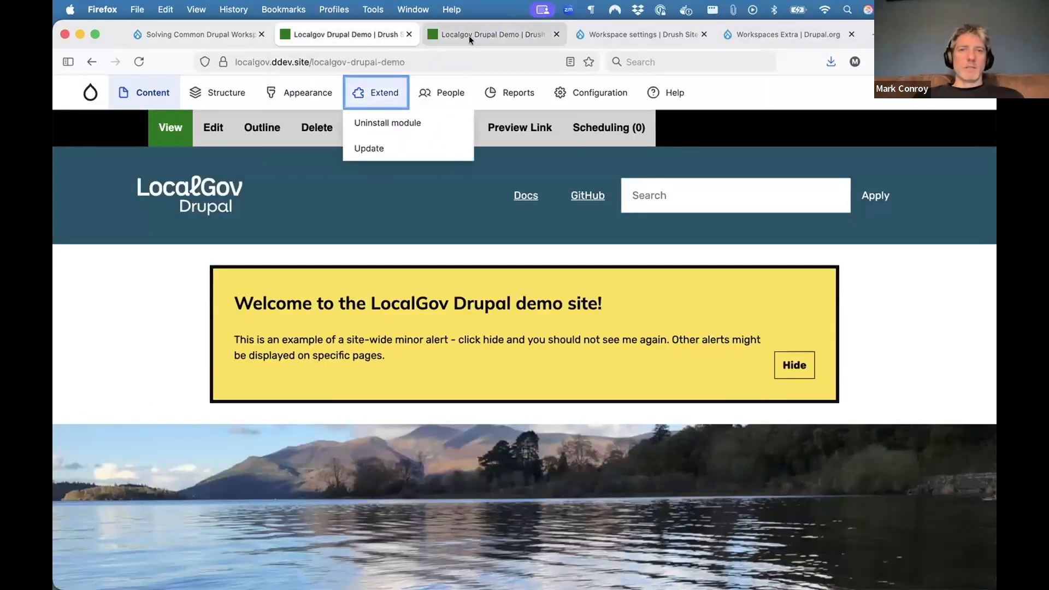
{"action": "left_click", "coordinate": [469, 35]}
{"action": "scroll", "coordinate": [463, 149], "scroll_direction": "left", "scroll_amount": 5}
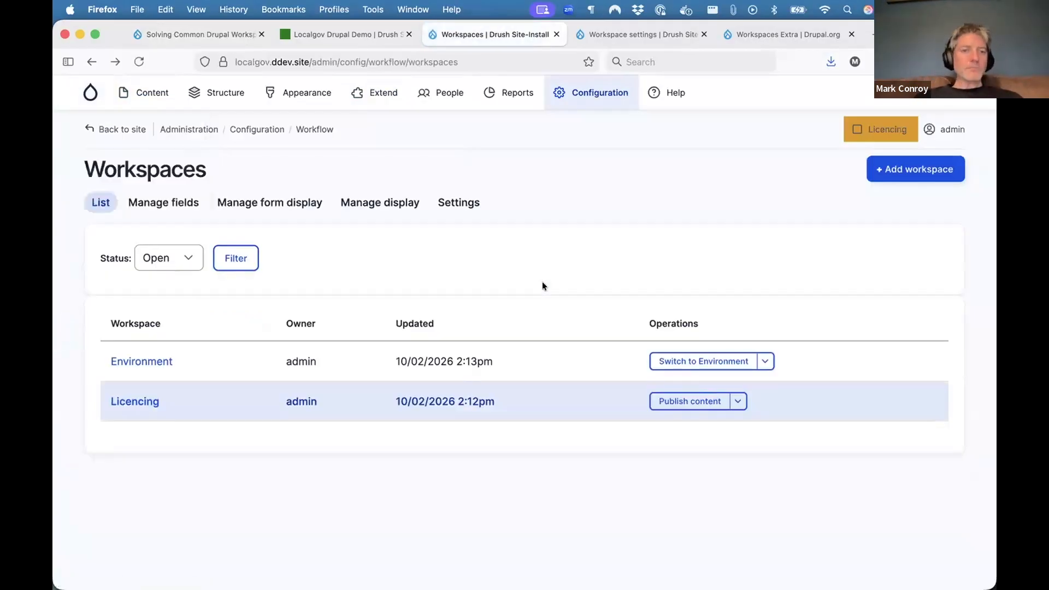
- Open the Licencing workspace's manage page, which reports no changes yet
{"action": "left_click", "coordinate": [146, 401]}
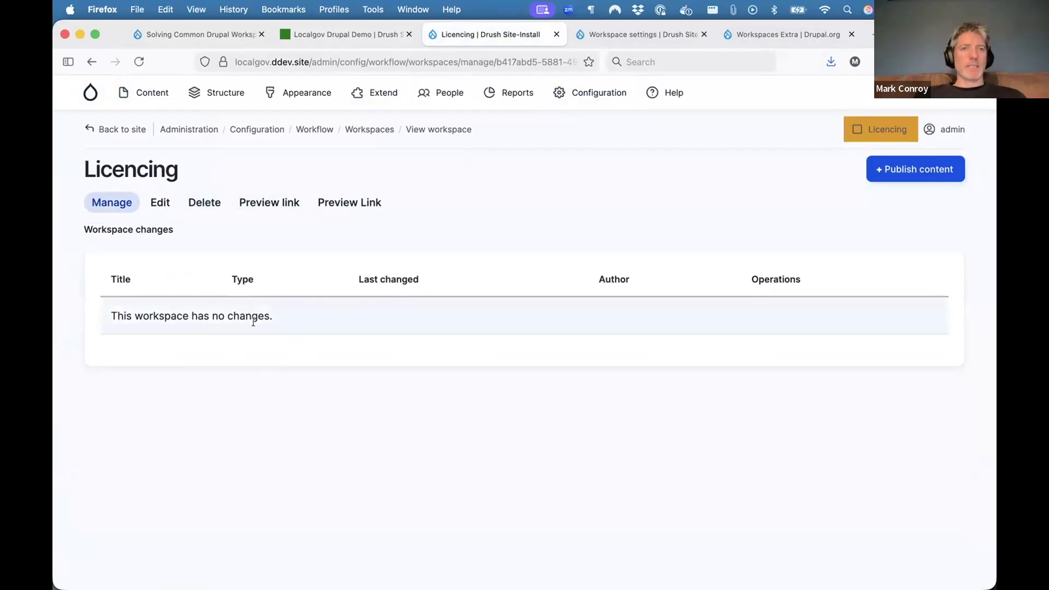
{"action": "mouse_move", "coordinate": [151, 106]}
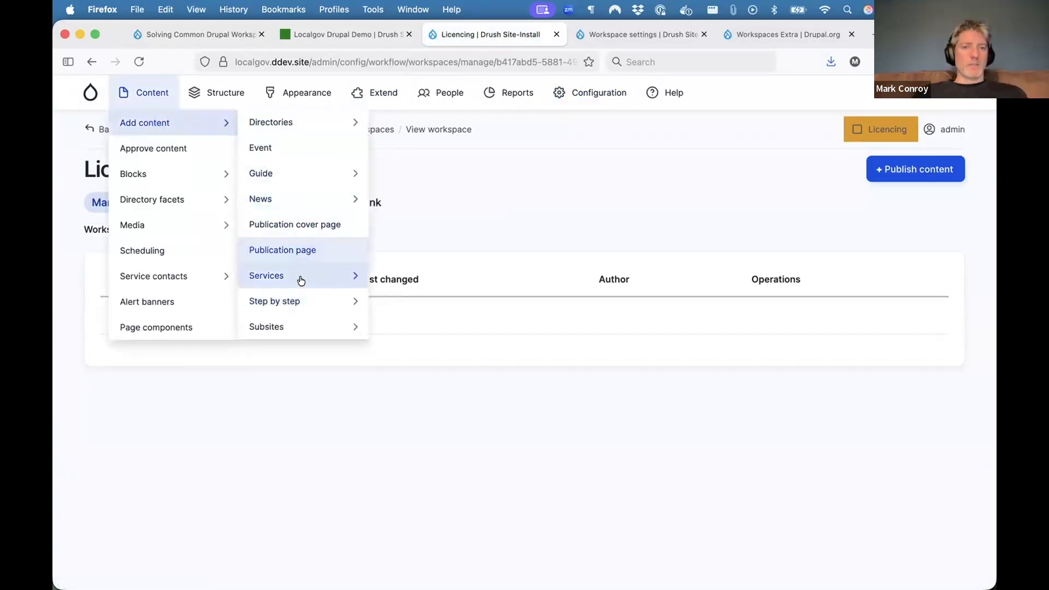
- Create a Service landing page titled 'Licencing', set Published and Content reviewed, and try saving
{"action": "mouse_move", "coordinate": [300, 279]}
{"action": "left_click", "coordinate": [420, 275], "text": "super"}
{"action": "left_click", "coordinate": [591, 34]}
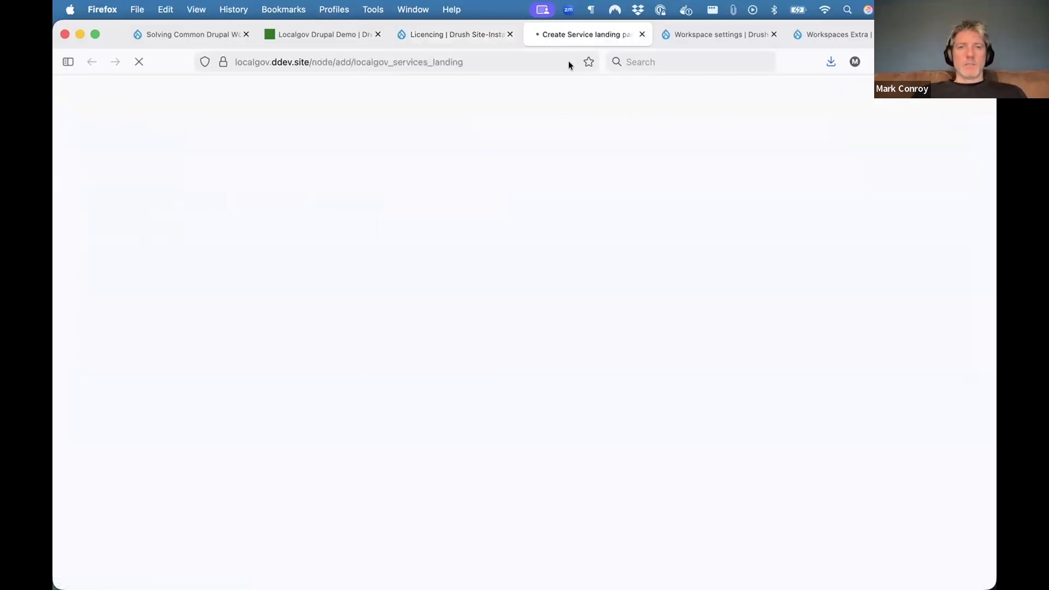
{"action": "left_click", "coordinate": [373, 265]}
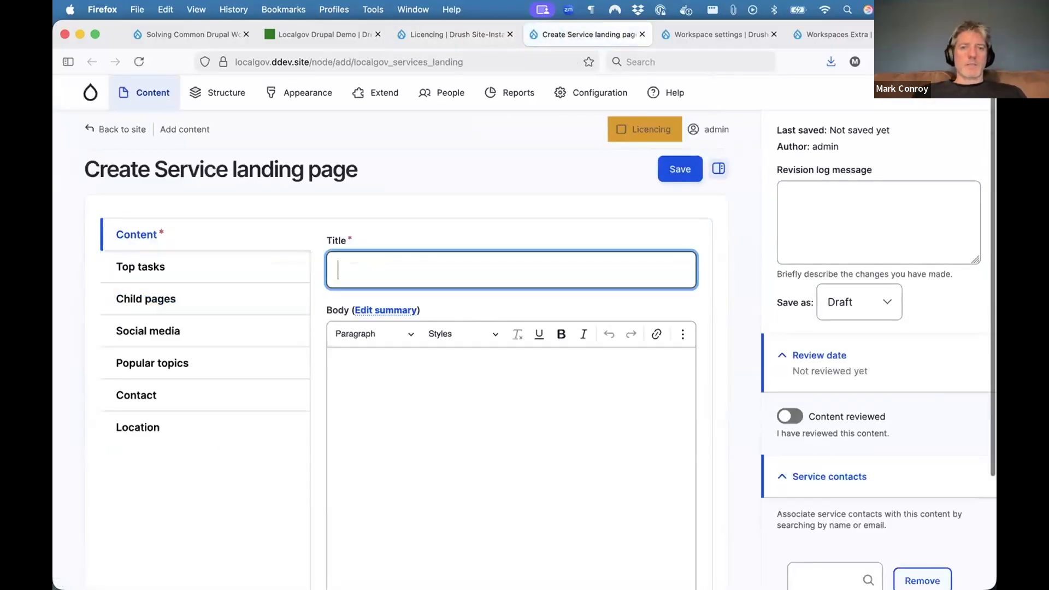
{"action": "type", "text": "Licencing"}
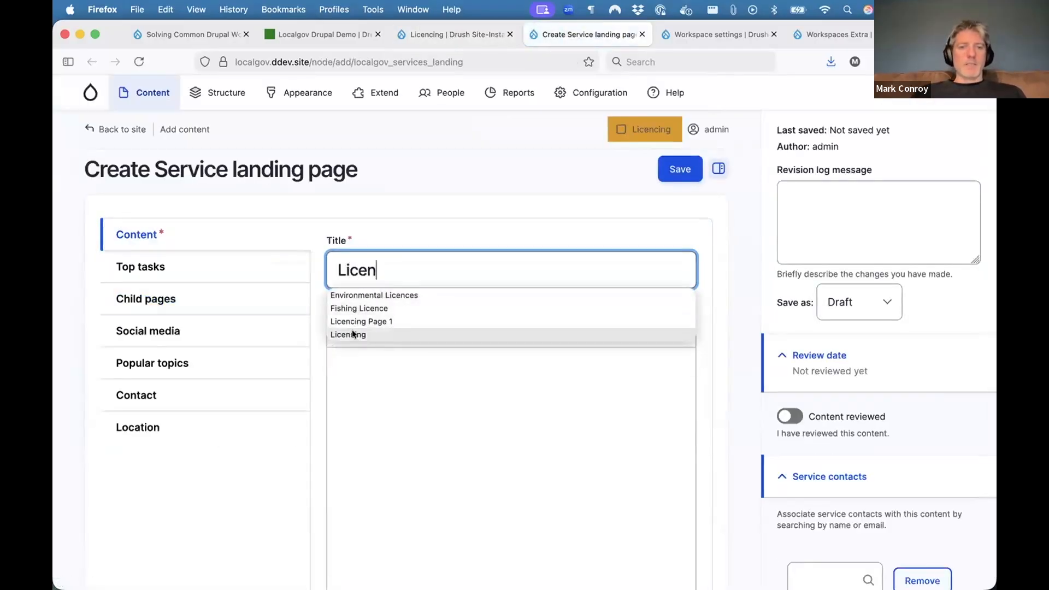
{"action": "left_click", "coordinate": [339, 334]}
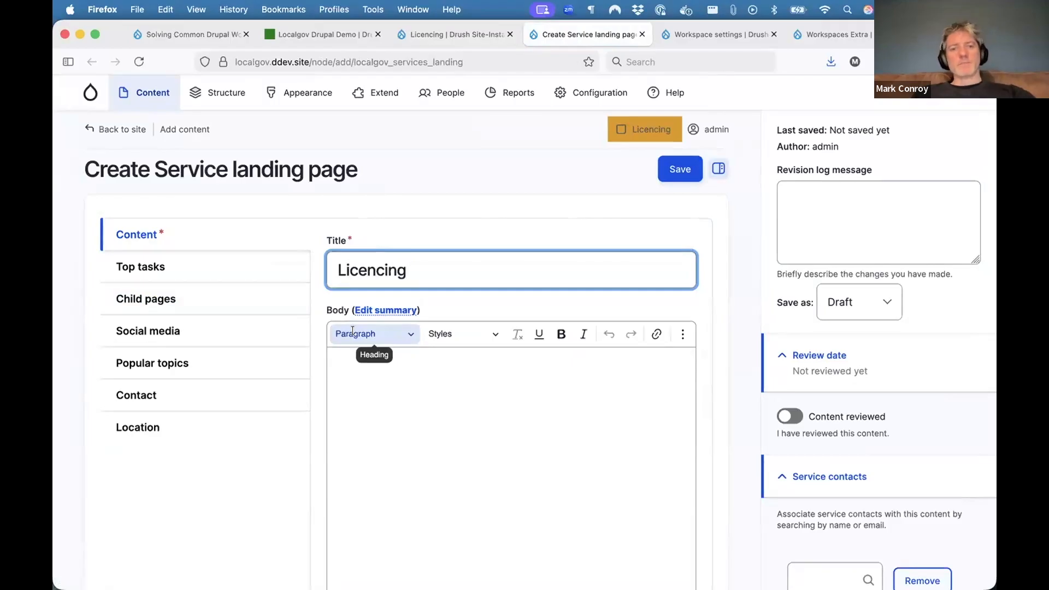
{"action": "left_click", "coordinate": [837, 302]}
{"action": "left_click", "coordinate": [854, 331]}
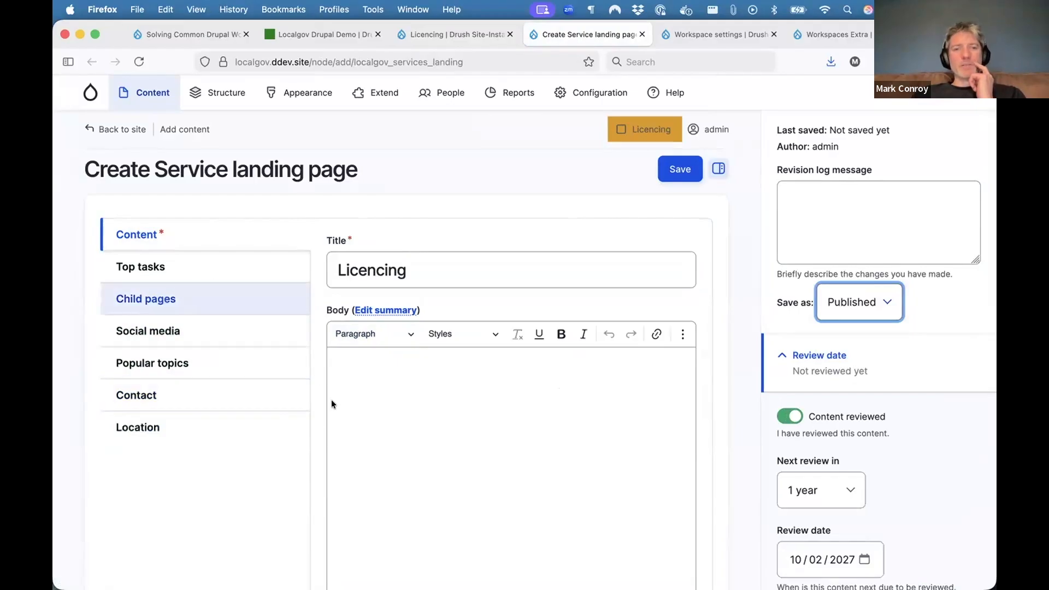
{"action": "left_click", "coordinate": [676, 169]}
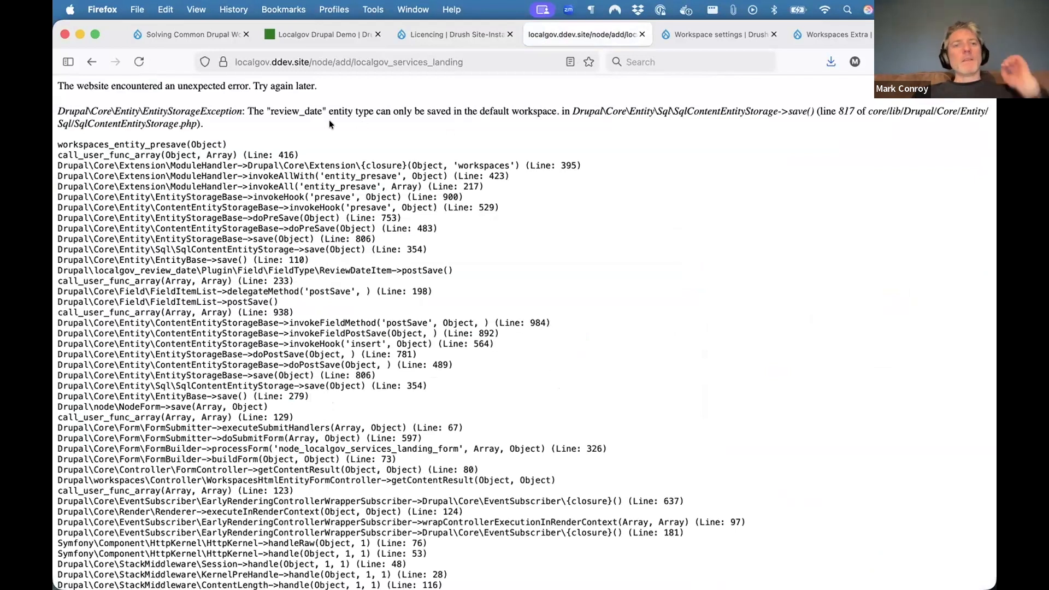
- Point out review_date and default in the save error, then return to the Licencing form
{"action": "double_click", "coordinate": [292, 110]}
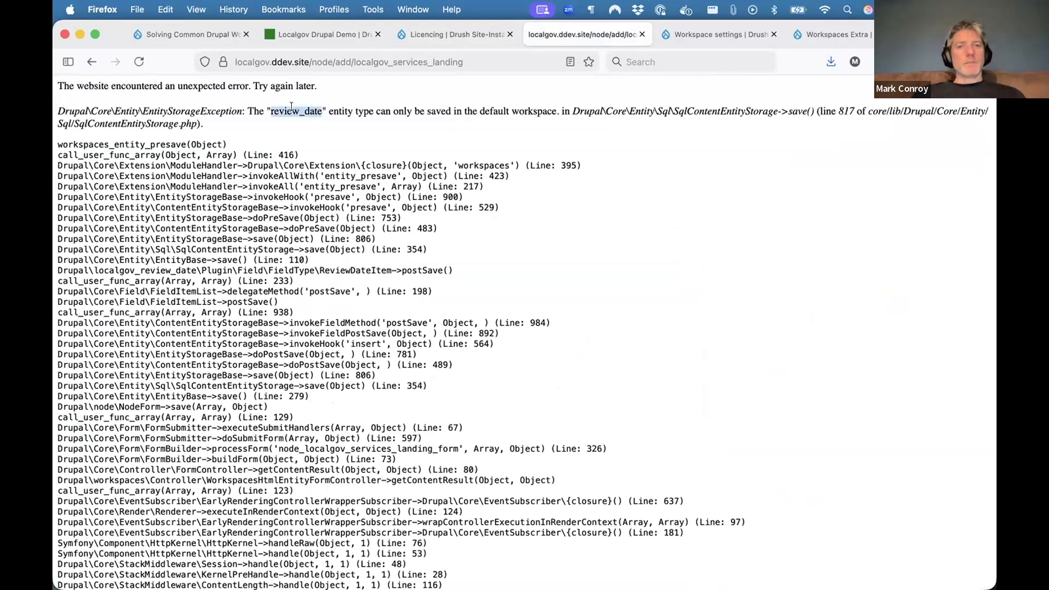
{"action": "double_click", "coordinate": [495, 112]}
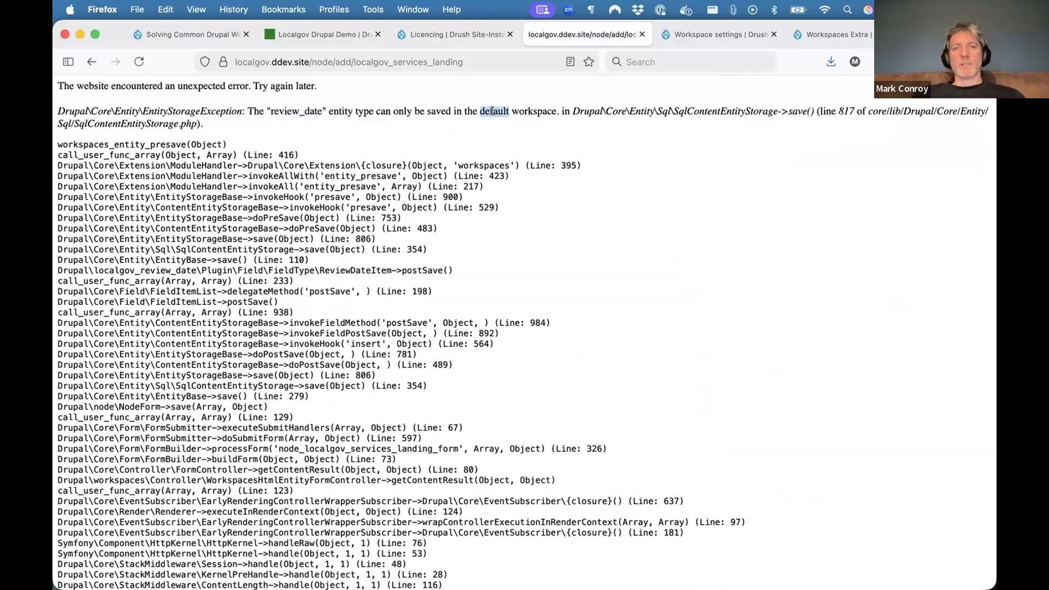
{"action": "left_click", "coordinate": [458, 116]}
{"action": "double_click", "coordinate": [286, 111]}
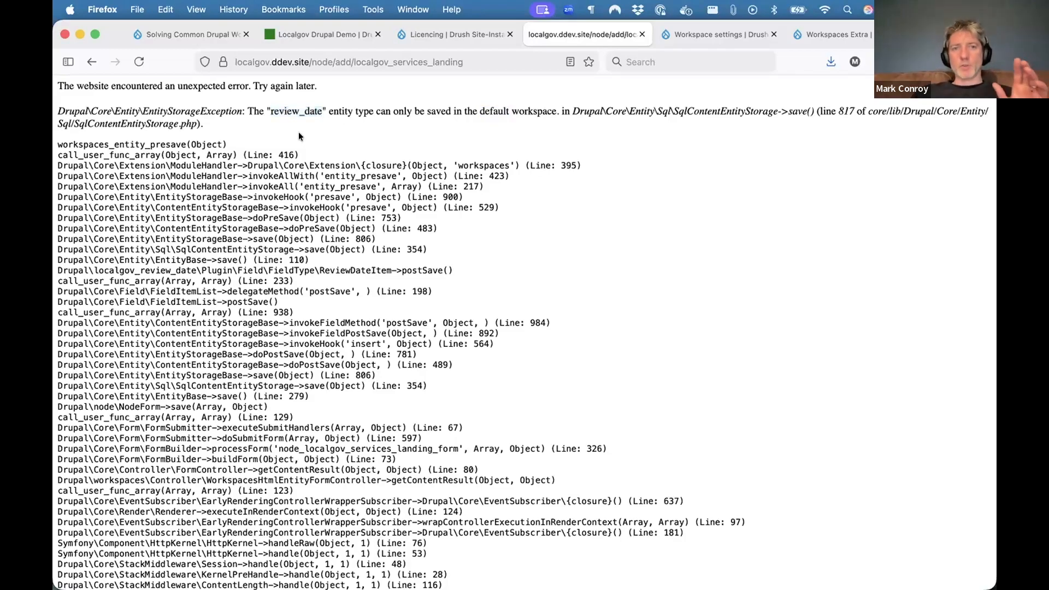
{"action": "scroll", "coordinate": [298, 133], "scroll_direction": "left", "scroll_amount": 5}
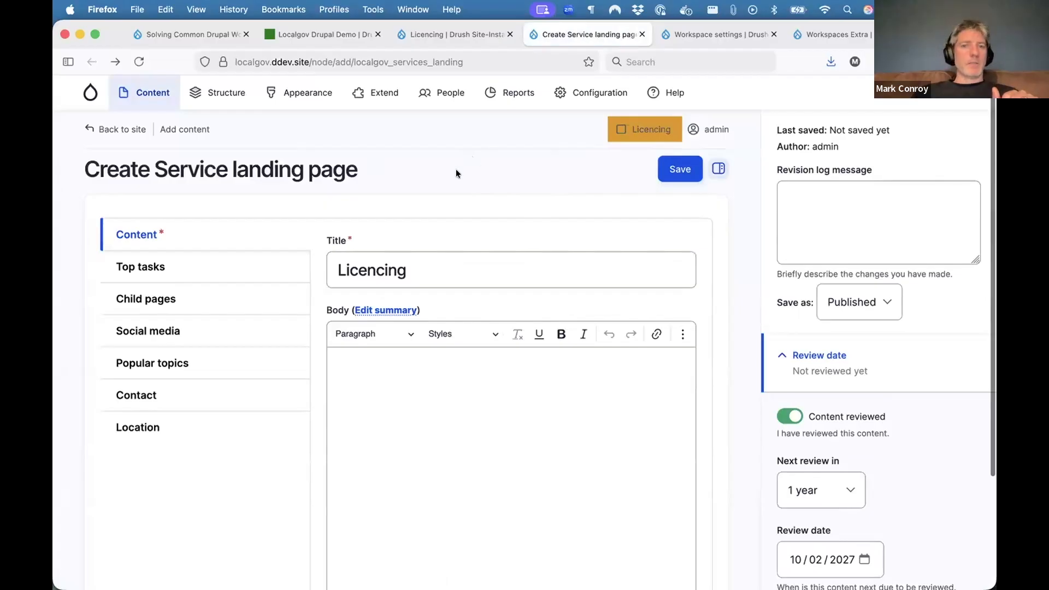
- Switch Content reviewed off and save the Licencing service landing page
{"action": "left_click", "coordinate": [789, 418]}
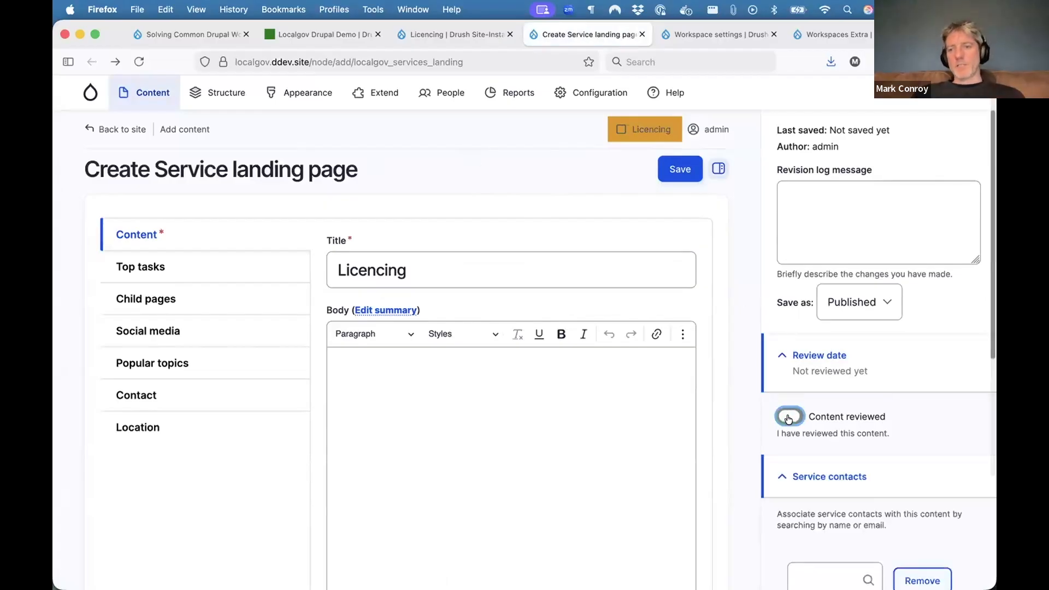
{"action": "left_click", "coordinate": [789, 418]}
{"action": "left_click", "coordinate": [789, 418]}
{"action": "left_click", "coordinate": [679, 169]}
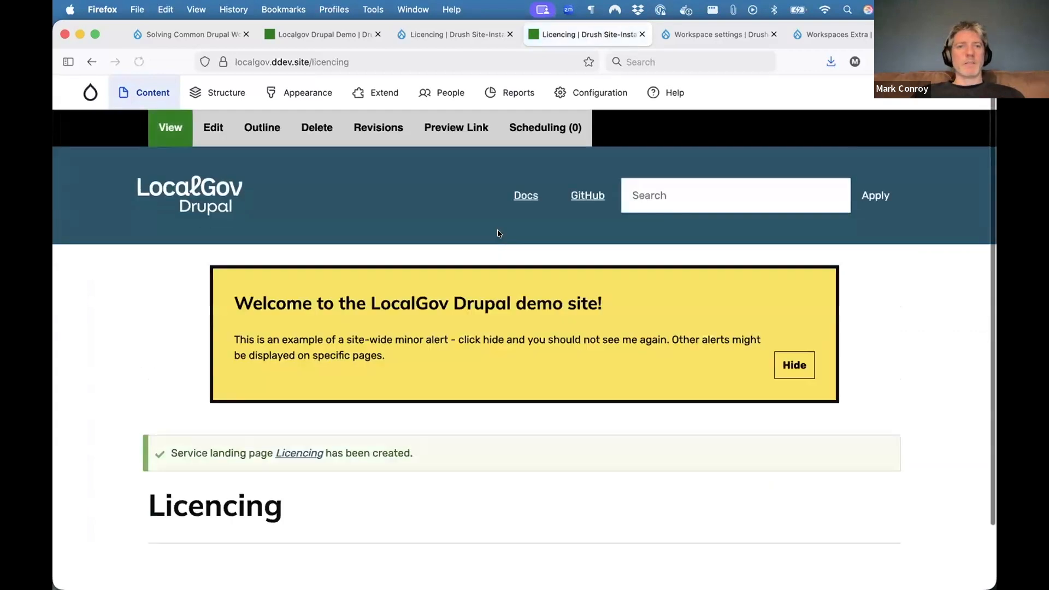
- Inspect the newly created /licencing page and its address
{"action": "left_click", "coordinate": [331, 57]}
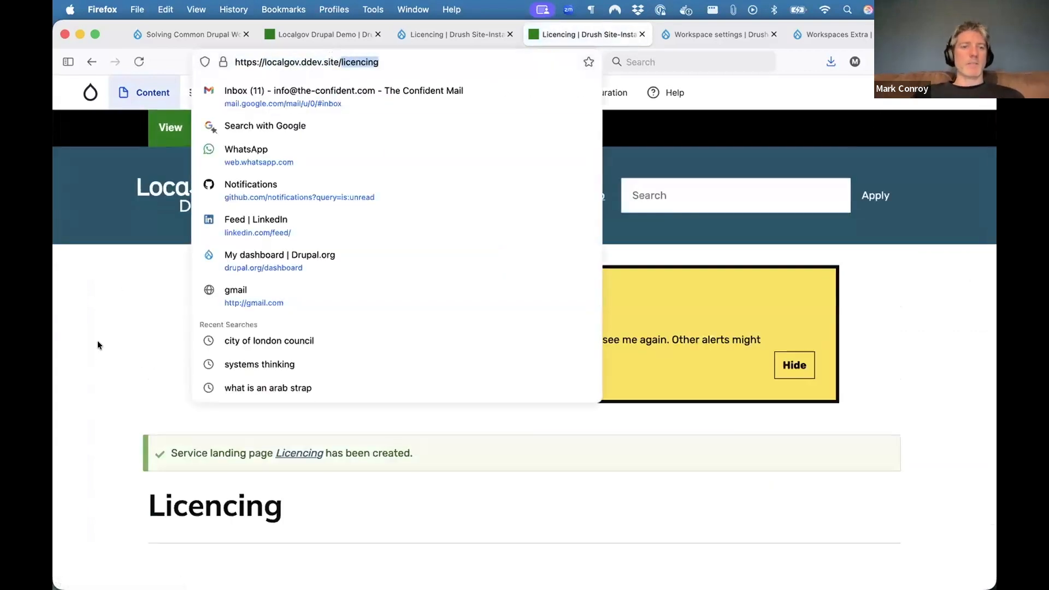
{"action": "left_click", "coordinate": [117, 349]}
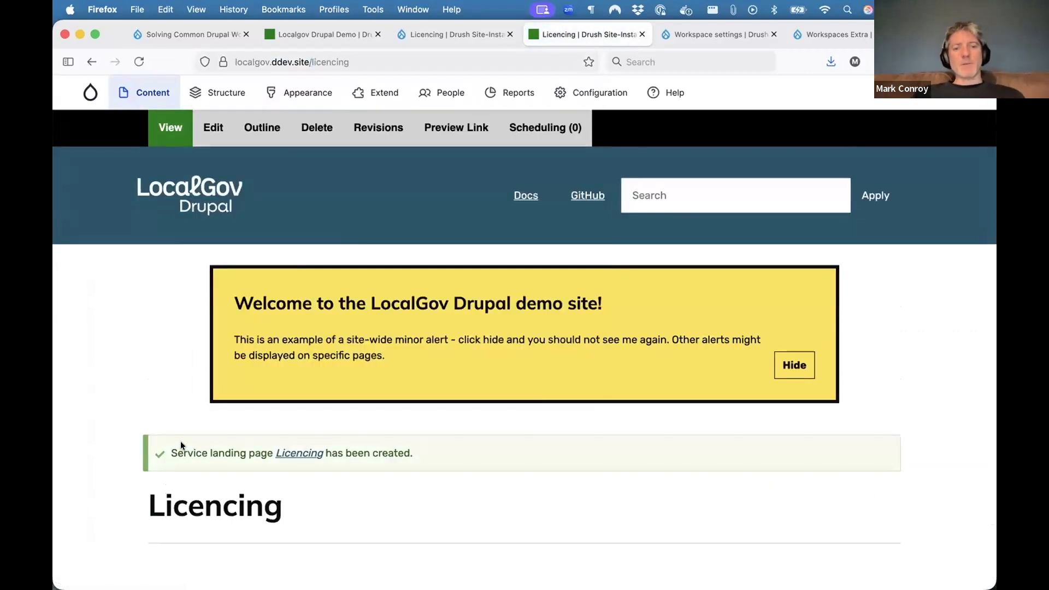
{"action": "scroll", "coordinate": [181, 445], "scroll_direction": "down", "scroll_amount": 1}
{"action": "scroll", "coordinate": [180, 446], "scroll_direction": "up", "scroll_amount": 1}
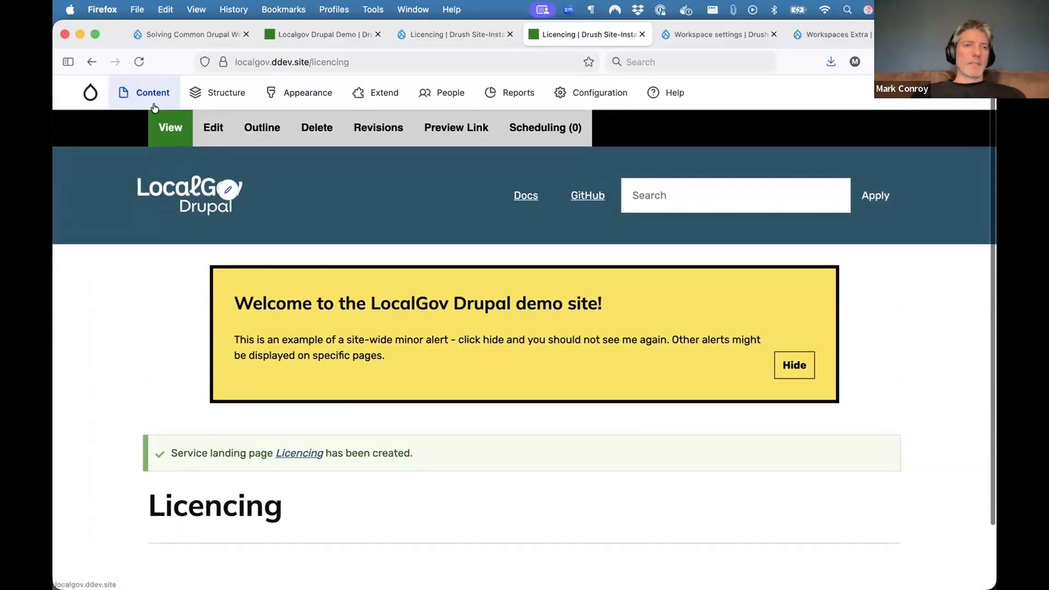
- Start a Service sub-landing page with parent Licencing and title Environmental Licences
{"action": "mouse_move", "coordinate": [149, 94]}
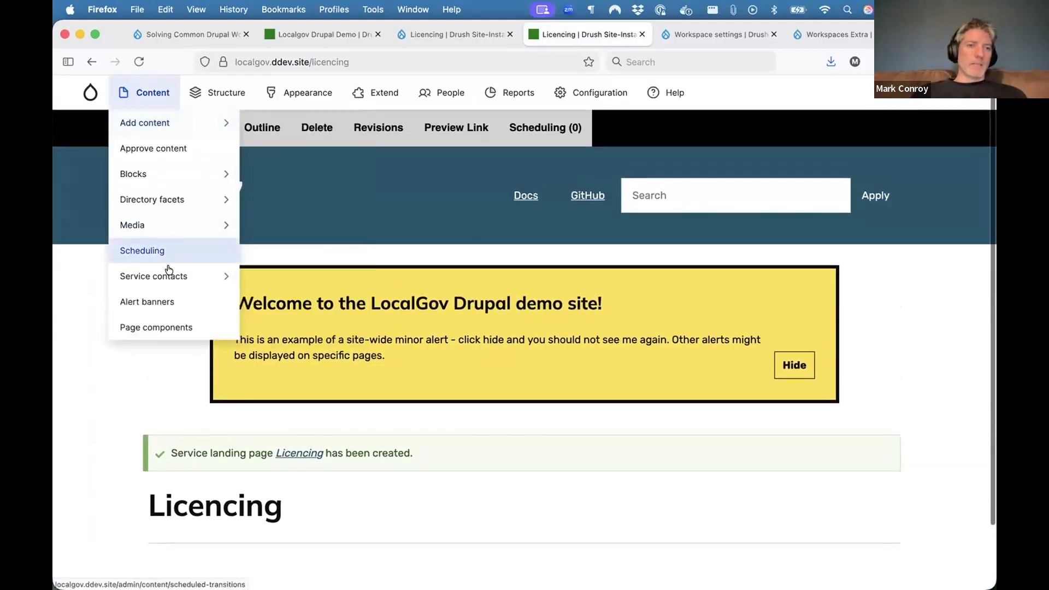
{"action": "mouse_move", "coordinate": [322, 284]}
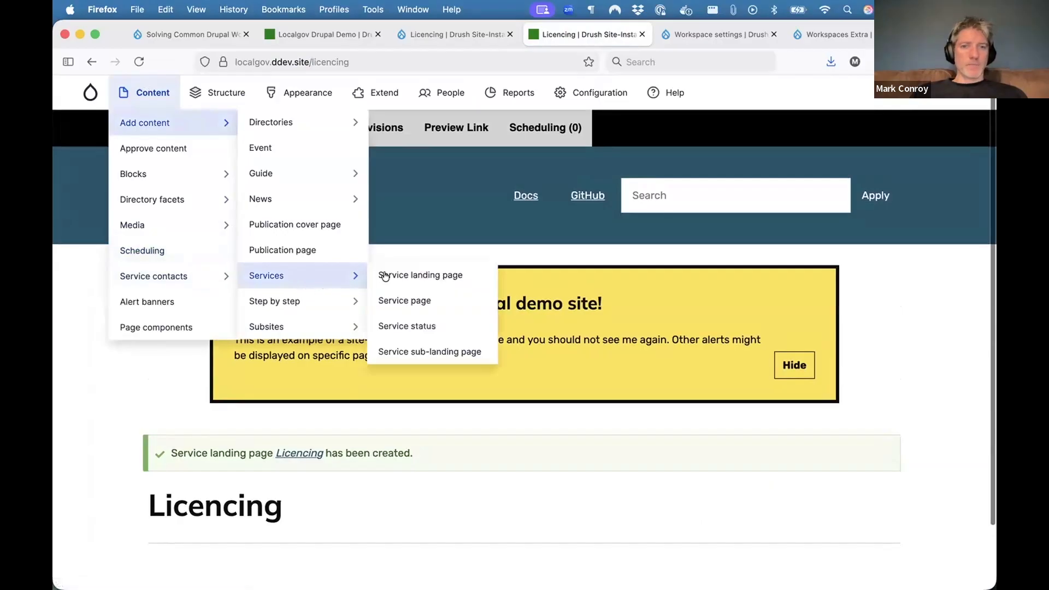
{"action": "left_click", "coordinate": [438, 351], "text": "super"}
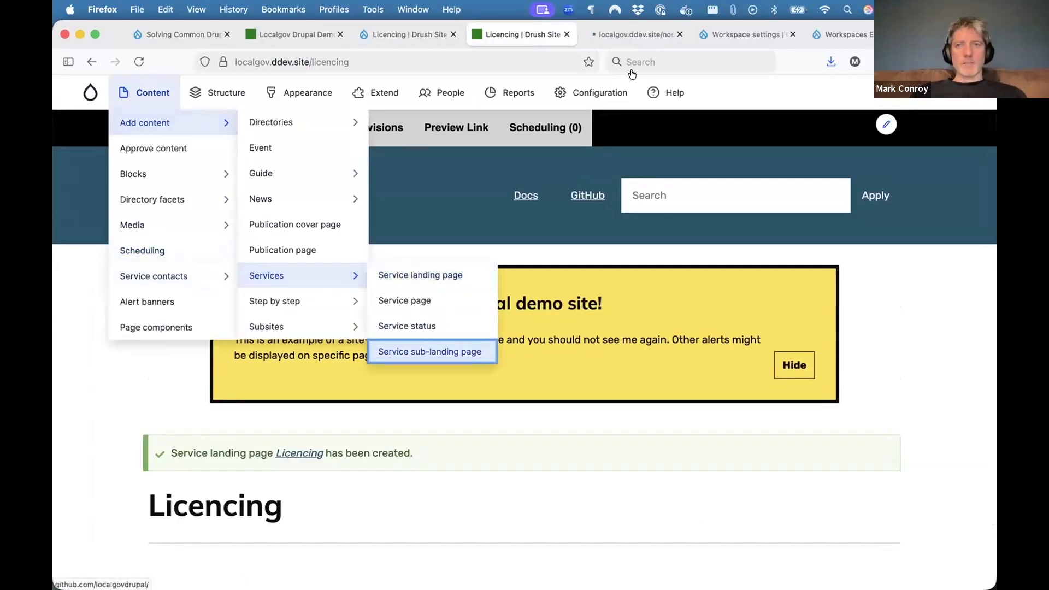
{"action": "left_click", "coordinate": [622, 38]}
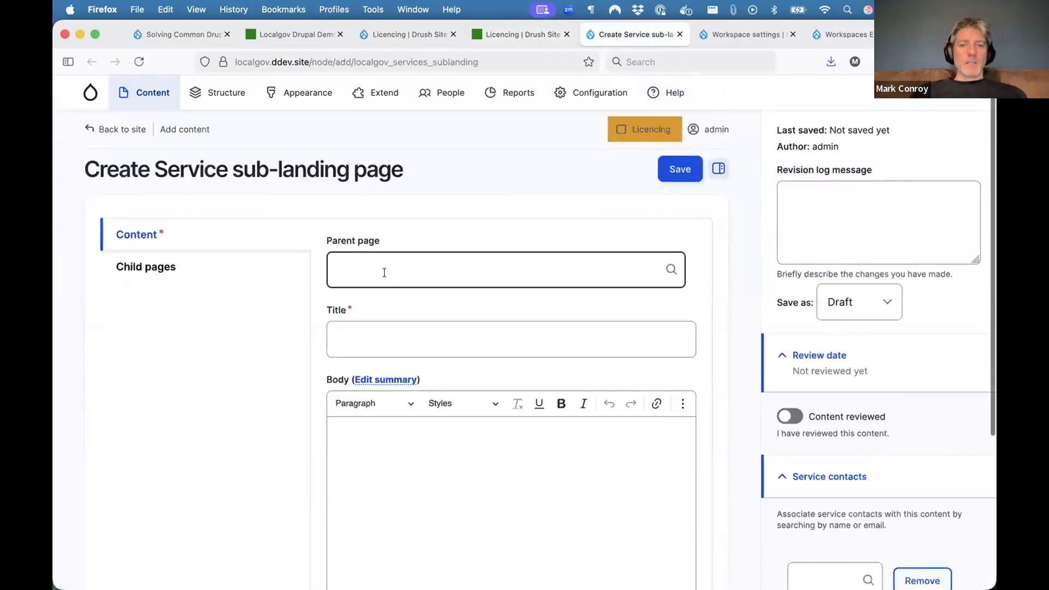
{"action": "left_click", "coordinate": [384, 273]}
{"action": "type", "text": "li"}
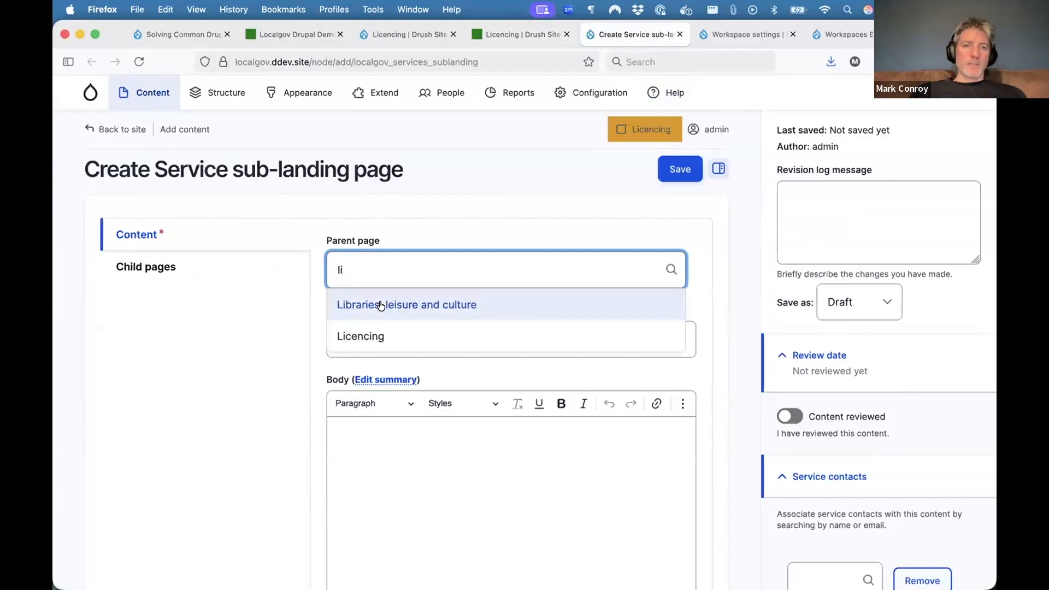
{"action": "left_click", "coordinate": [373, 335]}
{"action": "left_click", "coordinate": [369, 338]}
{"action": "type", "text": "Li"}
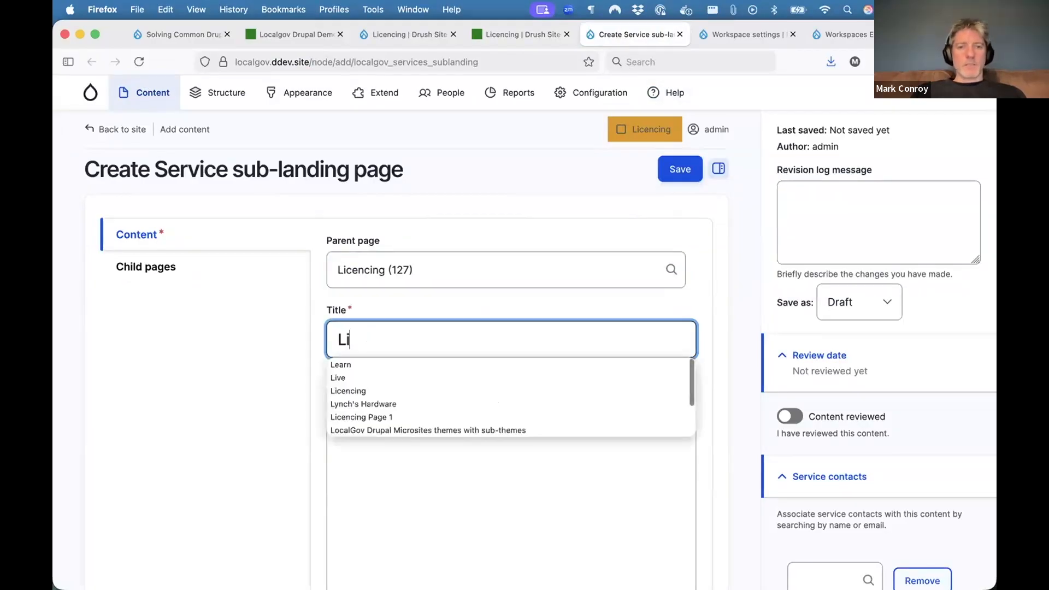
{"action": "left_click", "coordinate": [386, 364]}
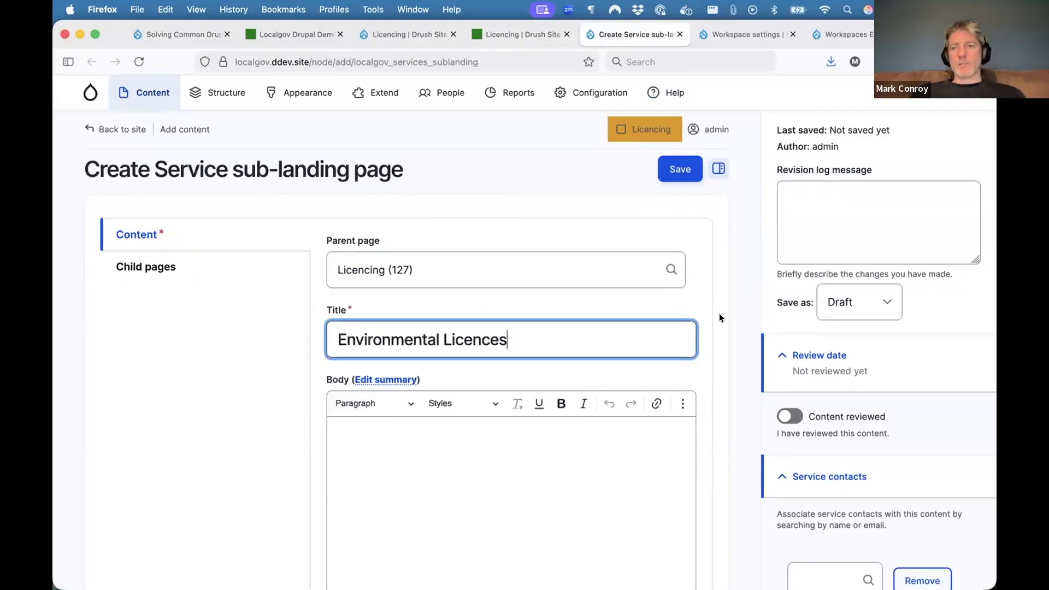
- Save Environmental Licences as Published with content review switched off
{"action": "left_click", "coordinate": [880, 306]}
{"action": "key", "text": "Escape"}
{"action": "left_click", "coordinate": [859, 338]}
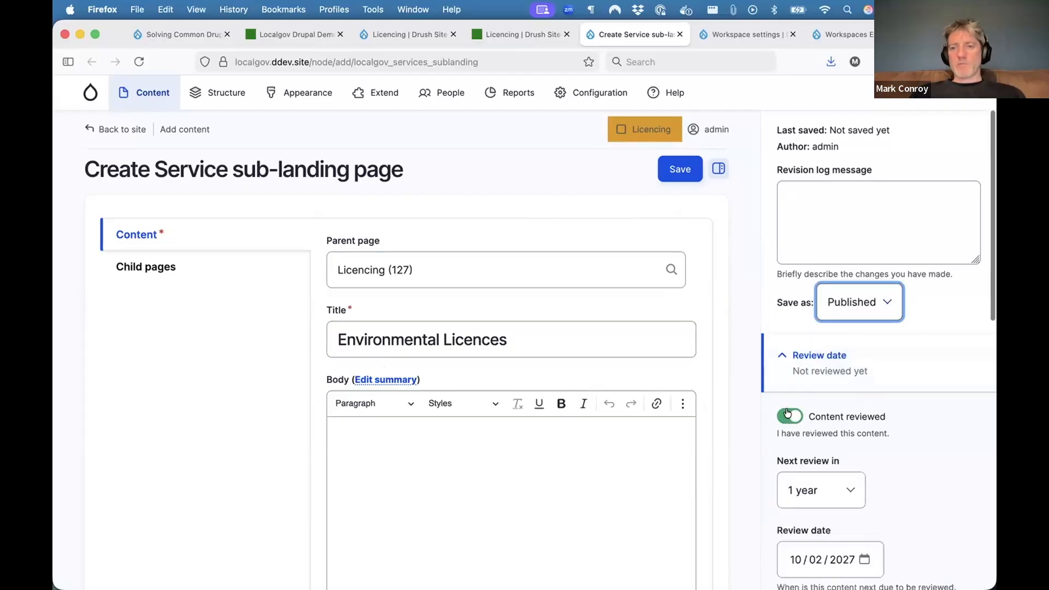
{"action": "left_click", "coordinate": [789, 416]}
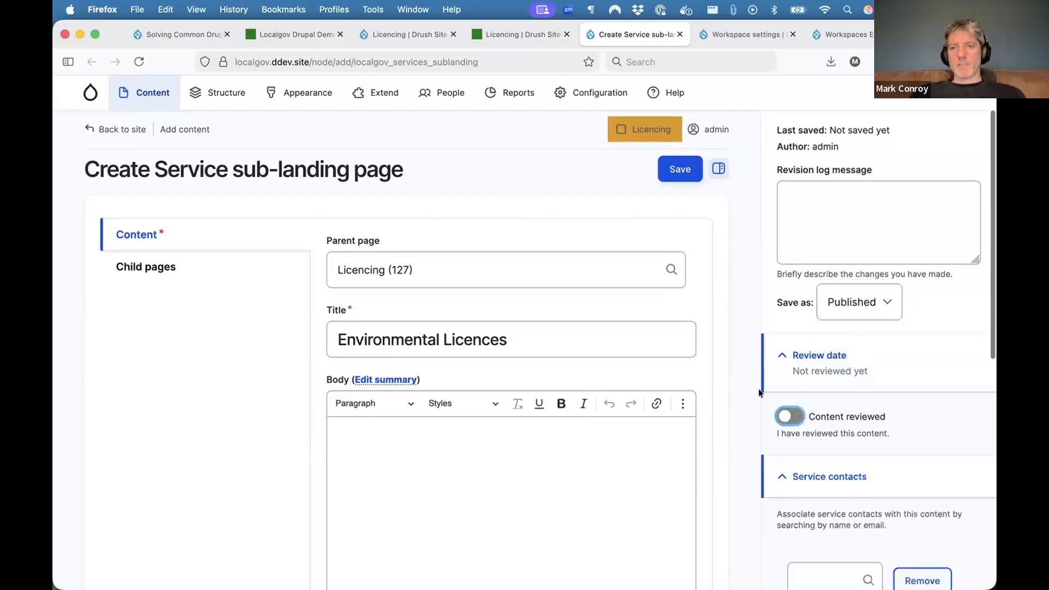
{"action": "left_click", "coordinate": [680, 170]}
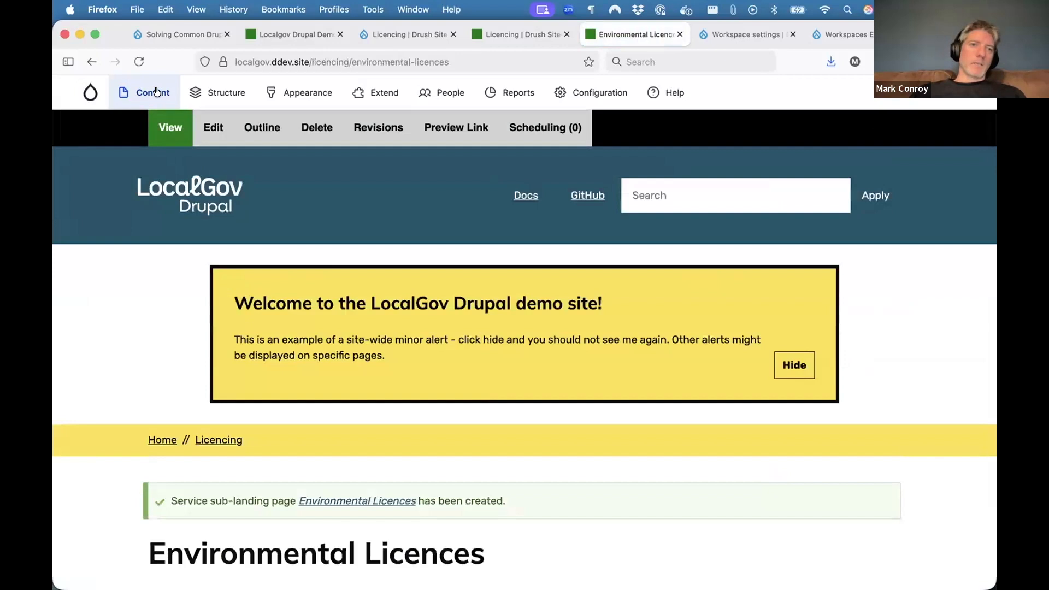
- Begin a new Service page from Add content
{"action": "mouse_move", "coordinate": [156, 93]}
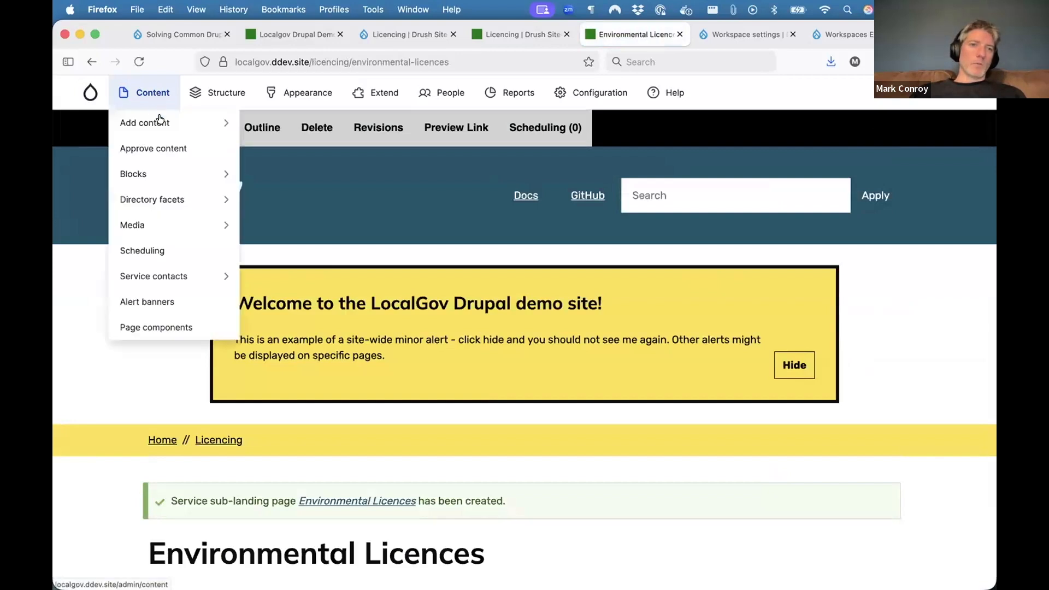
{"action": "mouse_move", "coordinate": [160, 121]}
{"action": "mouse_move", "coordinate": [298, 273]}
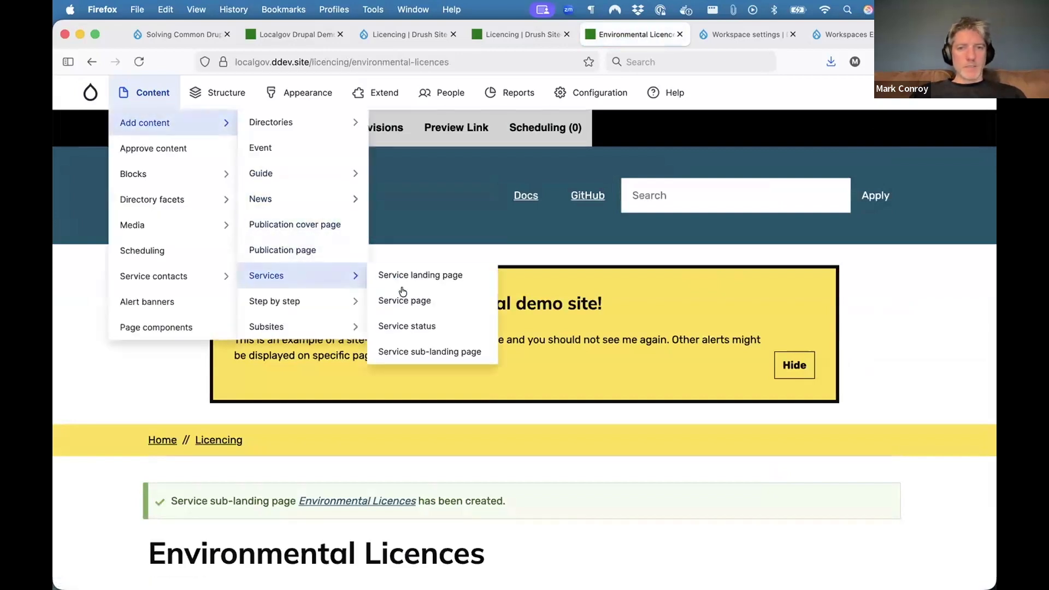
{"action": "left_click", "coordinate": [404, 300], "text": "super"}
- Set the Service page's parent to Environmental Licences and its title to Fishing Licence
{"action": "left_click", "coordinate": [664, 35]}
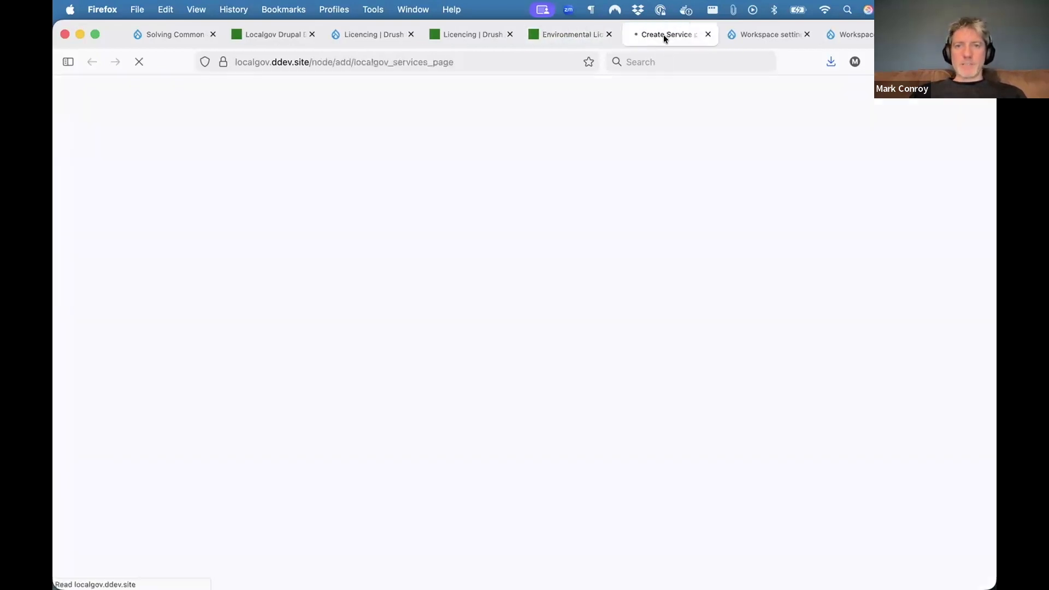
{"action": "left_click", "coordinate": [449, 270]}
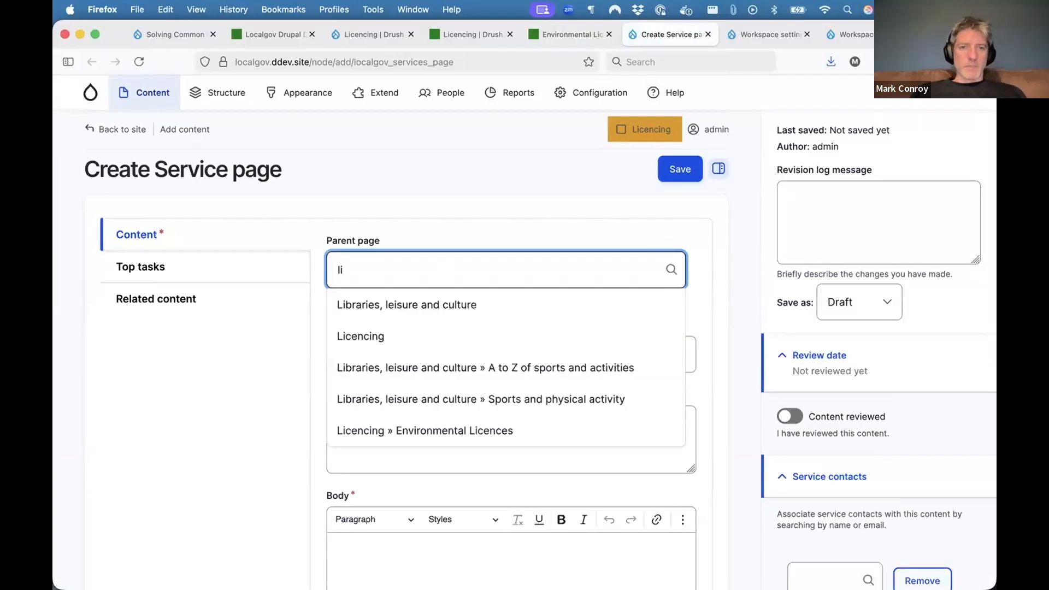
{"action": "left_click", "coordinate": [425, 431]}
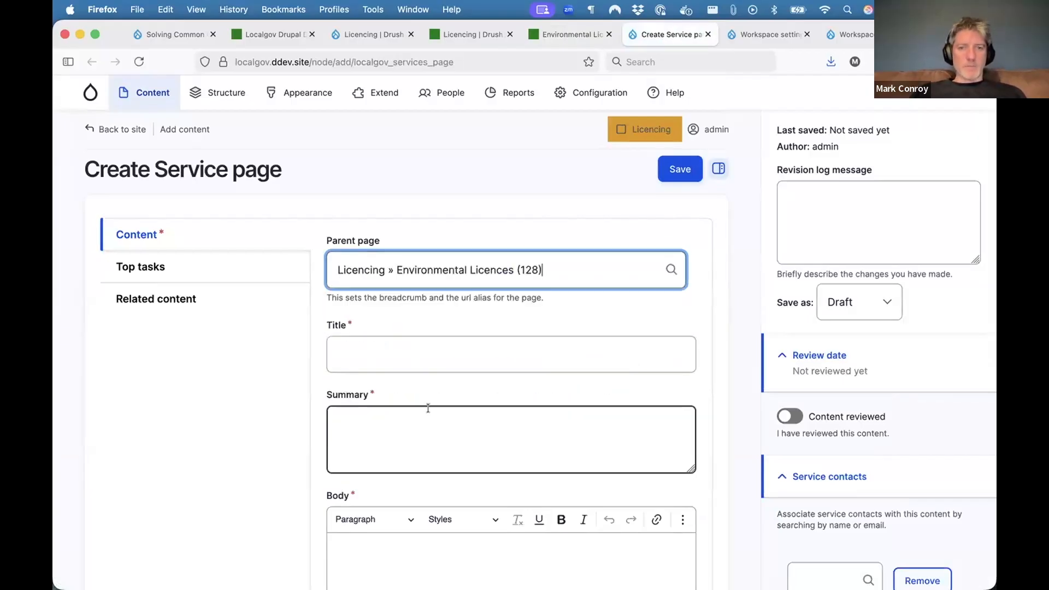
{"action": "left_click", "coordinate": [412, 349]}
{"action": "type", "text": "Fis"}
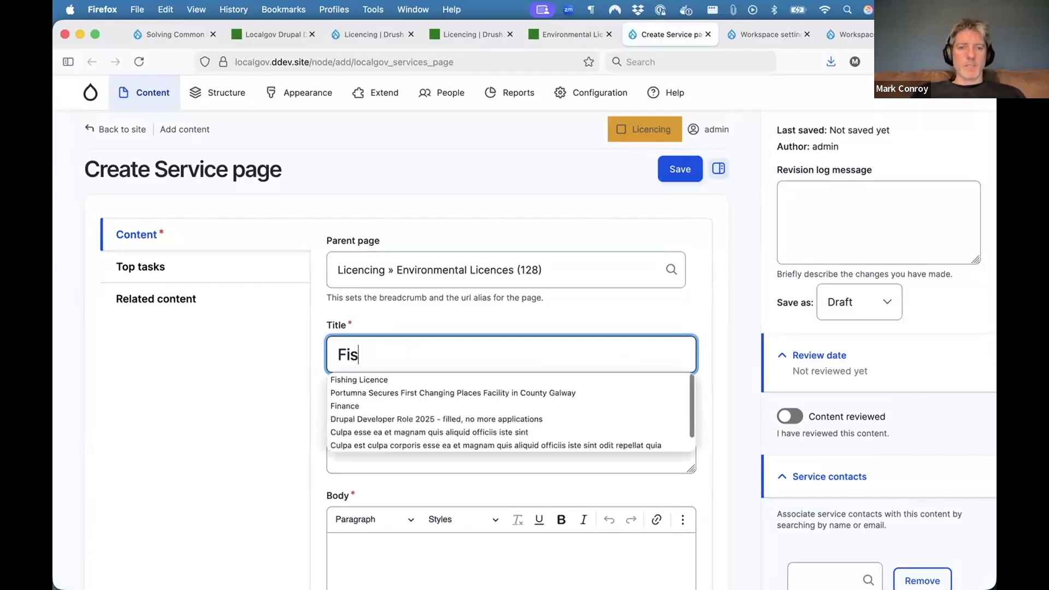
{"action": "left_click", "coordinate": [405, 375]}
{"action": "left_click", "coordinate": [385, 426]}
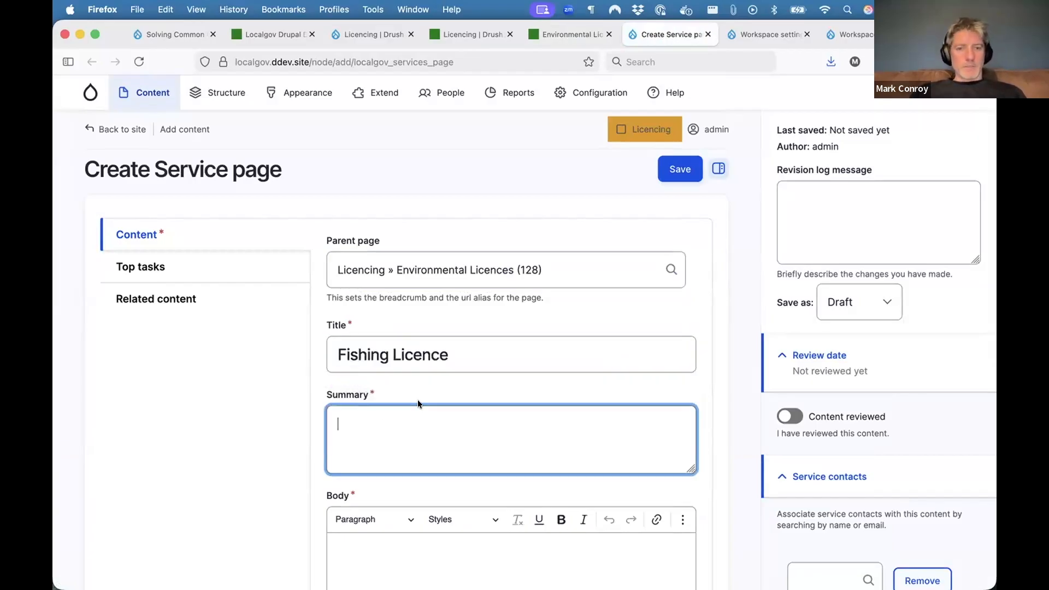
- Copy the title Fishing Licence into the Summary and Body fields
{"action": "triple_click", "coordinate": [436, 351]}
{"action": "key", "text": "super+c"}
{"action": "left_click", "coordinate": [414, 426]}
{"action": "key", "text": "super+v"}
{"action": "scroll", "coordinate": [411, 465], "scroll_direction": "down", "scroll_amount": 1}
{"action": "key", "text": "super+v"}
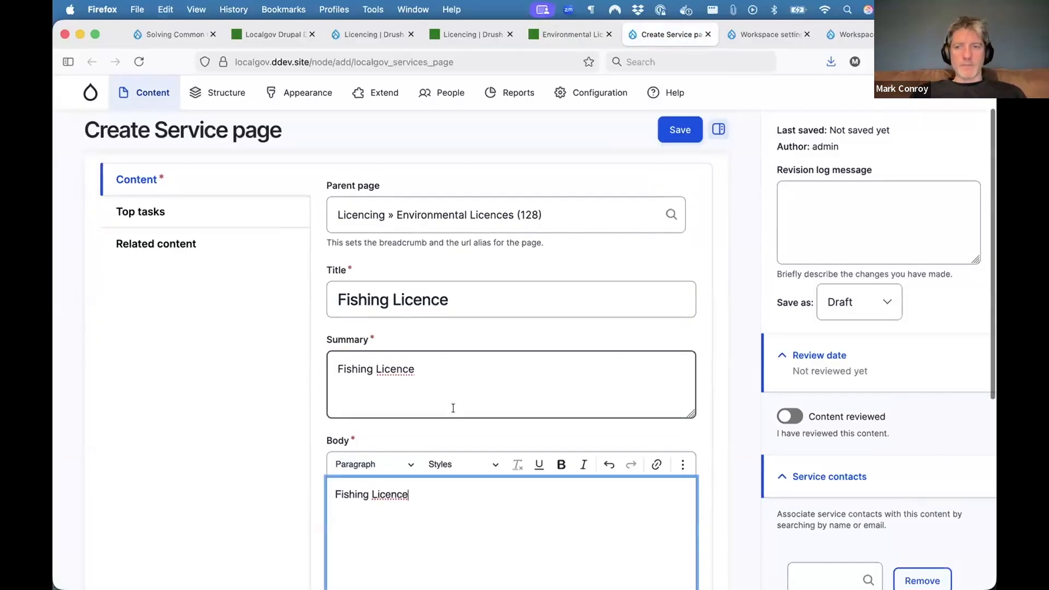
{"action": "scroll", "coordinate": [454, 405], "scroll_direction": "up", "scroll_amount": 2}
- Save the Fishing Licence page as Published with Content reviewed off
{"action": "left_click", "coordinate": [845, 300]}
{"action": "left_click", "coordinate": [843, 331]}
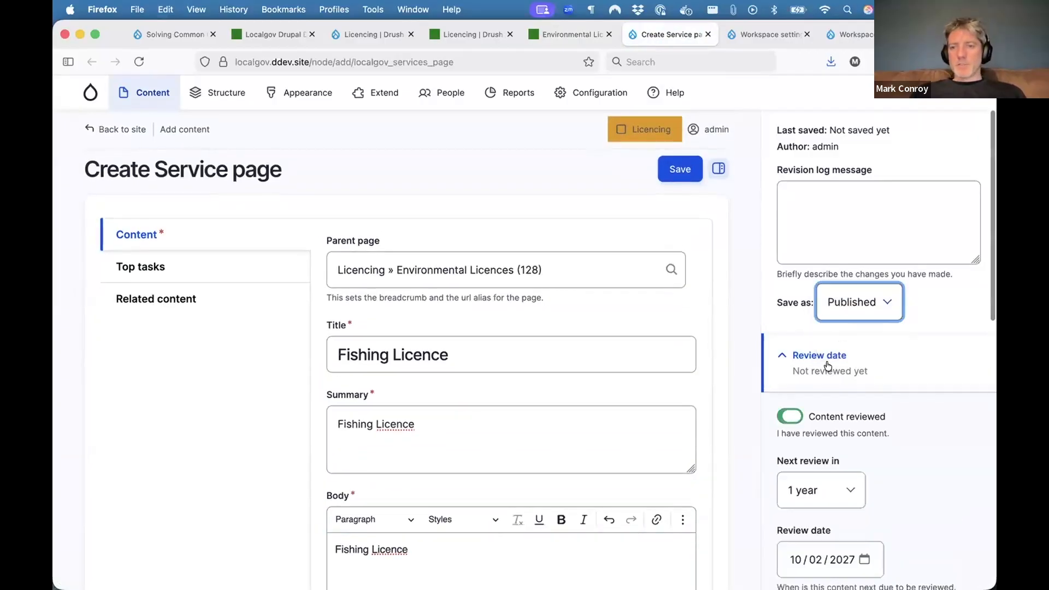
{"action": "left_click", "coordinate": [790, 417]}
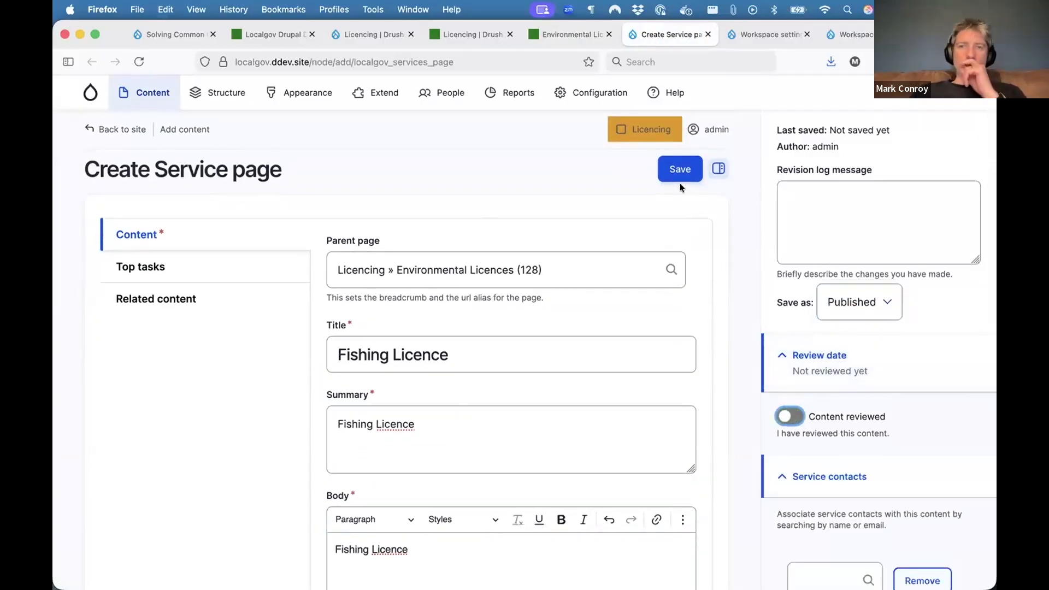
{"action": "left_click", "coordinate": [787, 417]}
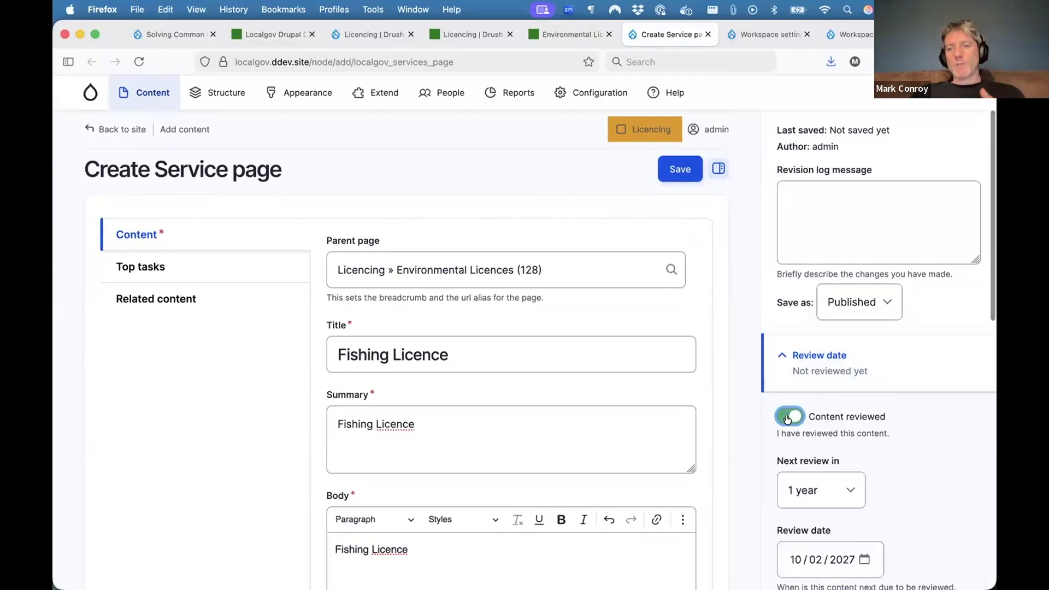
{"action": "left_click", "coordinate": [788, 417]}
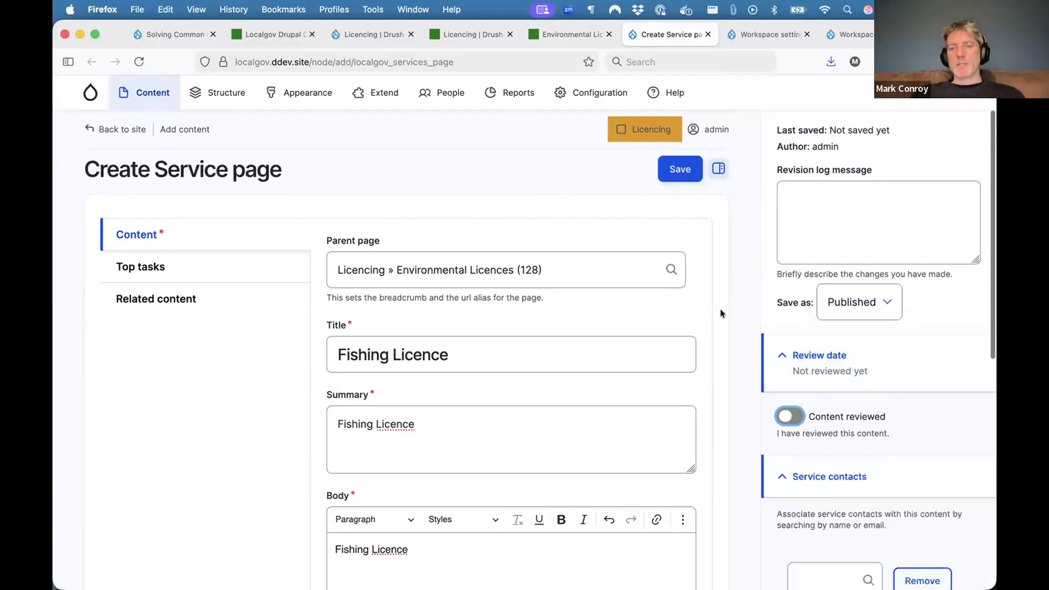
{"action": "left_click", "coordinate": [672, 176]}
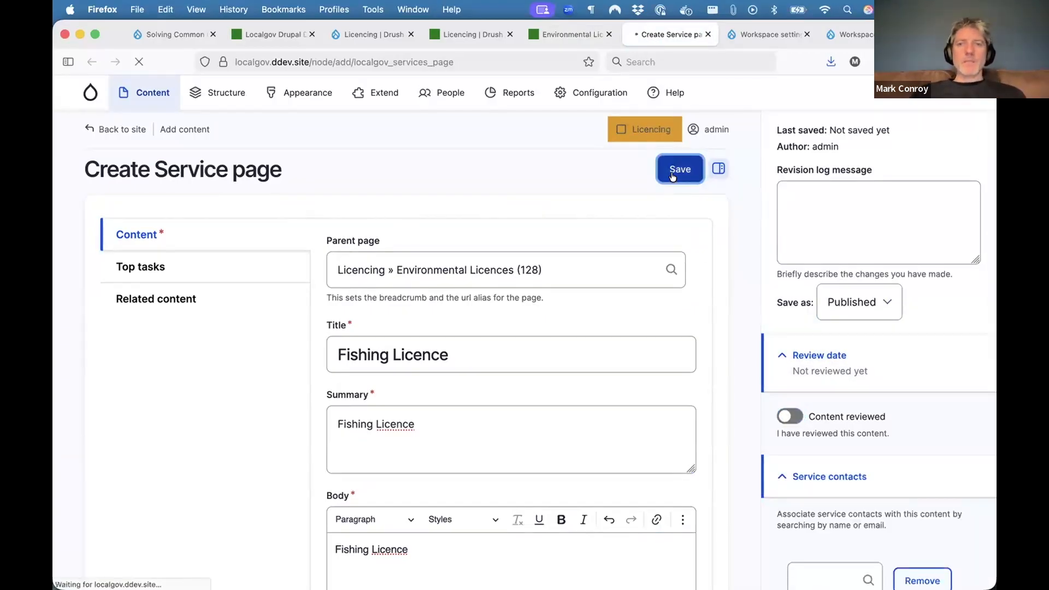
{"action": "scroll", "coordinate": [531, 385], "scroll_direction": "down", "scroll_amount": 3}
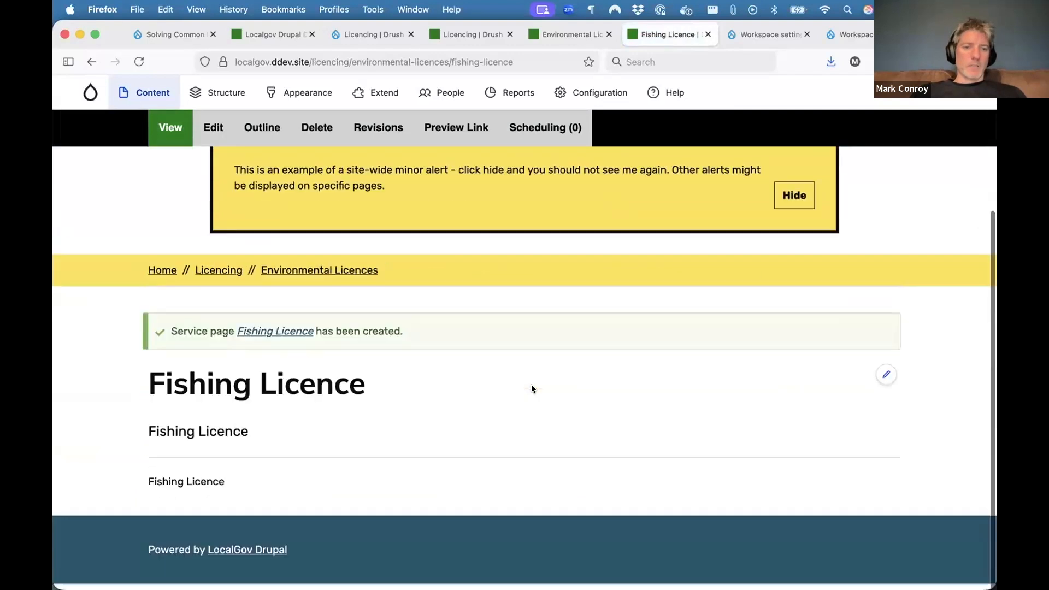
- Add Fishing Licence to Environmental Licences' Child pages and save the page
{"action": "left_click", "coordinate": [348, 279]}
{"action": "left_click", "coordinate": [213, 126]}
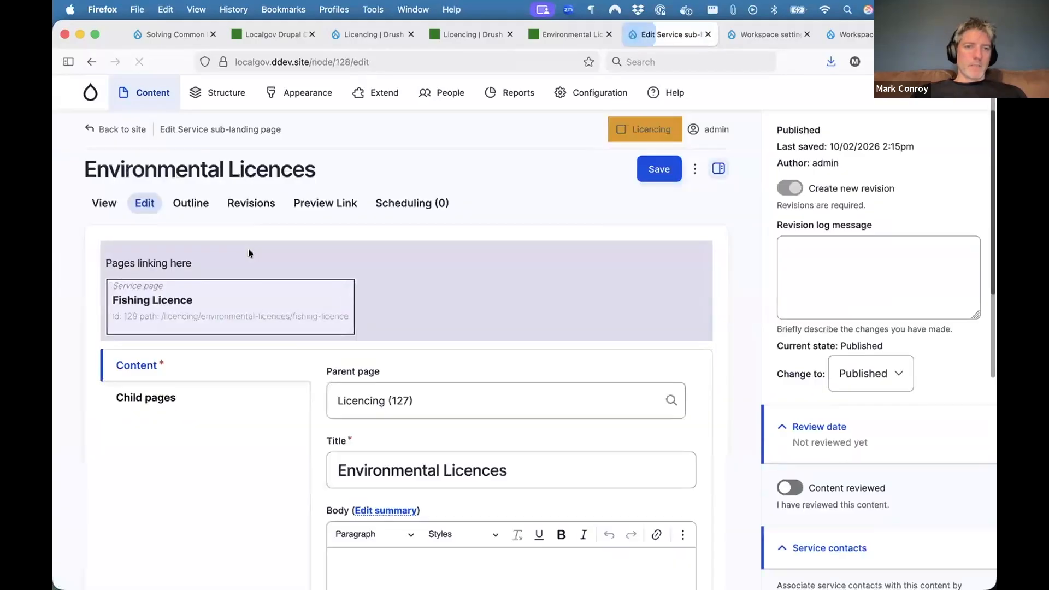
{"action": "left_click", "coordinate": [243, 397]}
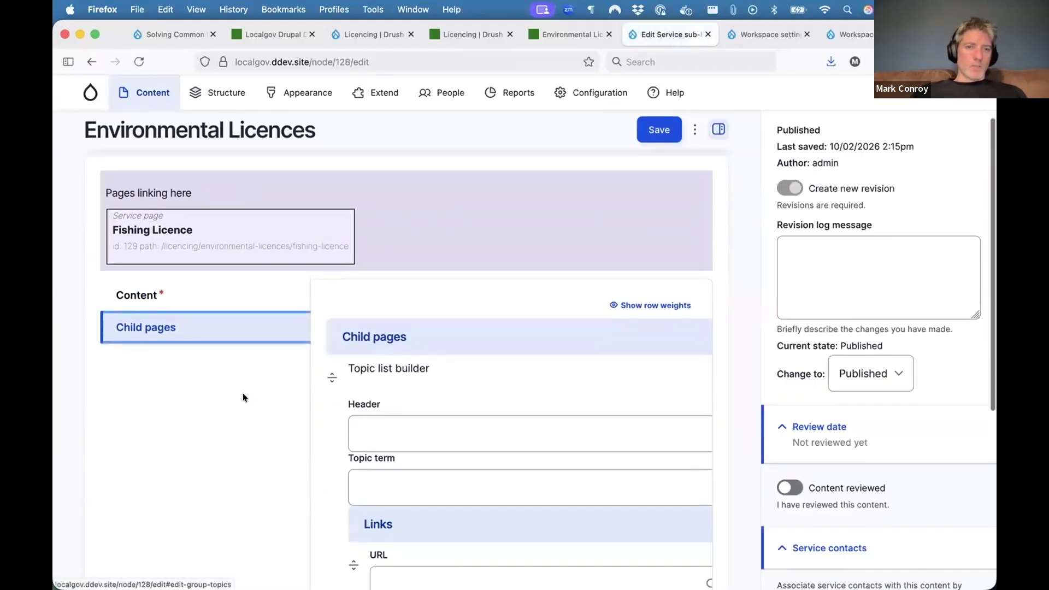
{"action": "scroll", "coordinate": [243, 392], "scroll_direction": "down", "scroll_amount": 3}
{"action": "left_click_drag", "start_coordinate": [241, 206], "coordinate": [457, 544]}
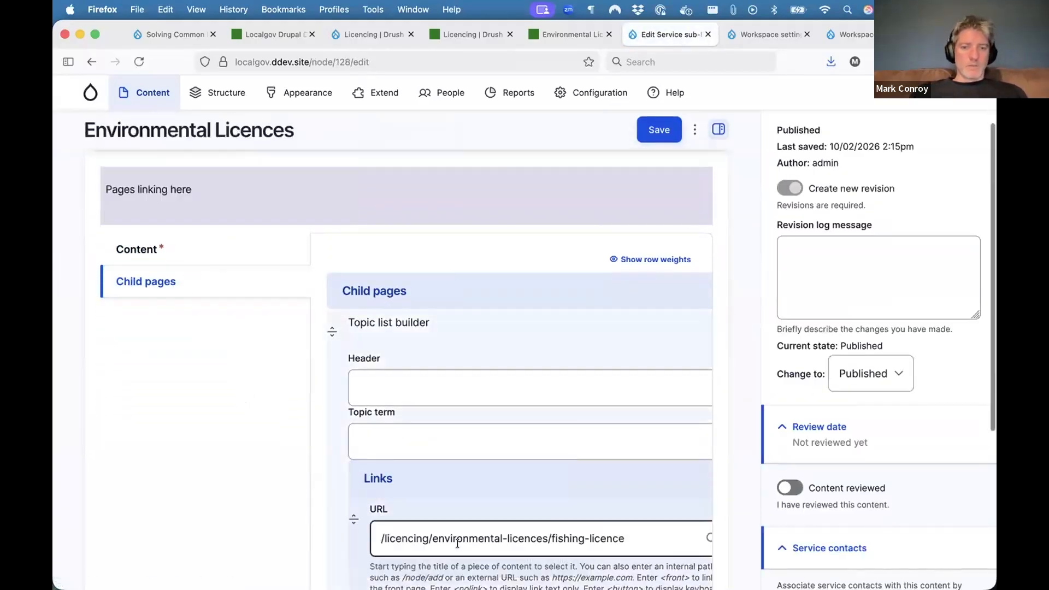
{"action": "left_click", "coordinate": [656, 132]}
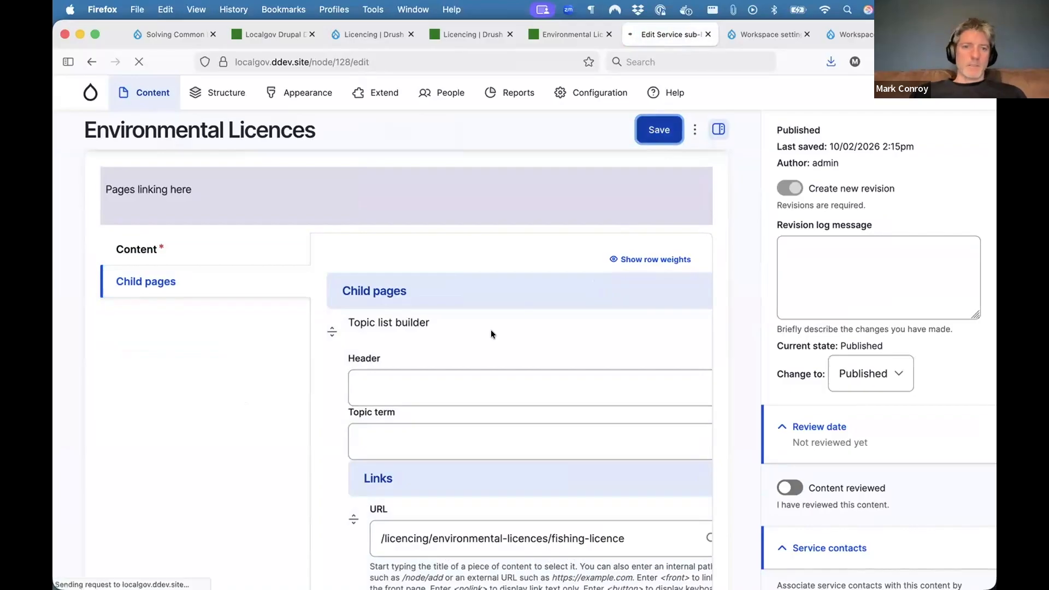
{"action": "scroll", "coordinate": [422, 386], "scroll_direction": "down", "scroll_amount": 4}
{"action": "scroll", "coordinate": [279, 411], "scroll_direction": "up", "scroll_amount": 2}
{"action": "scroll", "coordinate": [321, 417], "scroll_direction": "up", "scroll_amount": 2}
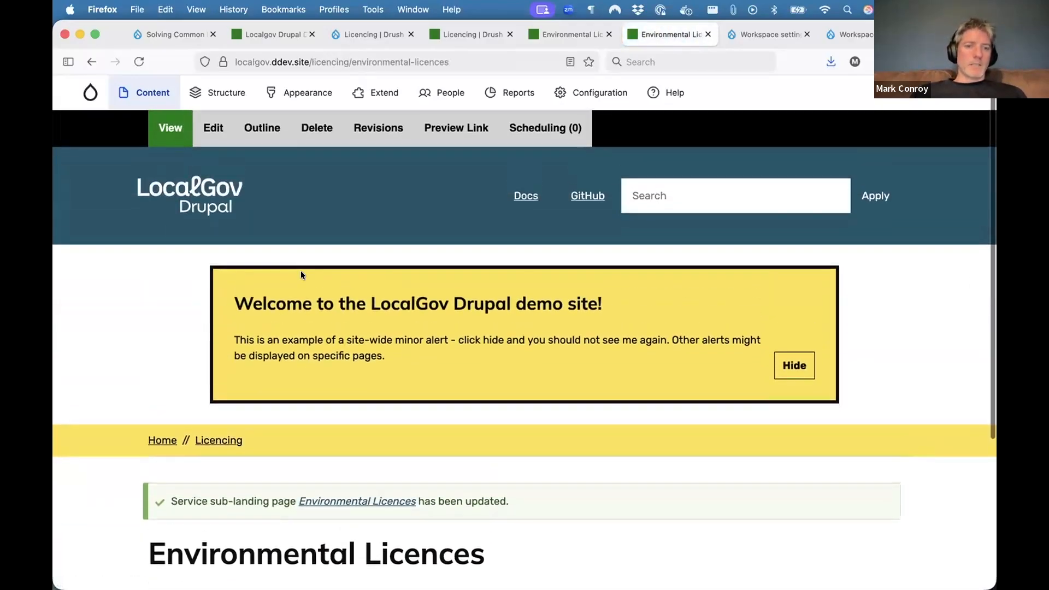
- Add Environmental Licences to the Licencing page's Child pages and save it
{"action": "left_click", "coordinate": [223, 408]}
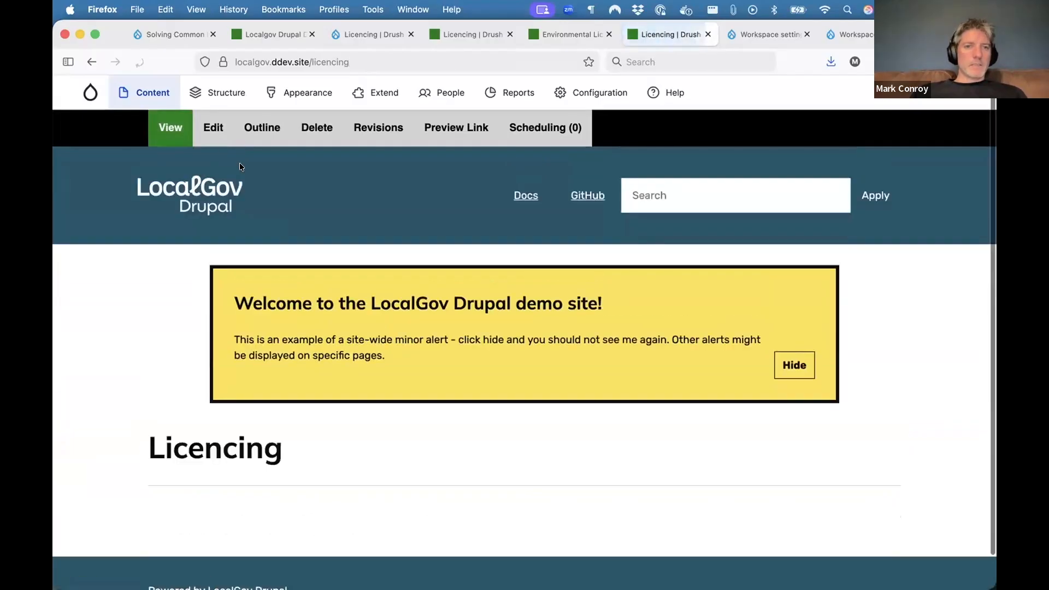
{"action": "left_click", "coordinate": [213, 128]}
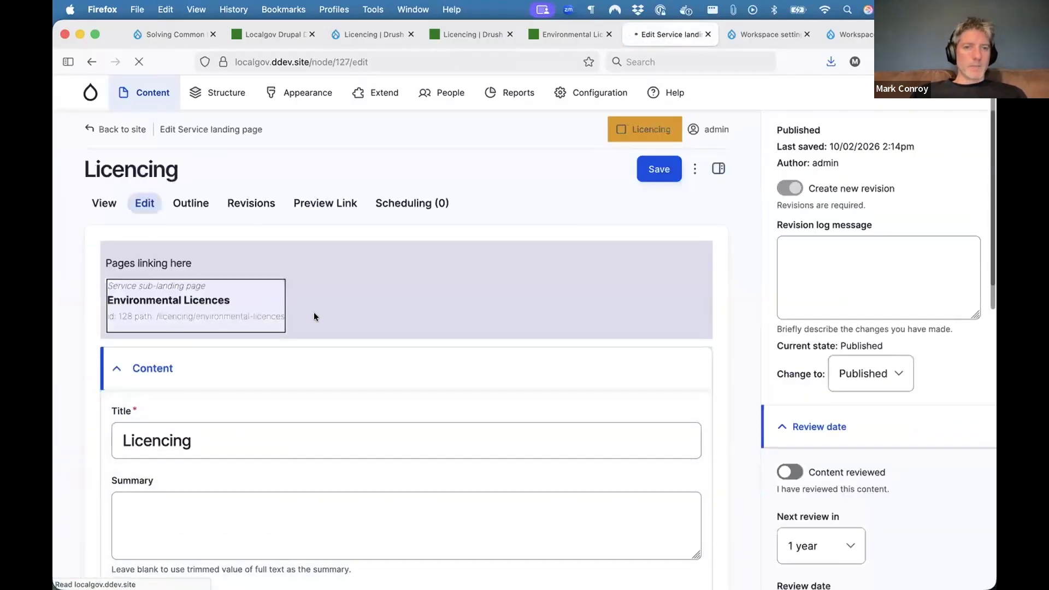
{"action": "left_click", "coordinate": [251, 341]}
{"action": "left_click", "coordinate": [229, 374]}
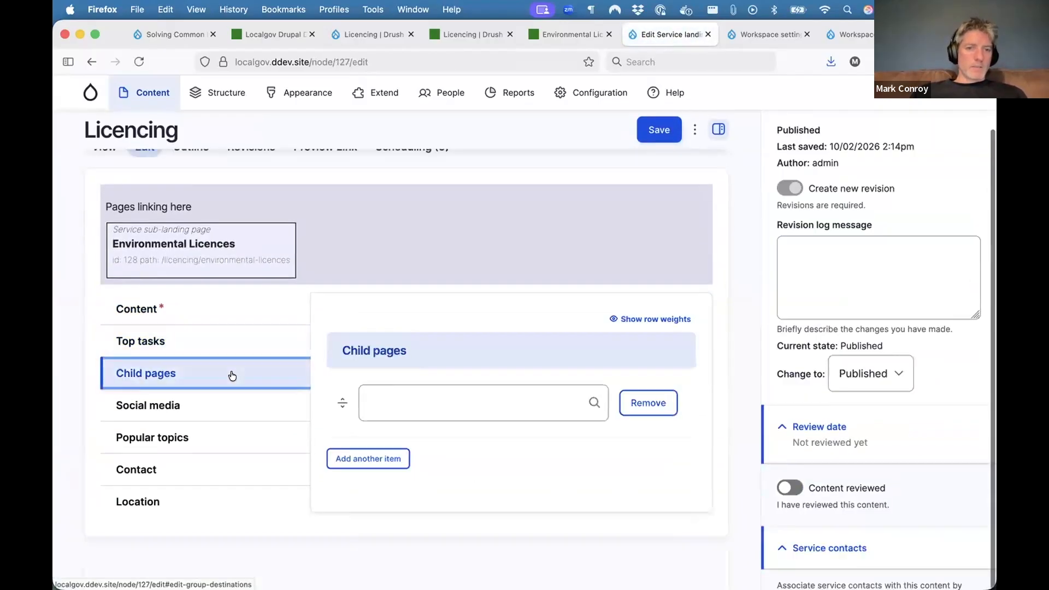
{"action": "left_click_drag", "start_coordinate": [222, 258], "coordinate": [476, 415]}
{"action": "left_click", "coordinate": [653, 157]}
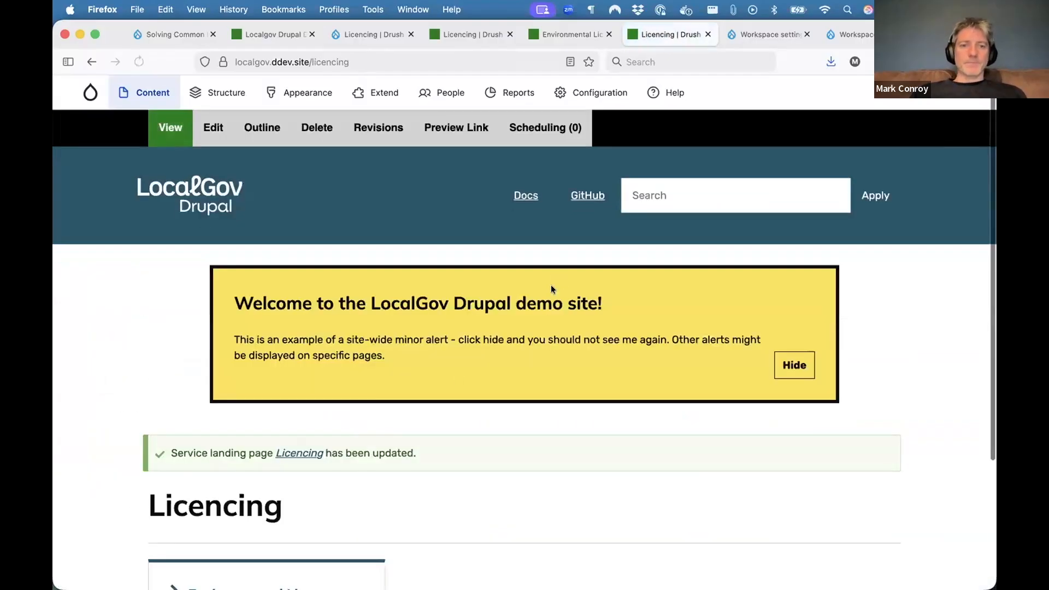
{"action": "scroll", "coordinate": [457, 374], "scroll_direction": "down", "scroll_amount": 2}
{"action": "scroll", "coordinate": [489, 358], "scroll_direction": "down", "scroll_amount": 1}
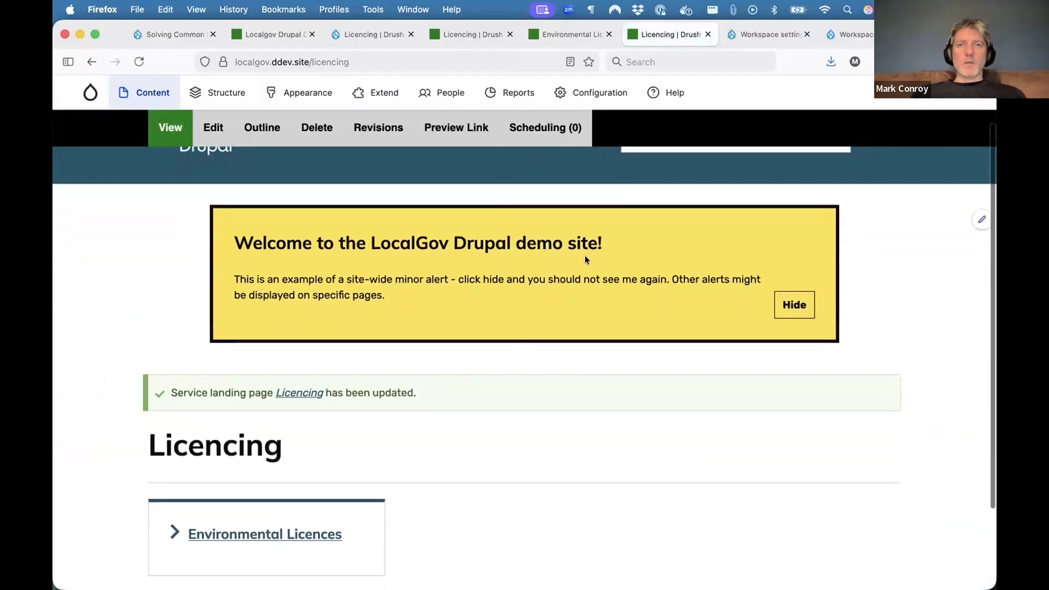
- Reload the Licencing workspace overview and review its 3 content items and 3 URL aliases
{"action": "left_click", "coordinate": [381, 38]}
{"action": "key", "text": "super+r"}
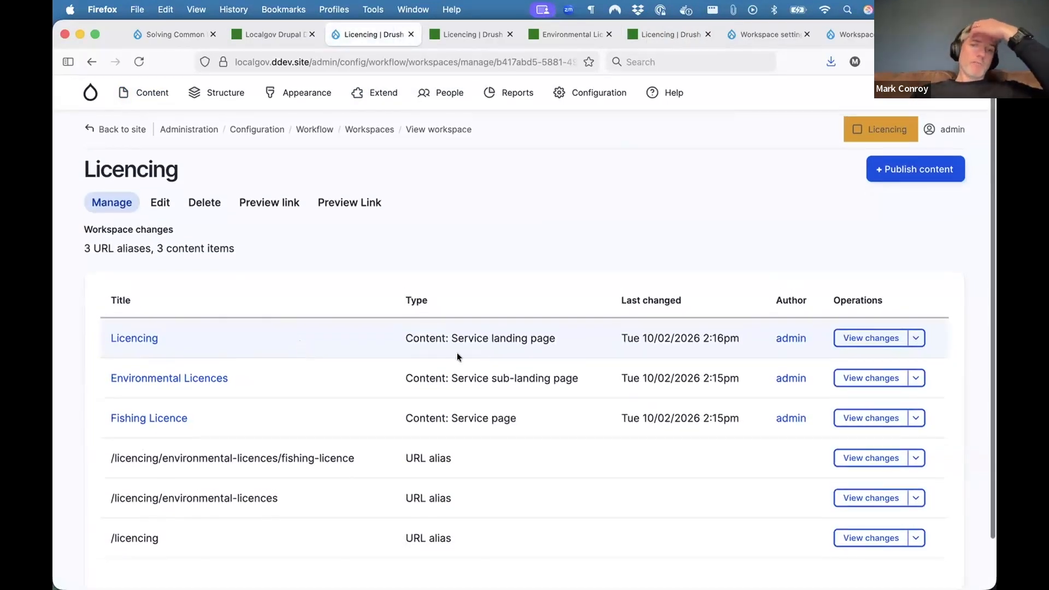
{"action": "left_click_drag", "start_coordinate": [461, 333], "coordinate": [547, 332]}
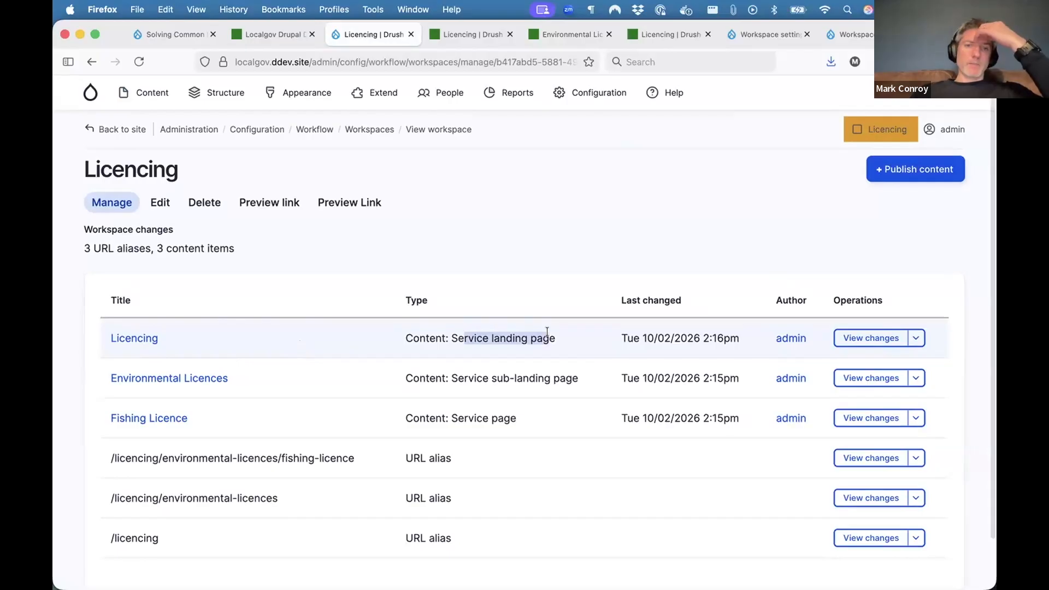
{"action": "left_click", "coordinate": [161, 333]}
{"action": "left_click_drag", "start_coordinate": [450, 378], "coordinate": [539, 381]}
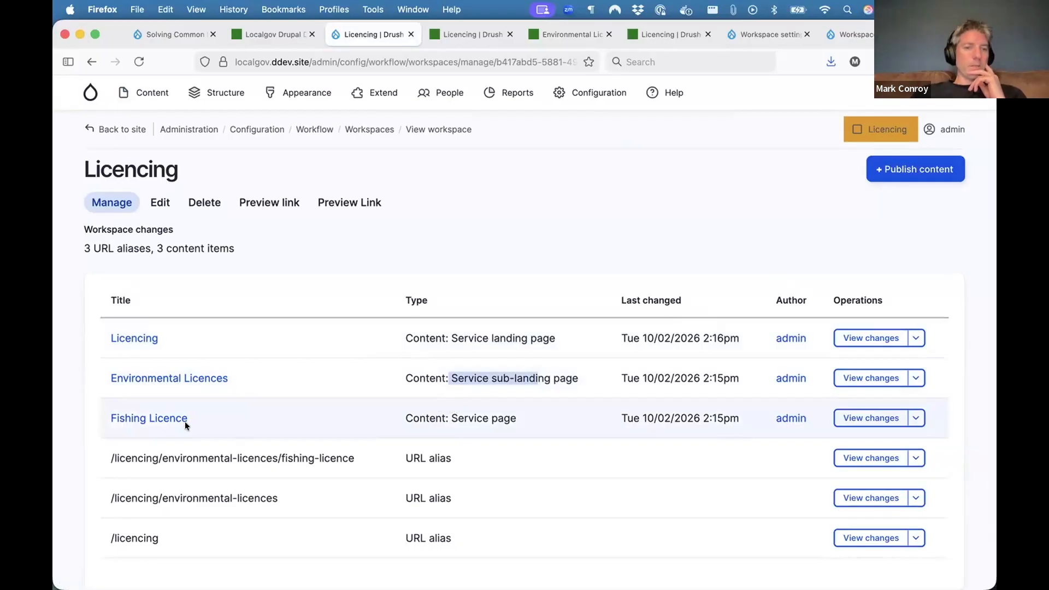
{"action": "scroll", "coordinate": [363, 448], "scroll_direction": "down", "scroll_amount": 1}
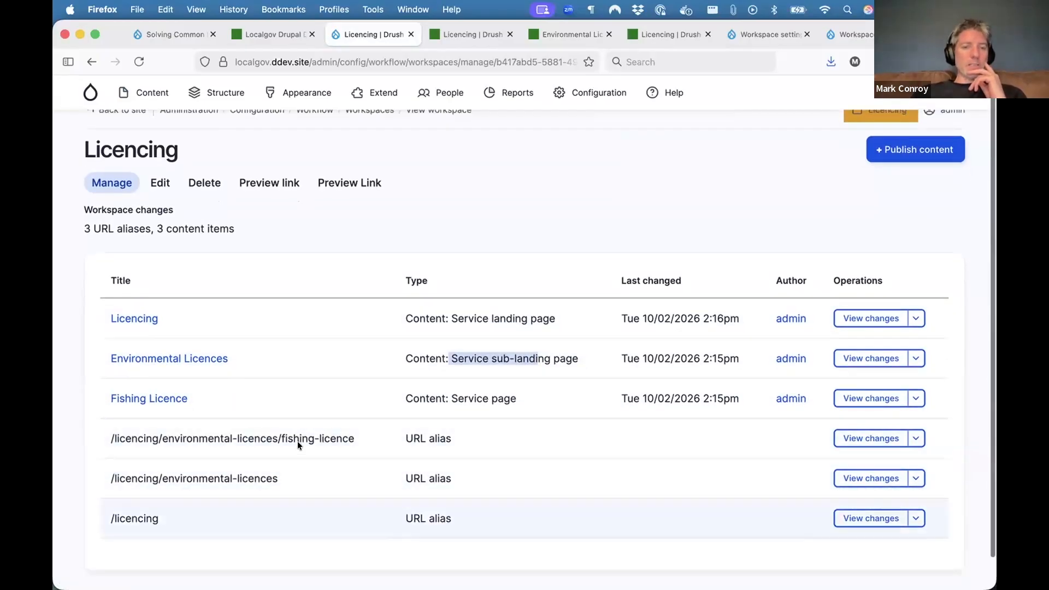
{"action": "scroll", "coordinate": [428, 407], "scroll_direction": "up", "scroll_amount": 1}
{"action": "scroll", "coordinate": [427, 405], "scroll_direction": "down", "scroll_amount": 1}
{"action": "scroll", "coordinate": [427, 407], "scroll_direction": "up", "scroll_amount": 1}
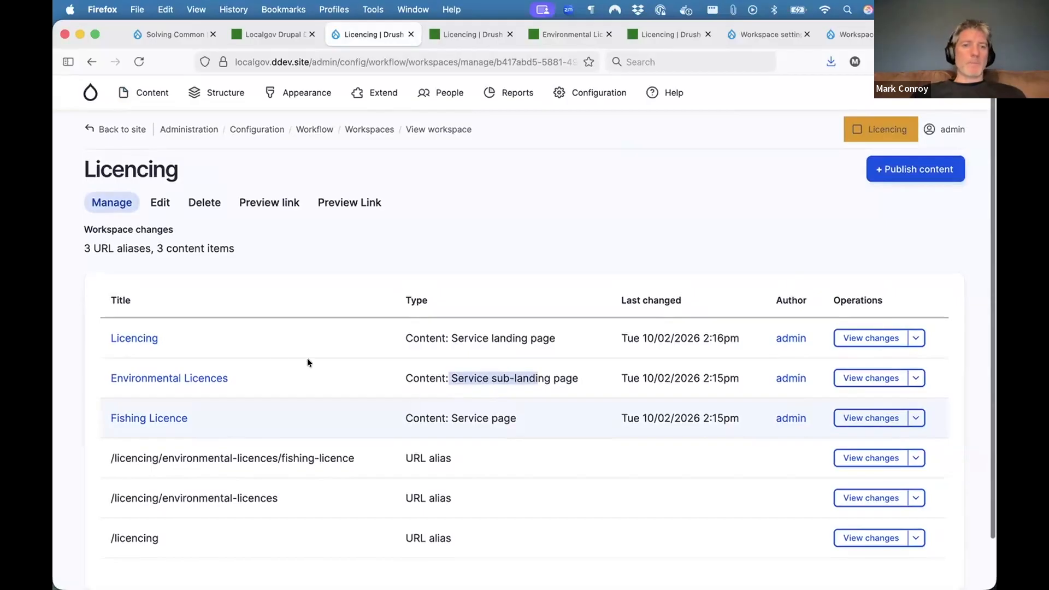
{"action": "left_click", "coordinate": [141, 338]}
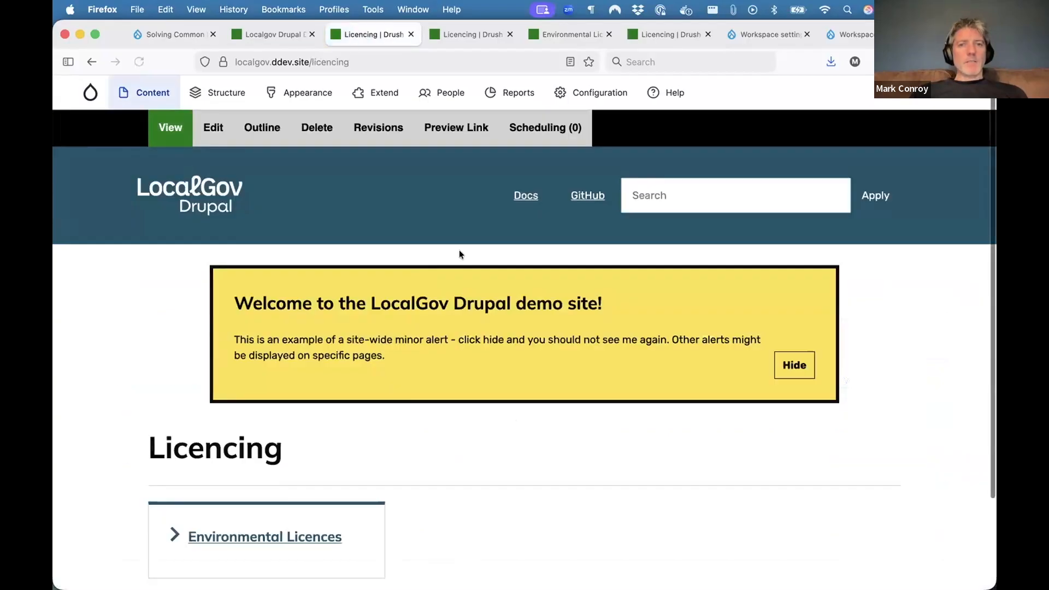
{"action": "scroll", "coordinate": [385, 370], "scroll_direction": "down", "scroll_amount": 1}
{"action": "scroll", "coordinate": [385, 370], "scroll_direction": "up", "scroll_amount": 1}
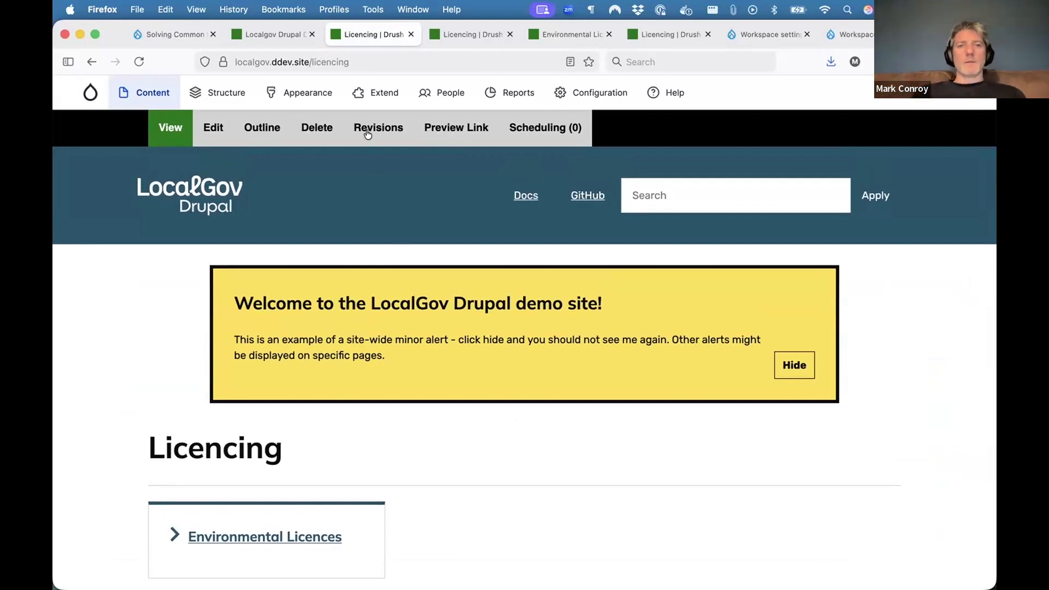
{"action": "left_click", "coordinate": [351, 61]}
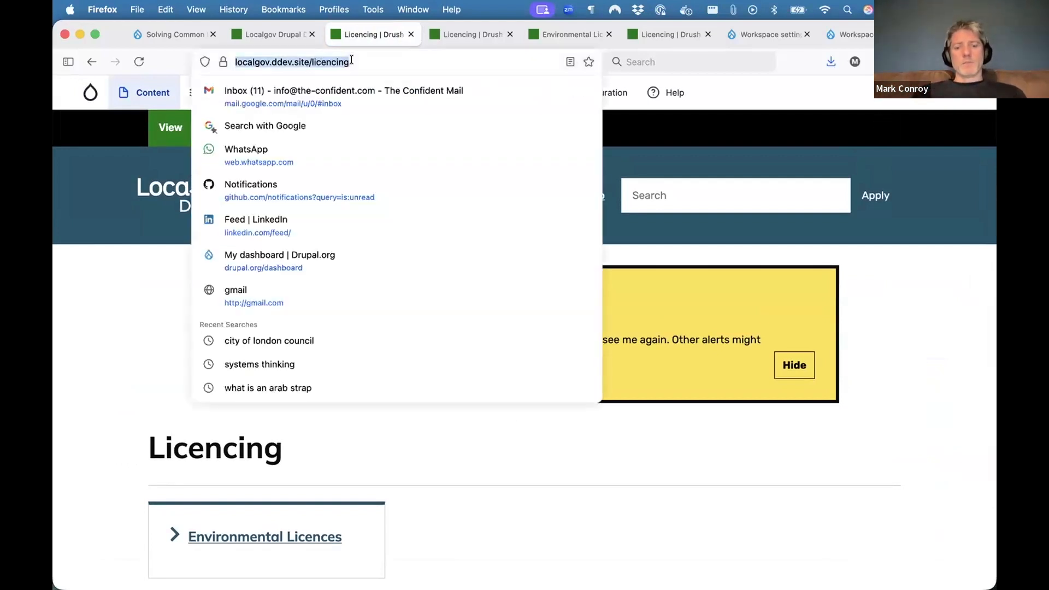
{"action": "left_click", "coordinate": [656, 329]}
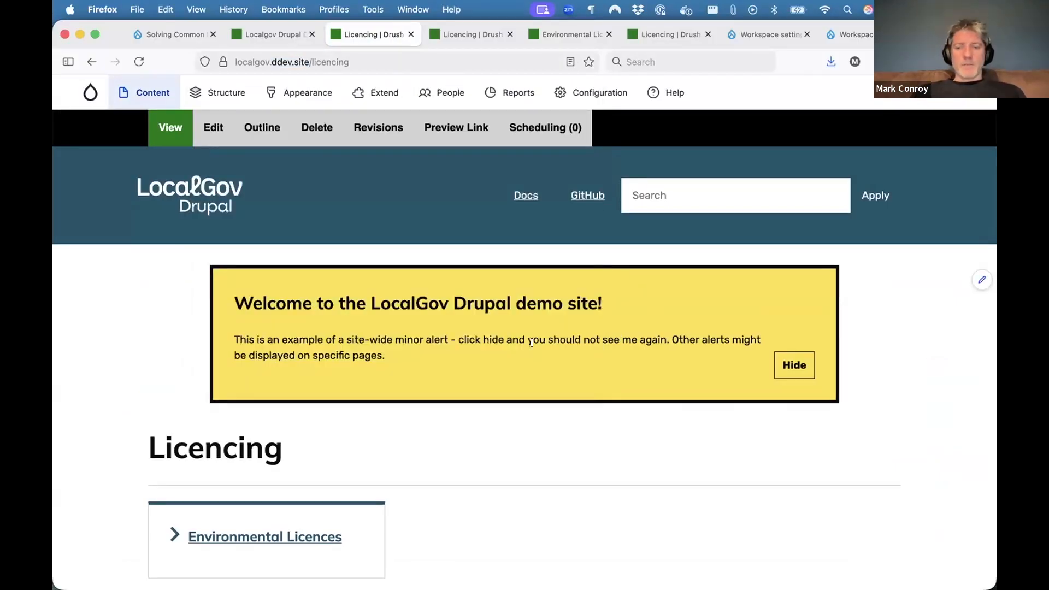
{"action": "key", "text": "super+shift+p"}
{"action": "type", "text": "https://localgov.ddev.site/licencing"}
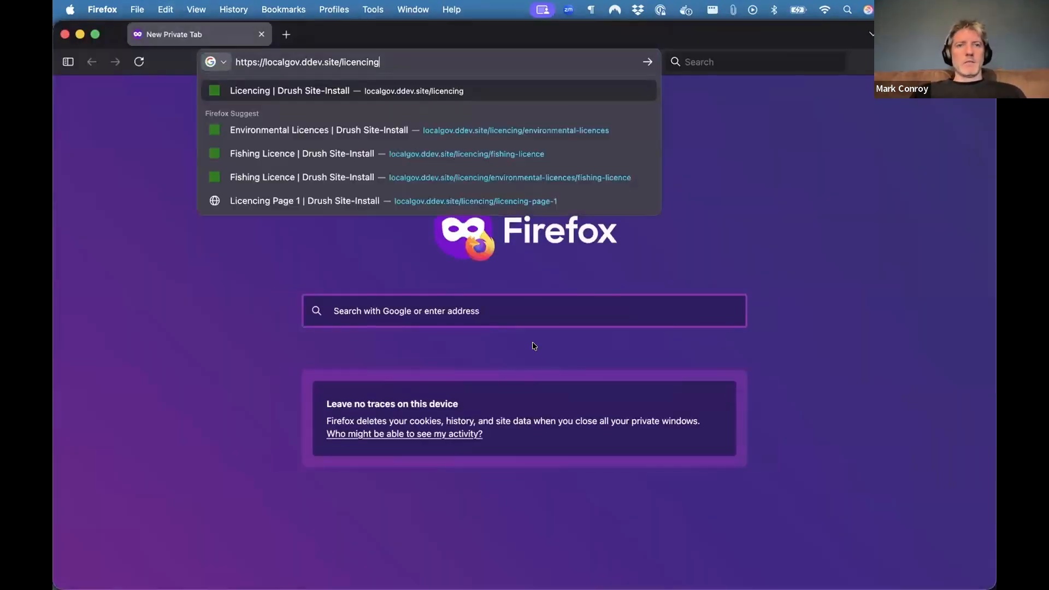
{"action": "key", "text": "Return"}
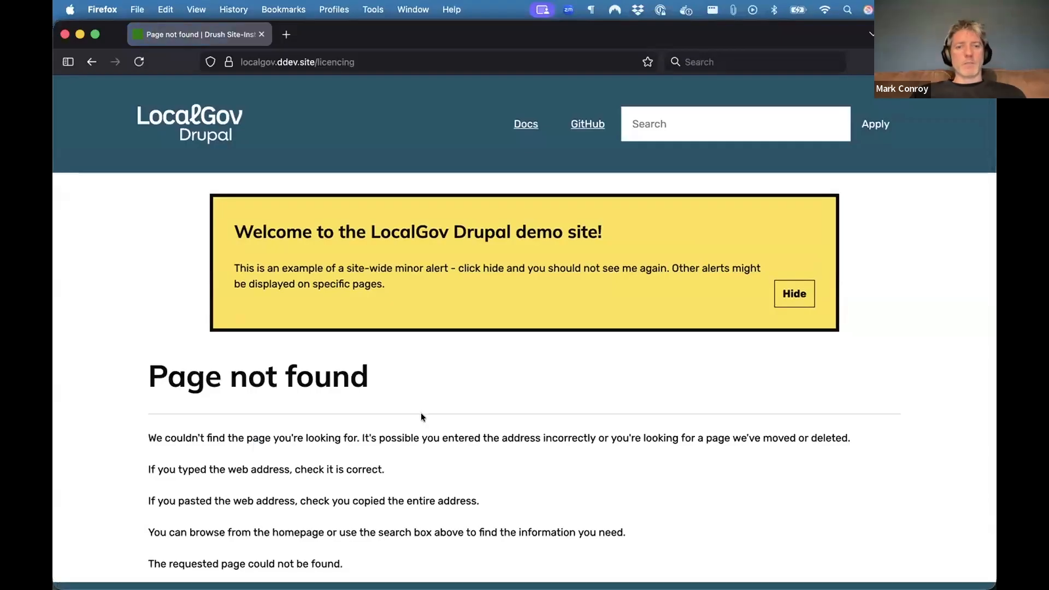
{"action": "scroll", "coordinate": [421, 417], "scroll_direction": "down", "scroll_amount": 2}
{"action": "key", "text": "super+l"}
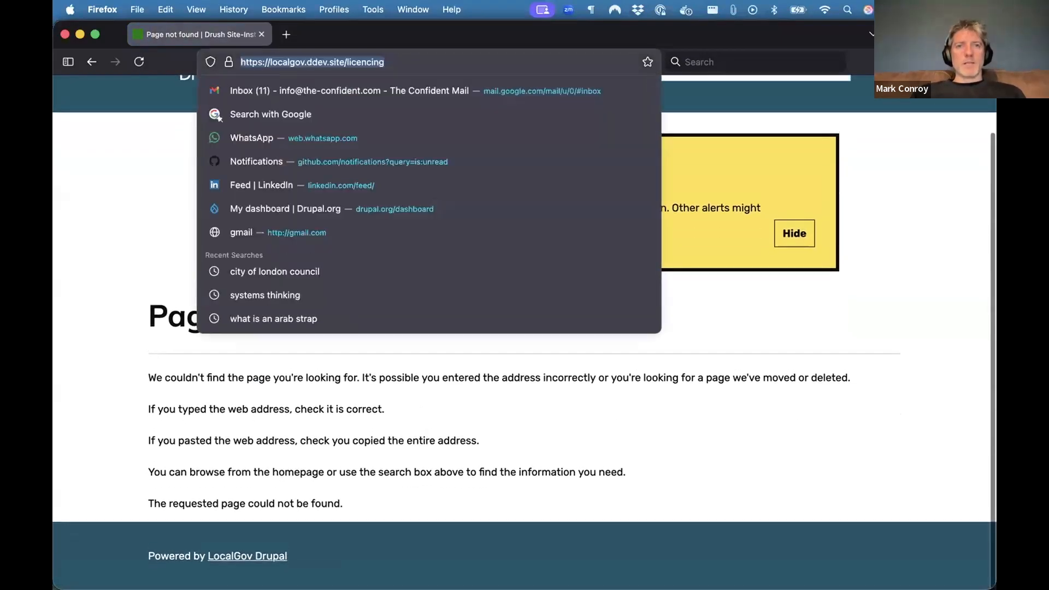
{"action": "type", "text": "/environmental-licences"}
{"action": "key", "text": "Return"}
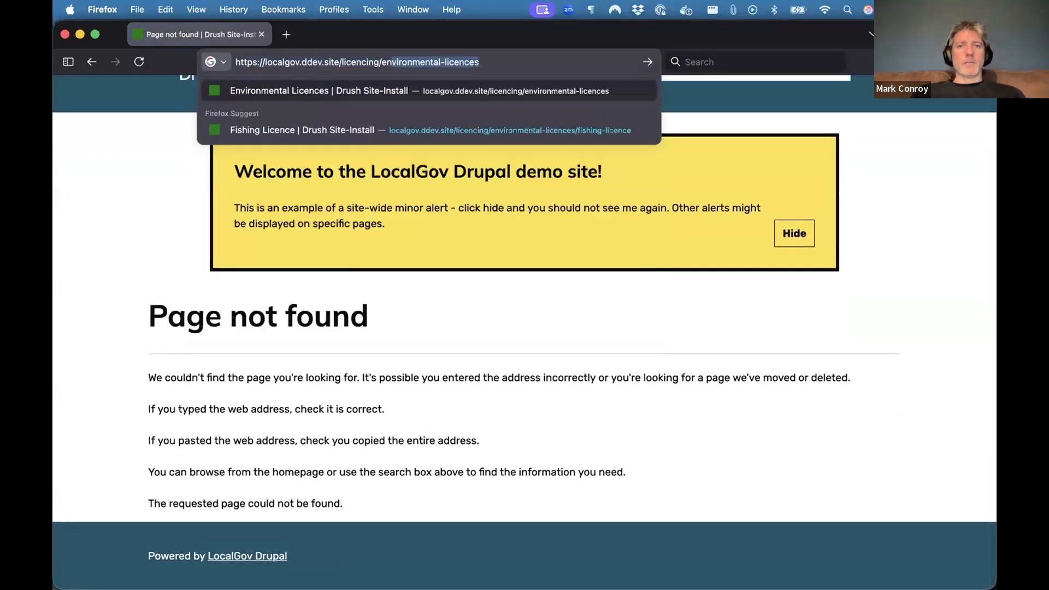
{"action": "key", "text": "super+l"}
{"action": "key", "text": "End"}
{"action": "type", "text": "/f"}
{"action": "key", "text": "Return"}
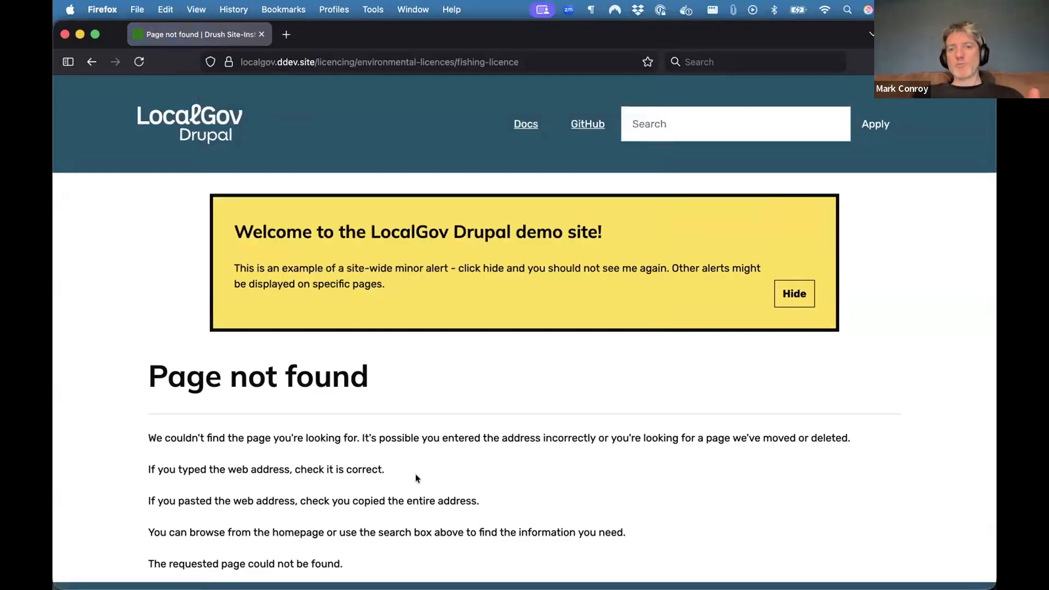
{"action": "scroll", "coordinate": [415, 473], "scroll_direction": "left", "scroll_amount": 5}
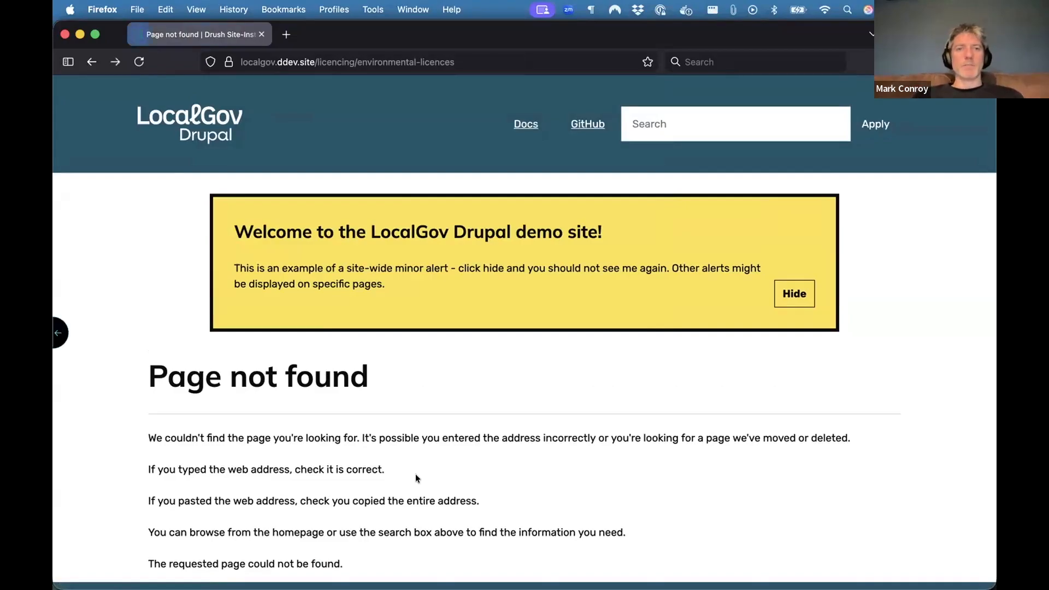
{"action": "scroll", "coordinate": [416, 474], "scroll_direction": "left", "scroll_amount": 5}
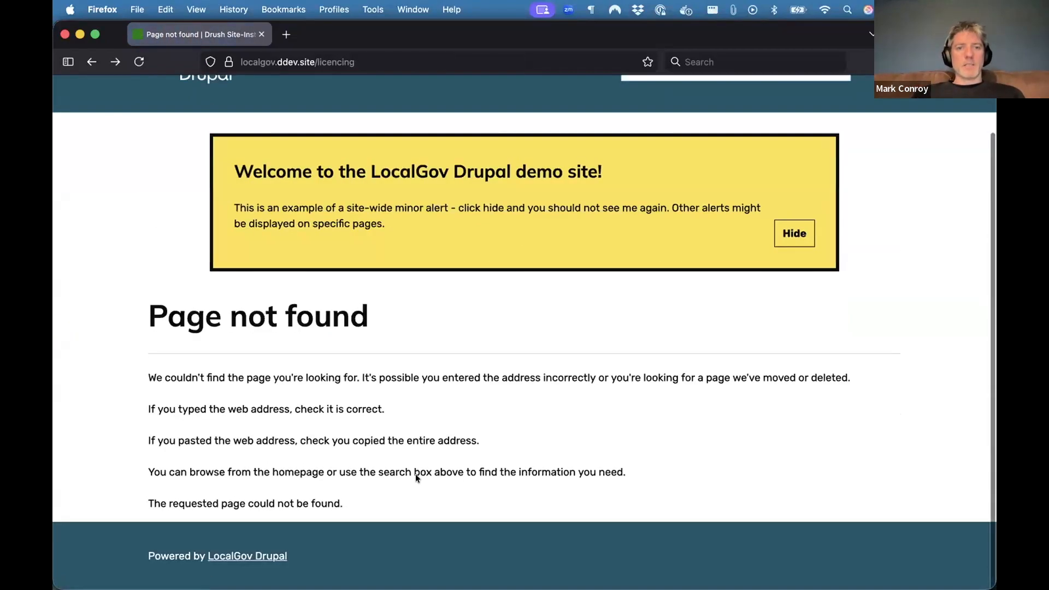
{"action": "key", "text": "ctrl+Down"}
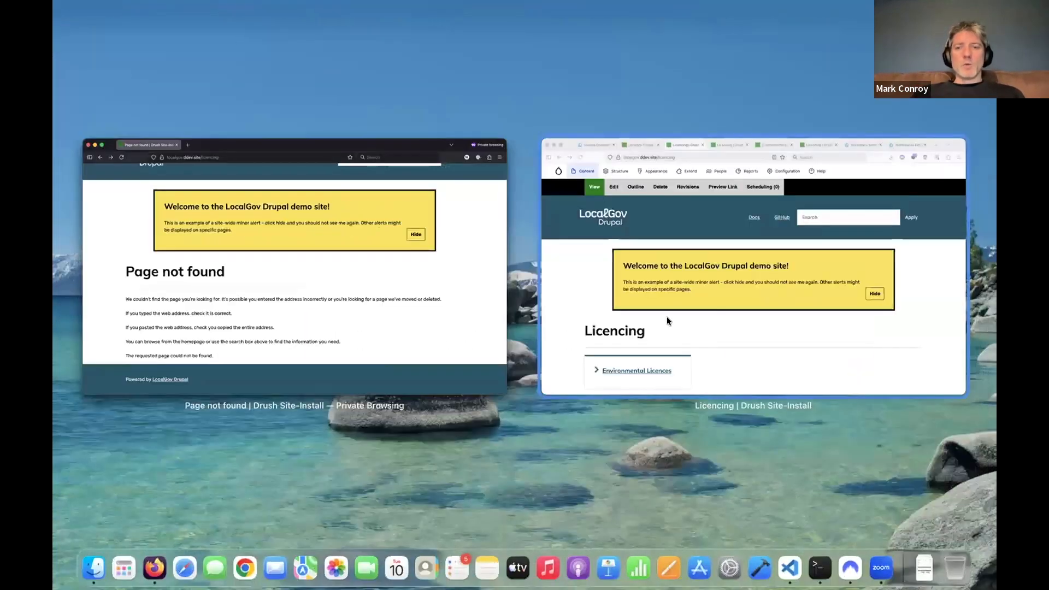
- Close the leftover tabs in the logged-in admin window
{"action": "left_click", "coordinate": [666, 320]}
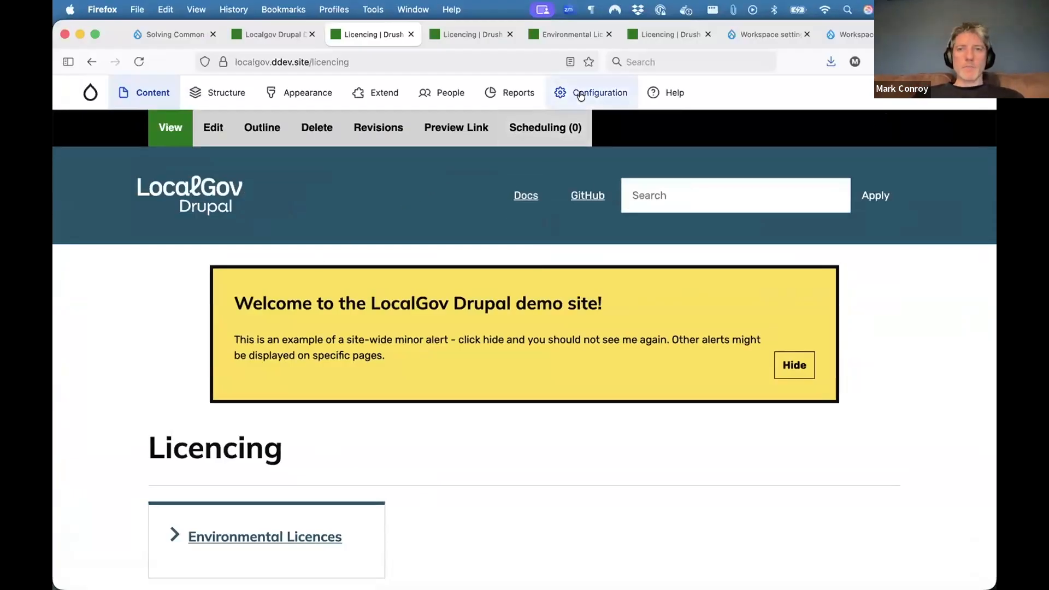
{"action": "left_click", "coordinate": [406, 31]}
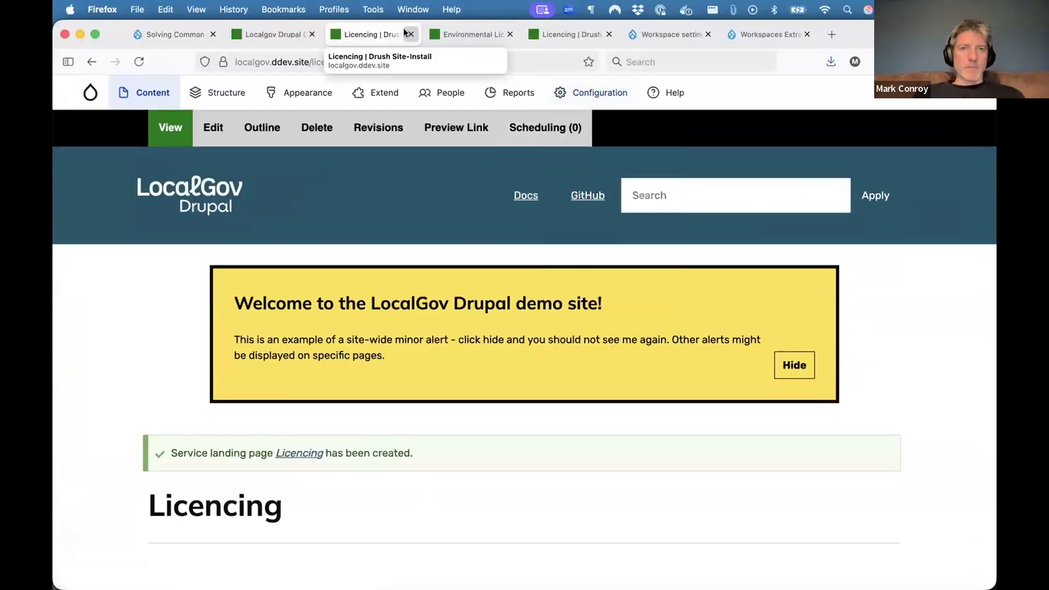
{"action": "left_click", "coordinate": [411, 34]}
{"action": "left_click", "coordinate": [411, 34]}
{"action": "left_click", "coordinate": [411, 34]}
{"action": "left_click", "coordinate": [411, 34]}
{"action": "left_click", "coordinate": [411, 33]}
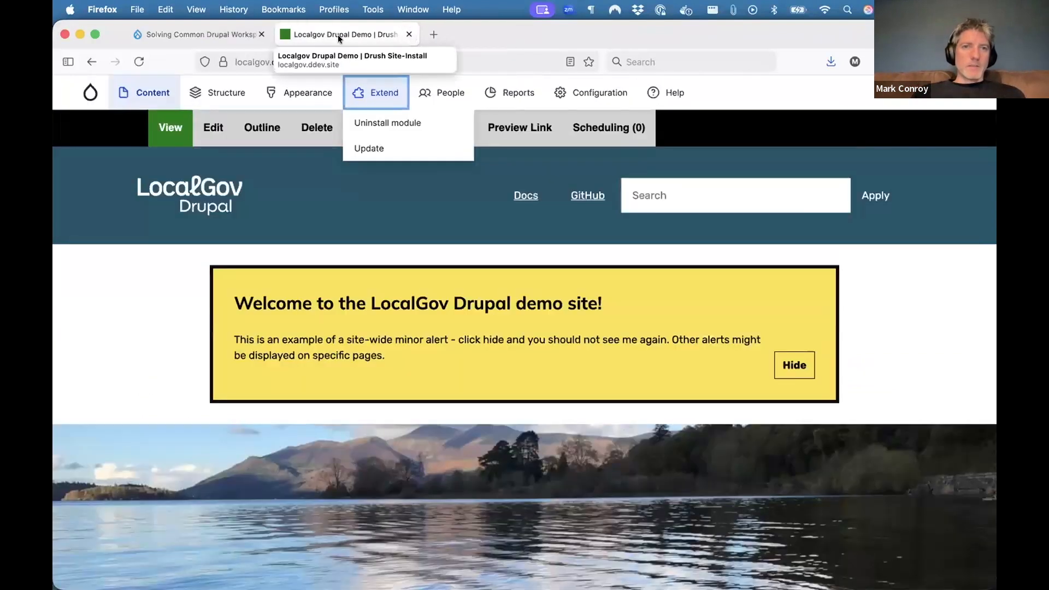
- Open the Licencing workspace's management page from Configuration via Manage workspace
{"action": "left_click", "coordinate": [601, 93]}
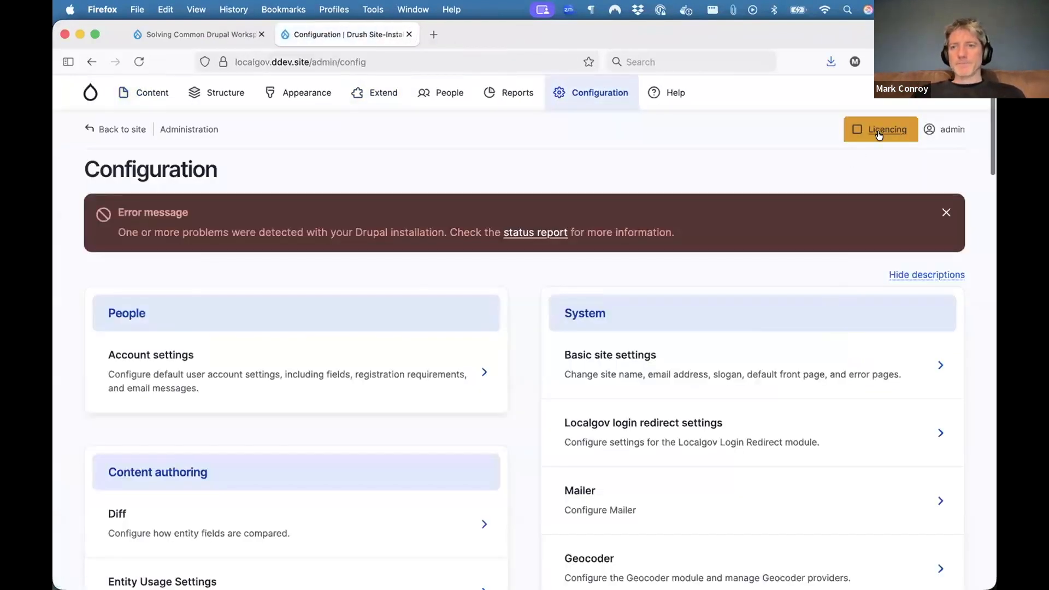
{"action": "left_click", "coordinate": [883, 130]}
{"action": "left_click", "coordinate": [791, 212]}
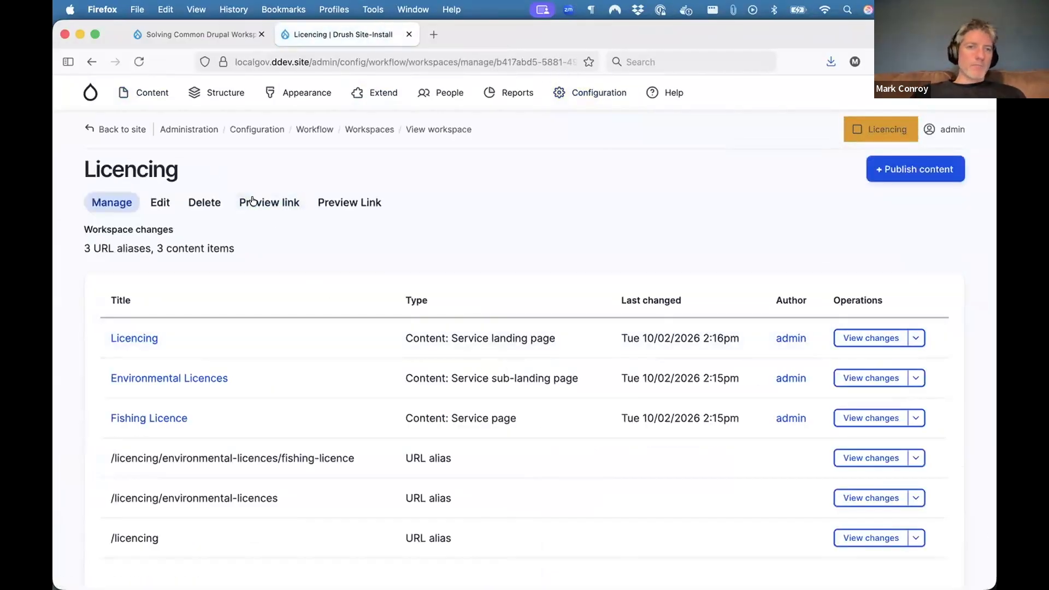
{"action": "left_click", "coordinate": [335, 204]}
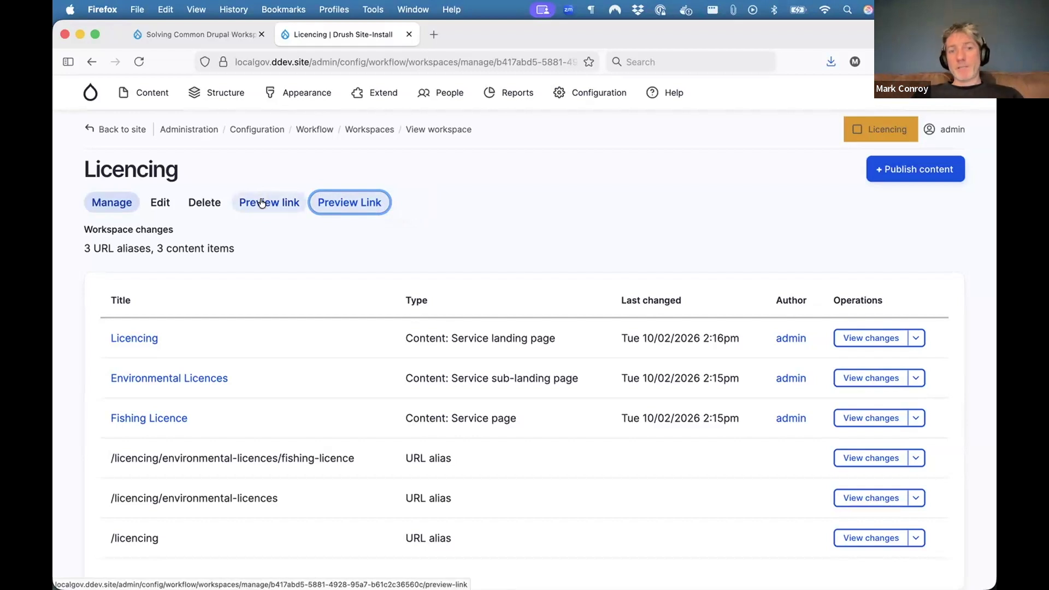
{"action": "left_click", "coordinate": [258, 167]}
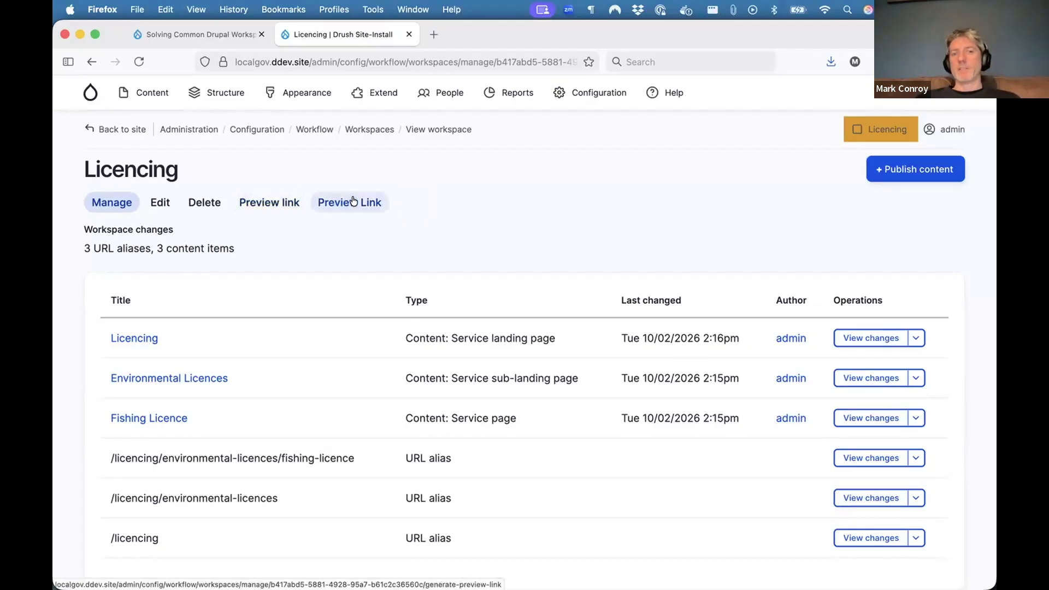
- Generate and copy an 8-hour preview link from the Licencing workspace's Preview link tab
{"action": "left_click", "coordinate": [265, 200]}
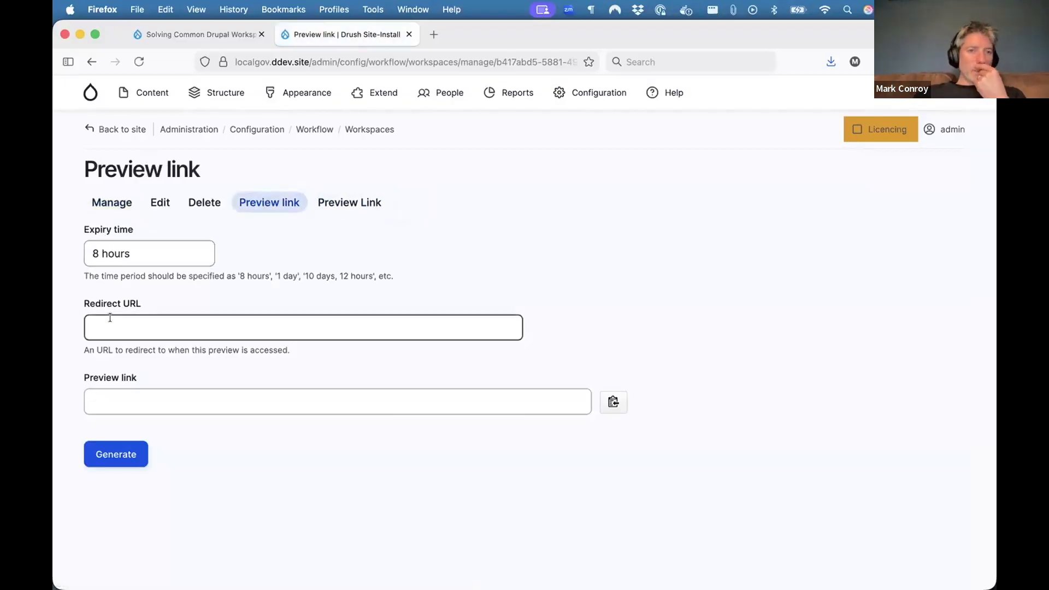
{"action": "left_click", "coordinate": [117, 456]}
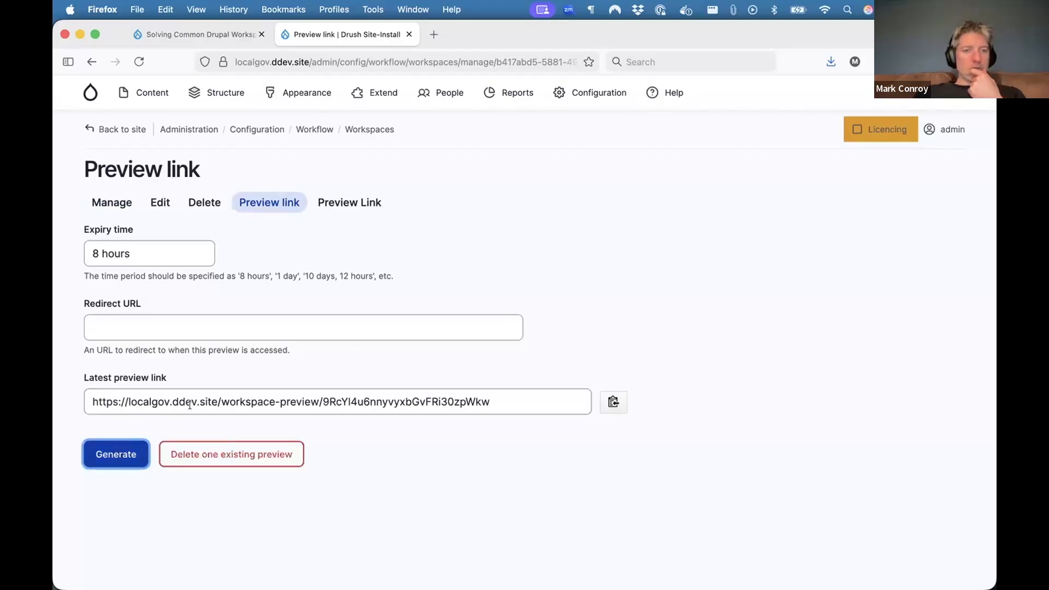
{"action": "left_click", "coordinate": [612, 403]}
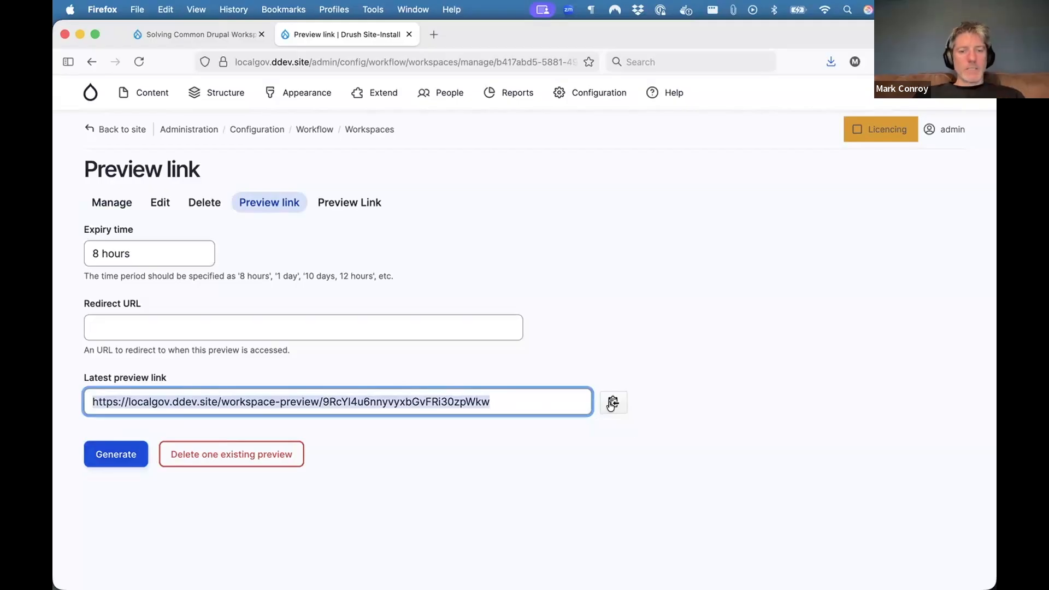
{"action": "key", "text": "ctrl+Down"}
- Load the preview link in a new private tab, then return to the admin window
{"action": "left_click", "coordinate": [688, 331]}
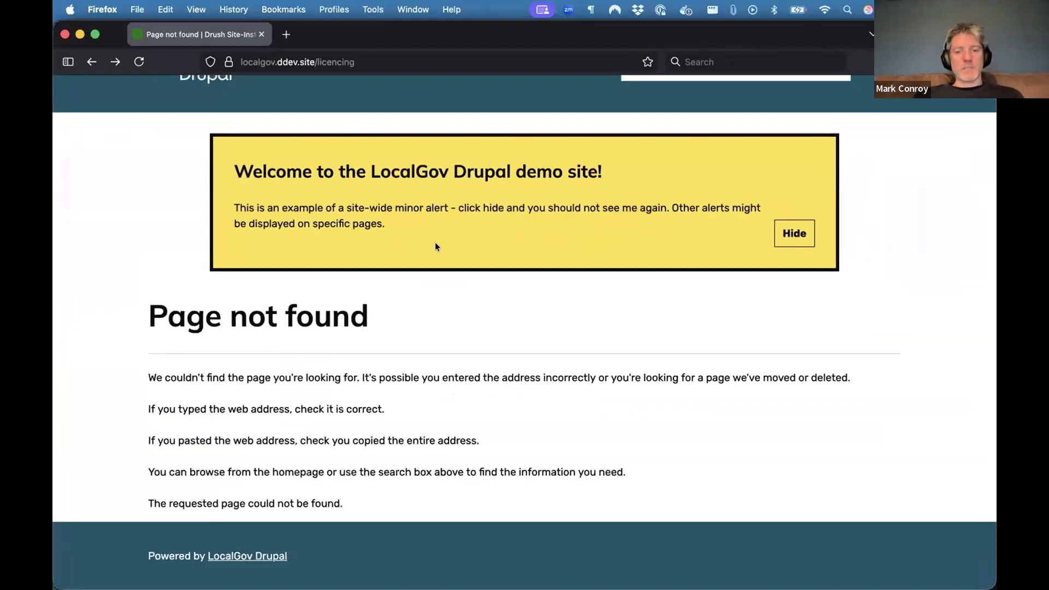
{"action": "key", "text": "super+t"}
{"action": "key", "text": "super+v"}
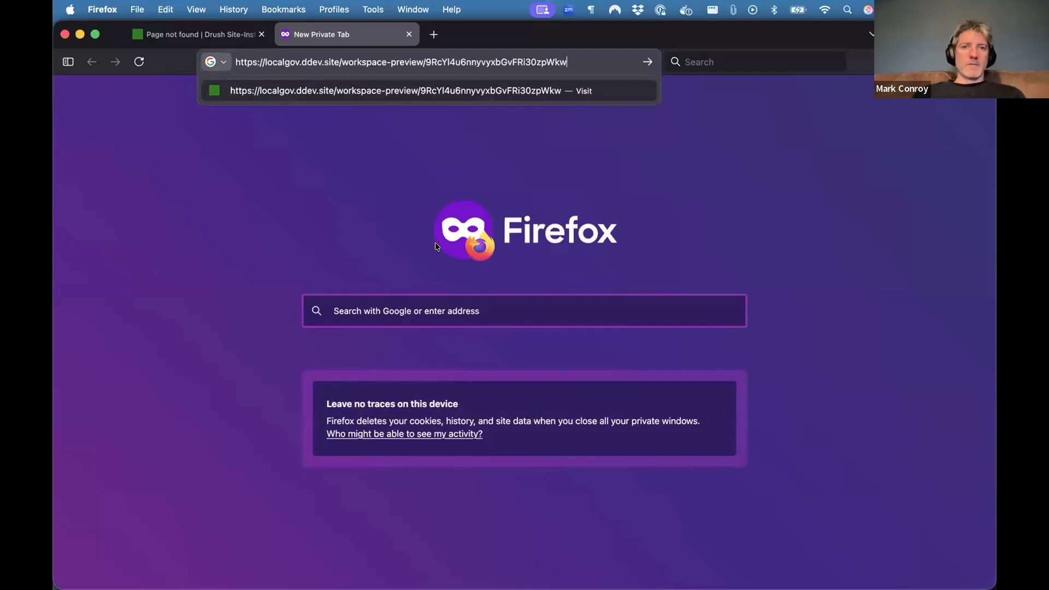
{"action": "key", "text": "Return"}
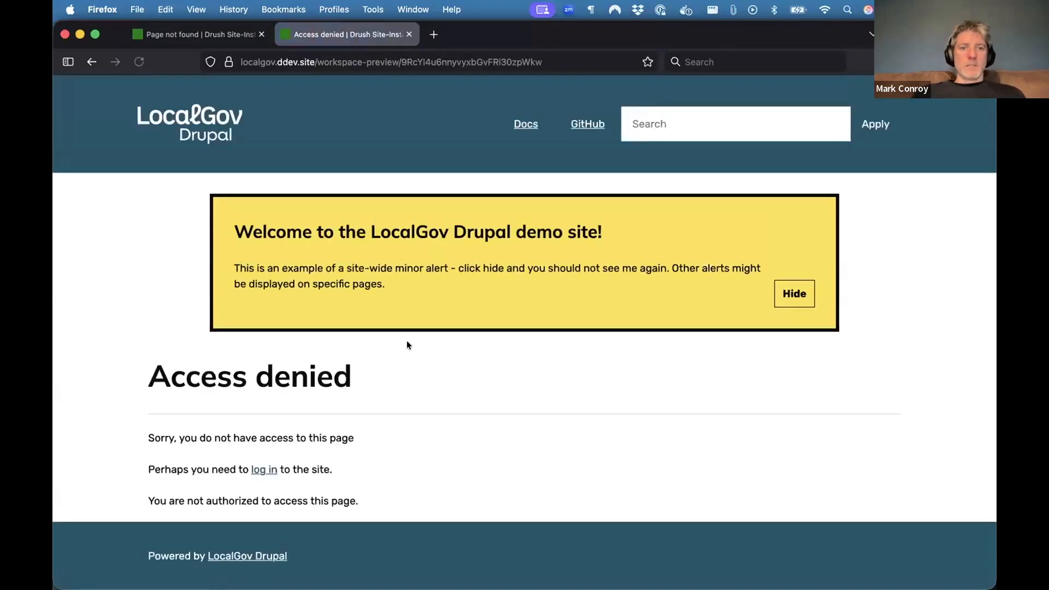
{"action": "key", "text": "ctrl+Down"}
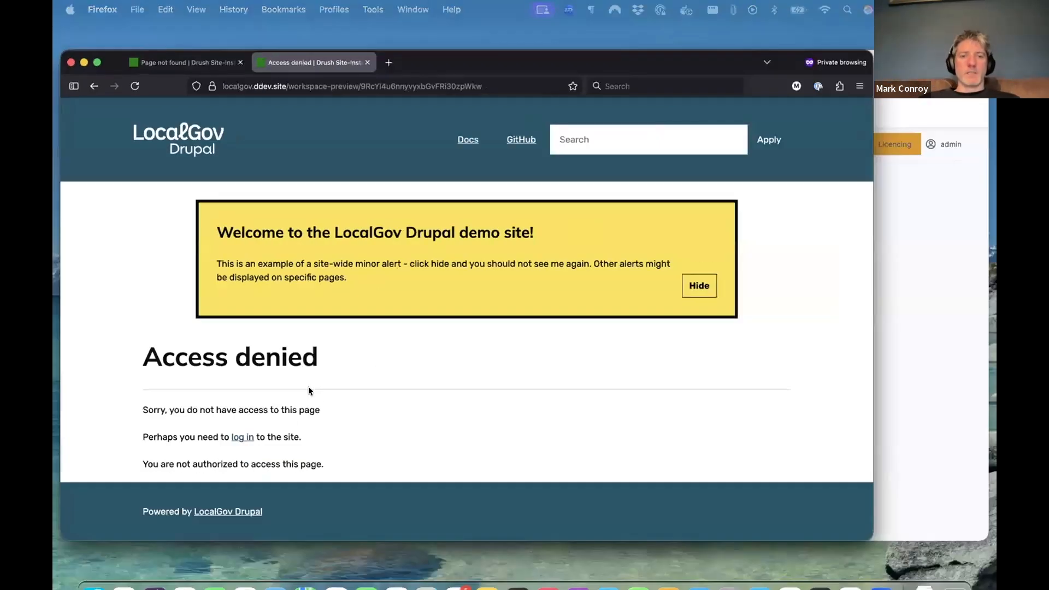
{"action": "left_click", "coordinate": [702, 348]}
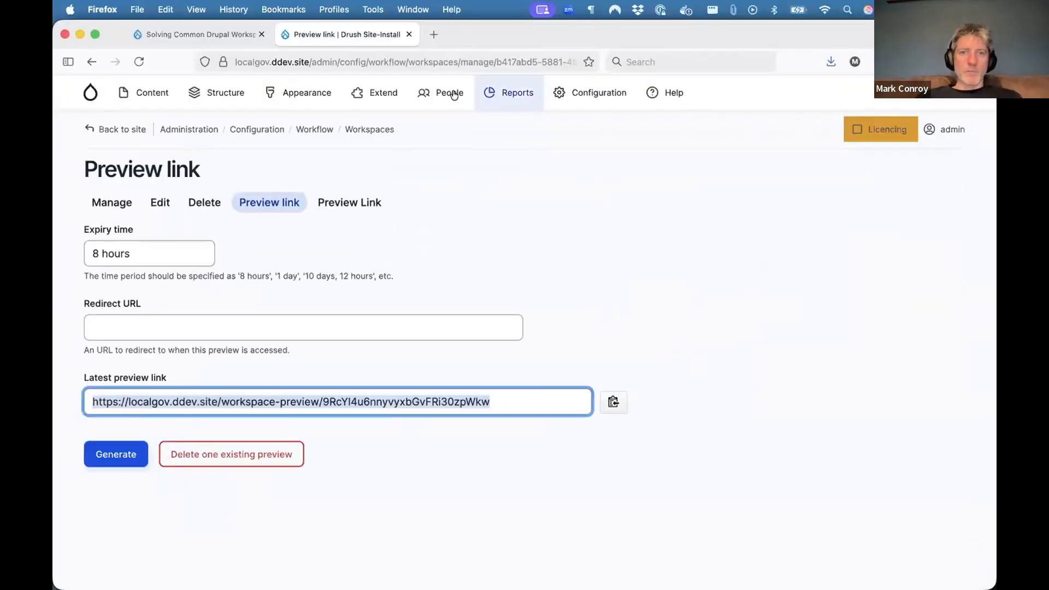
- Open the Permissions page in a new tab and filter it for 'worksp'
{"action": "mouse_move", "coordinate": [442, 92]}
{"action": "left_click", "coordinate": [450, 148], "text": "super"}
{"action": "left_click", "coordinate": [471, 34]}
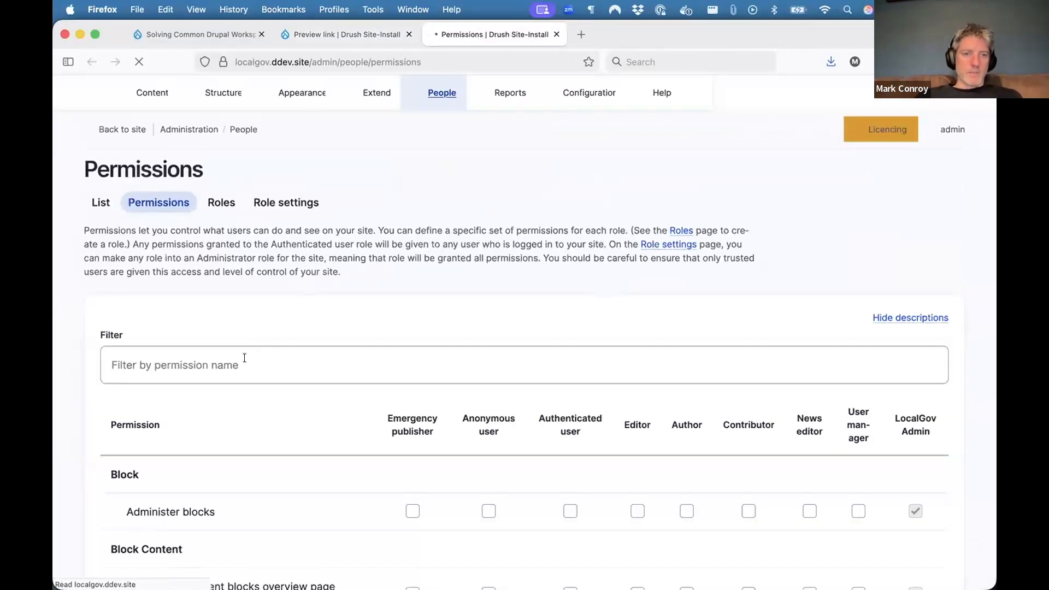
{"action": "left_click", "coordinate": [244, 359]}
{"action": "type", "text": "worksp"}
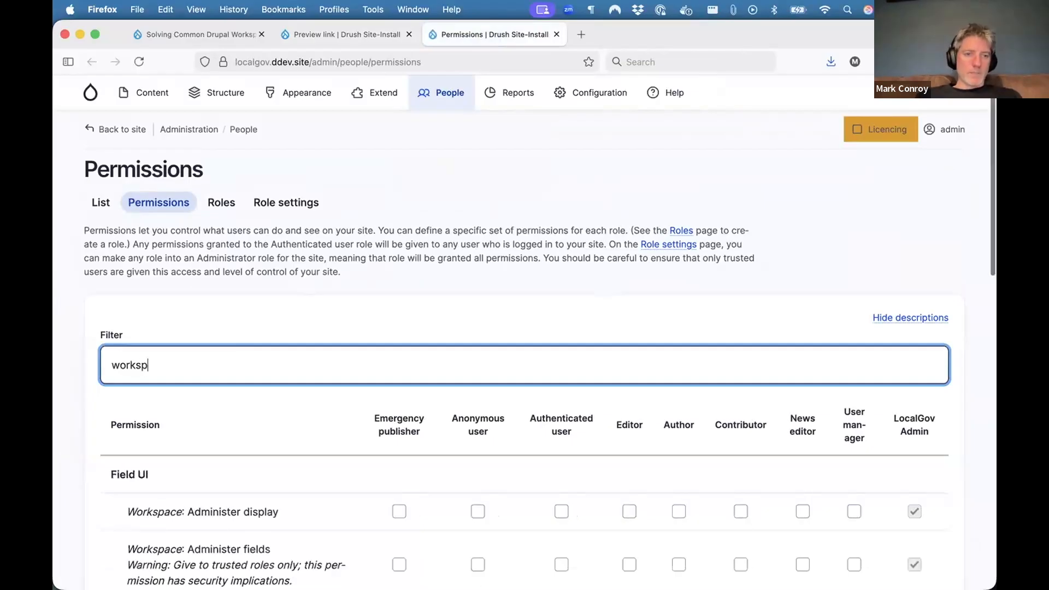
{"action": "scroll", "coordinate": [260, 417], "scroll_direction": "down", "scroll_amount": 5}
{"action": "scroll", "coordinate": [261, 421], "scroll_direction": "down", "scroll_amount": 2}
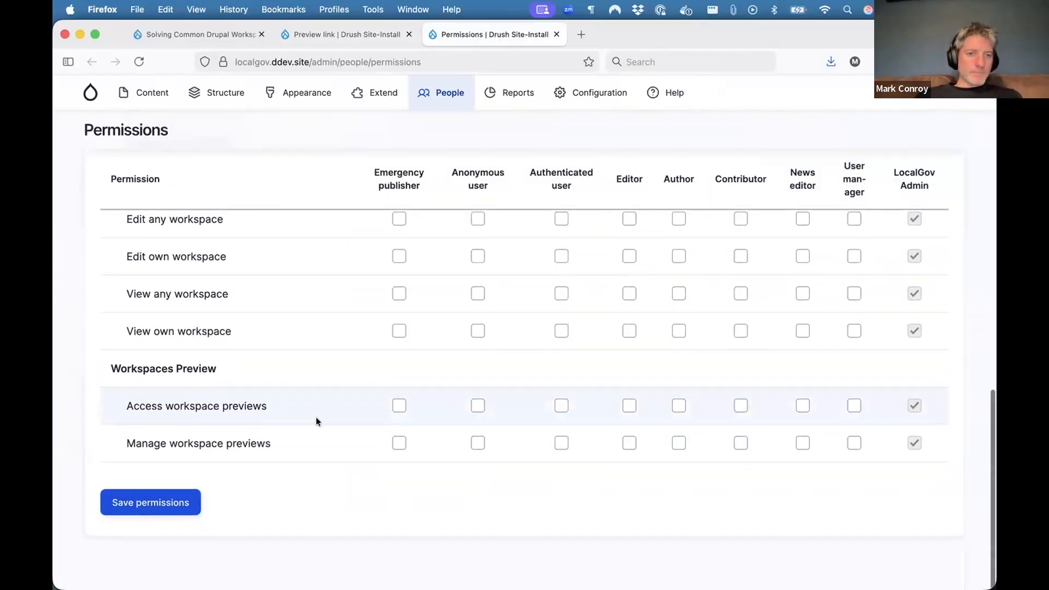
- Grant Anonymous and Authenticated users Access workspace previews, saving and submitting the change in Live
{"action": "left_click", "coordinate": [478, 407]}
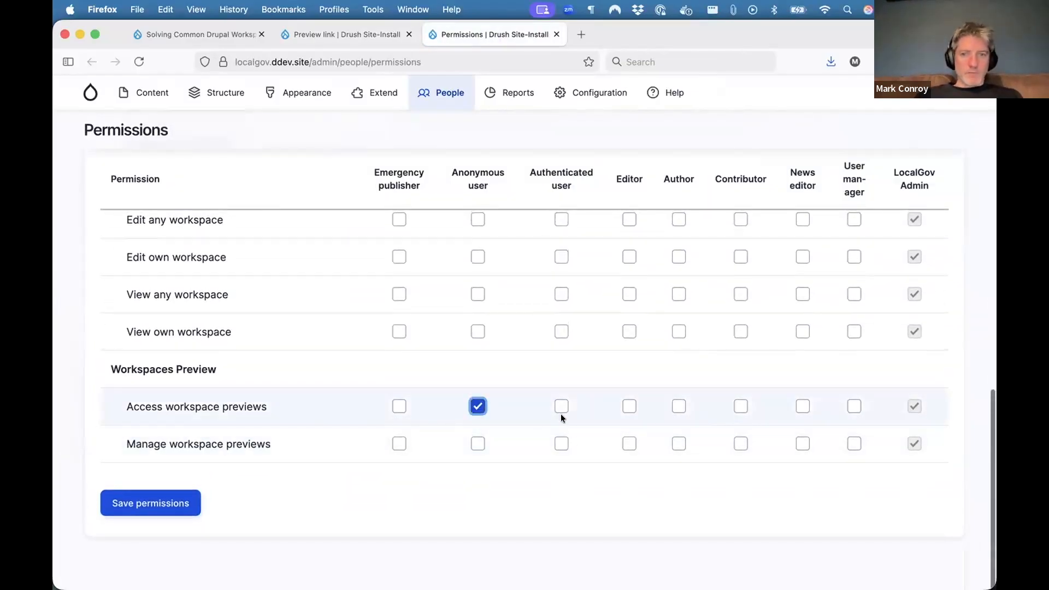
{"action": "left_click", "coordinate": [562, 407]}
{"action": "left_click", "coordinate": [174, 500]}
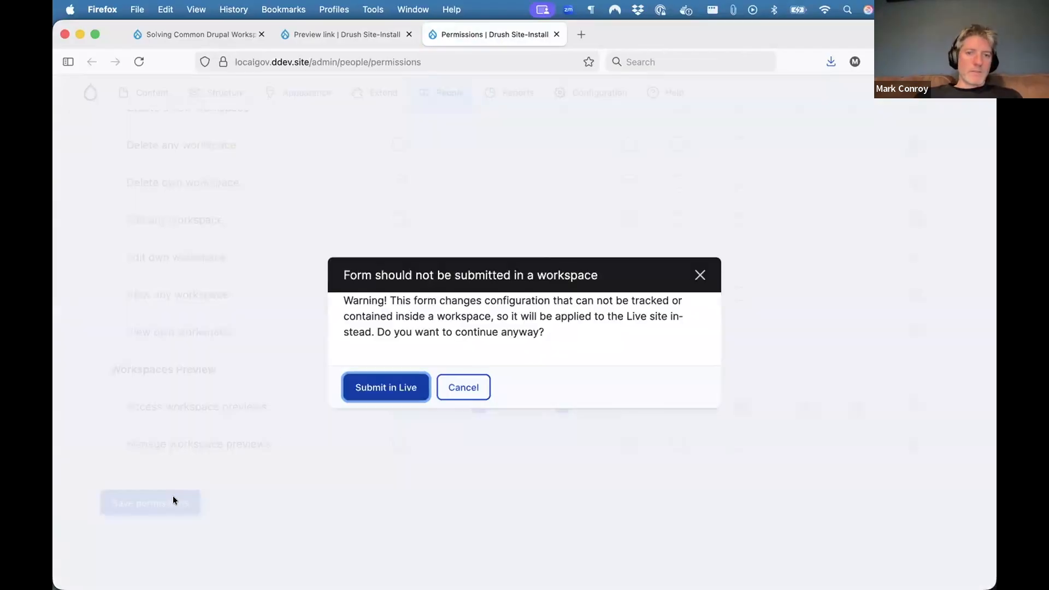
{"action": "left_click", "coordinate": [390, 387]}
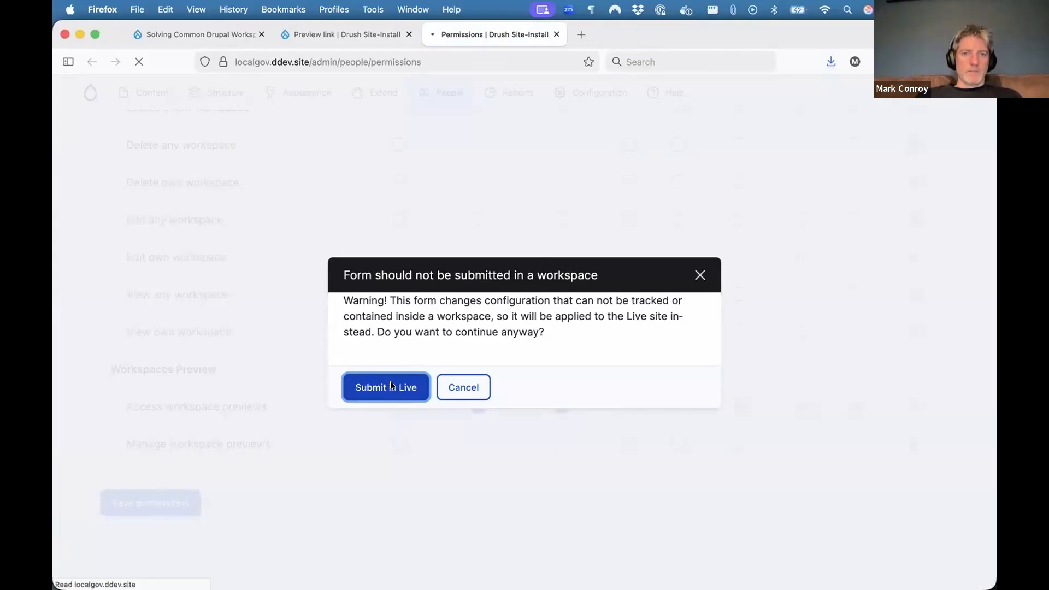
{"action": "key", "text": "ctrl+Down"}
{"action": "left_click", "coordinate": [633, 340]}
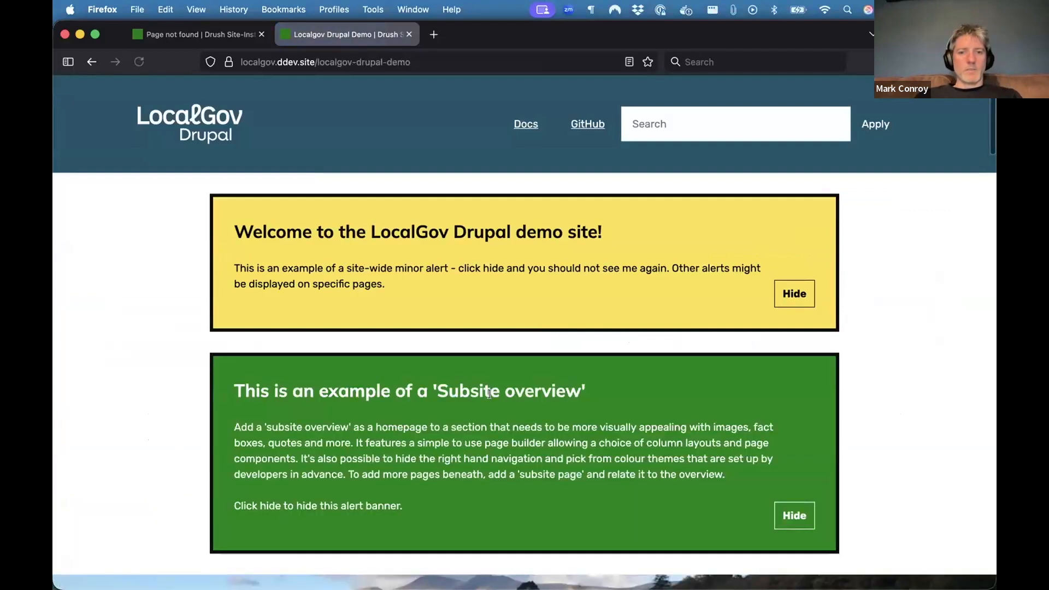
- In the private window, reload Licencing and go through Environmental Licences to the Fishing Licence page
{"action": "scroll", "coordinate": [489, 394], "scroll_direction": "down", "scroll_amount": 10}
{"action": "key", "text": "super+w"}
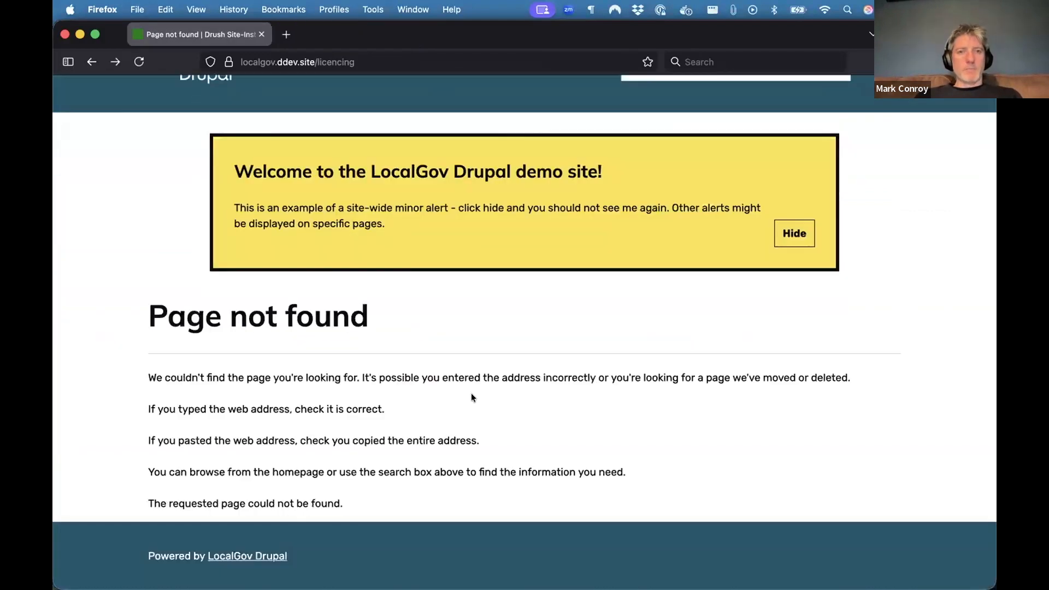
{"action": "key", "text": "super+r"}
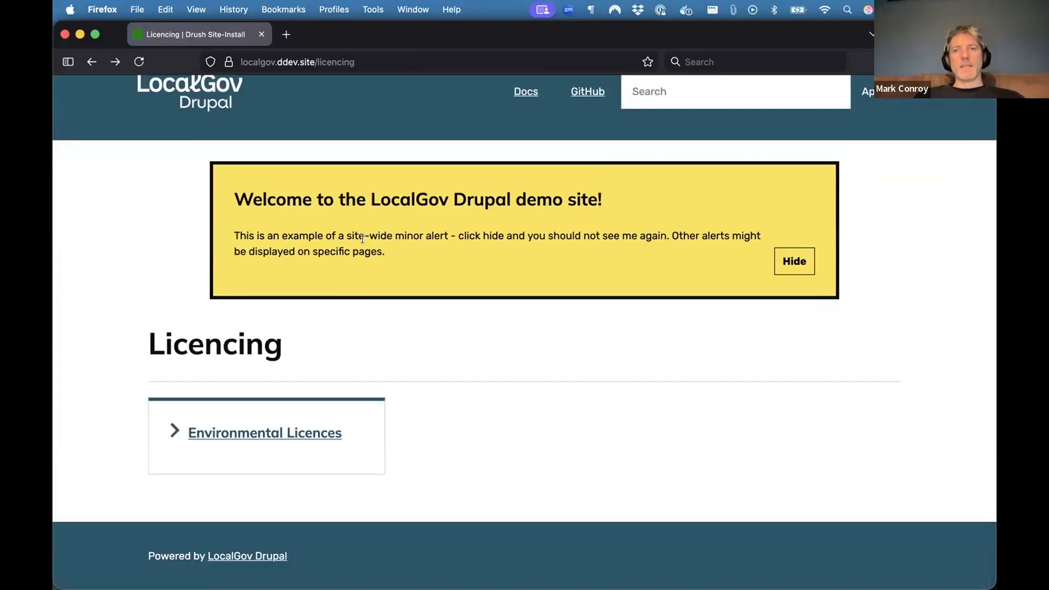
{"action": "scroll", "coordinate": [362, 239], "scroll_direction": "up", "scroll_amount": 2}
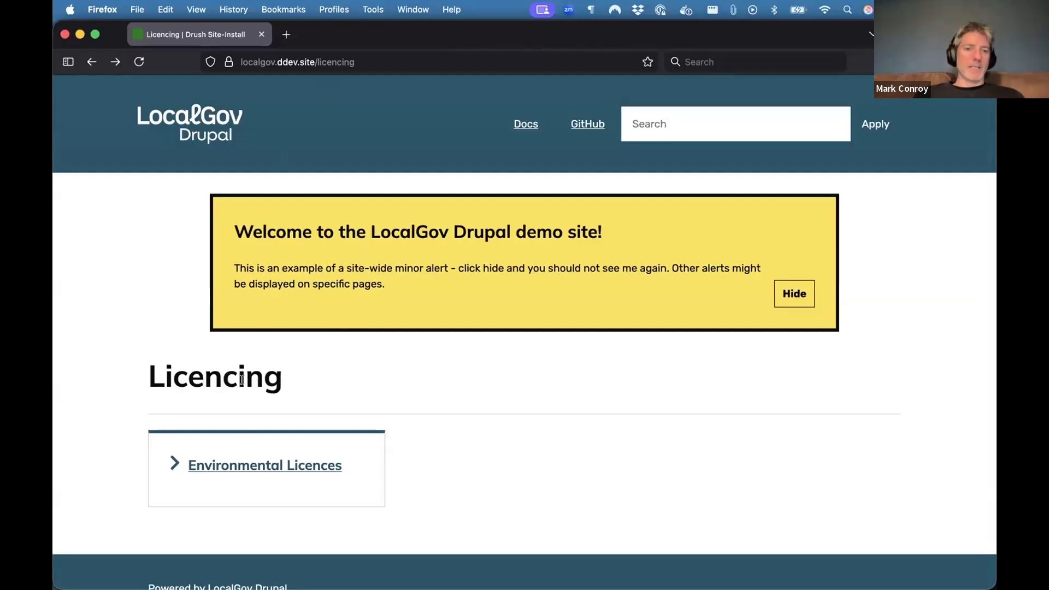
{"action": "left_click", "coordinate": [252, 465]}
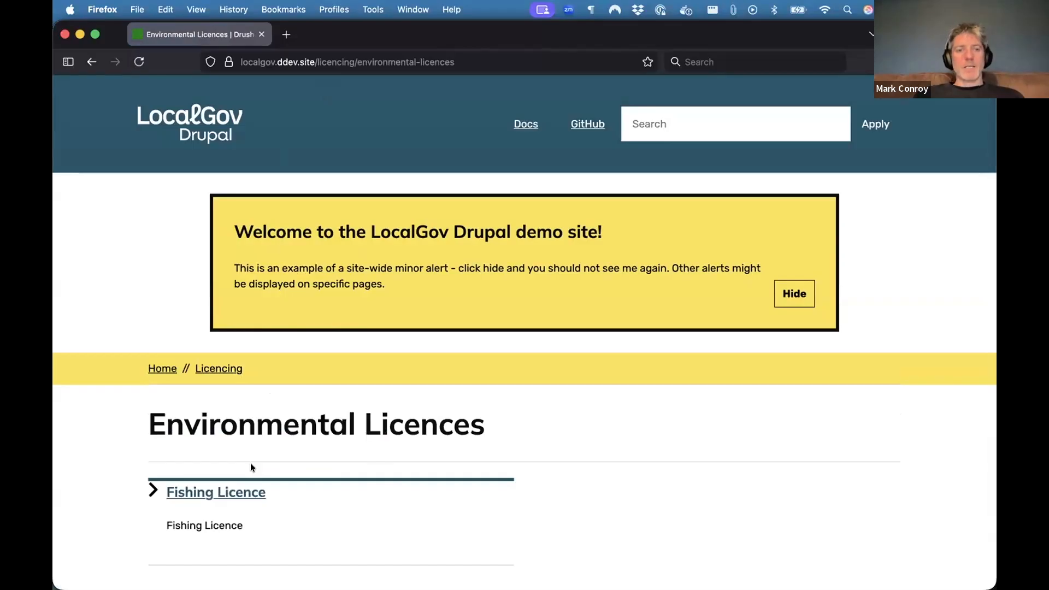
{"action": "left_click", "coordinate": [235, 492]}
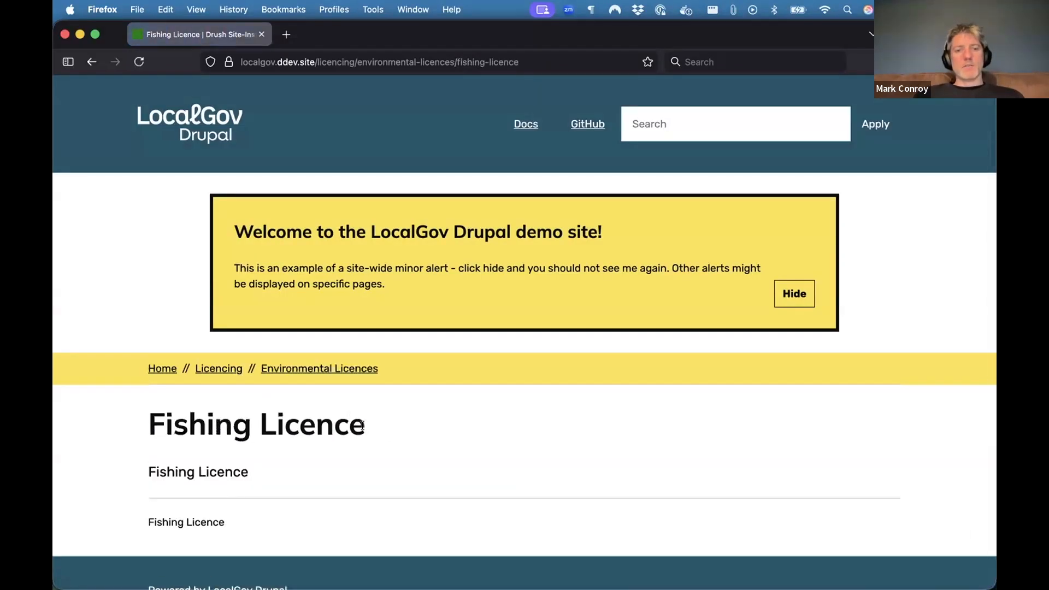
{"action": "scroll", "coordinate": [384, 303], "scroll_direction": "down", "scroll_amount": 1}
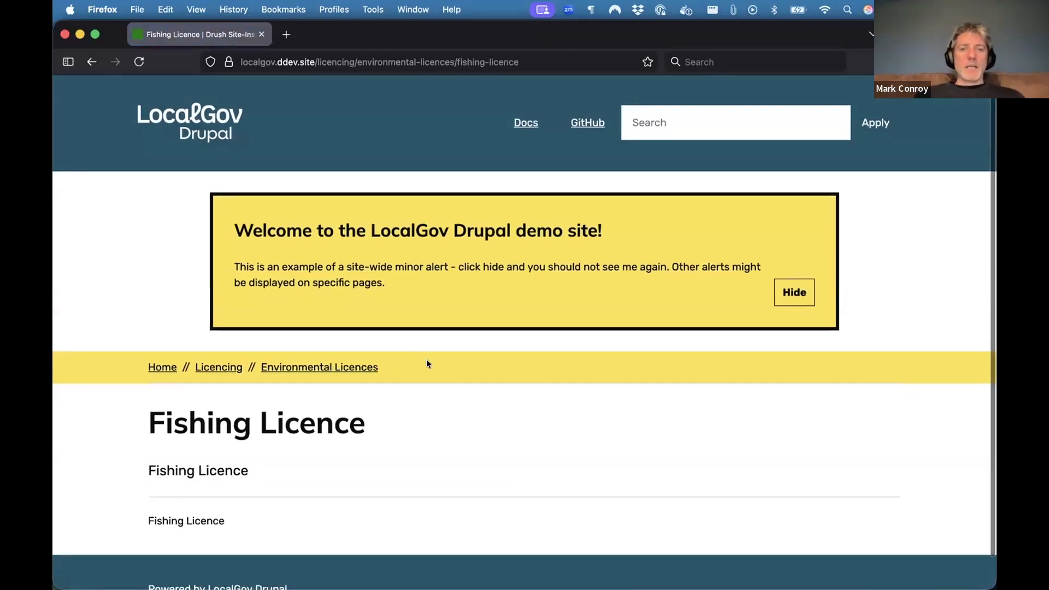
- Delete the wse_preview cookie from the Developer Tools Storage tab, then close the private window
{"action": "right_click", "coordinate": [434, 340]}
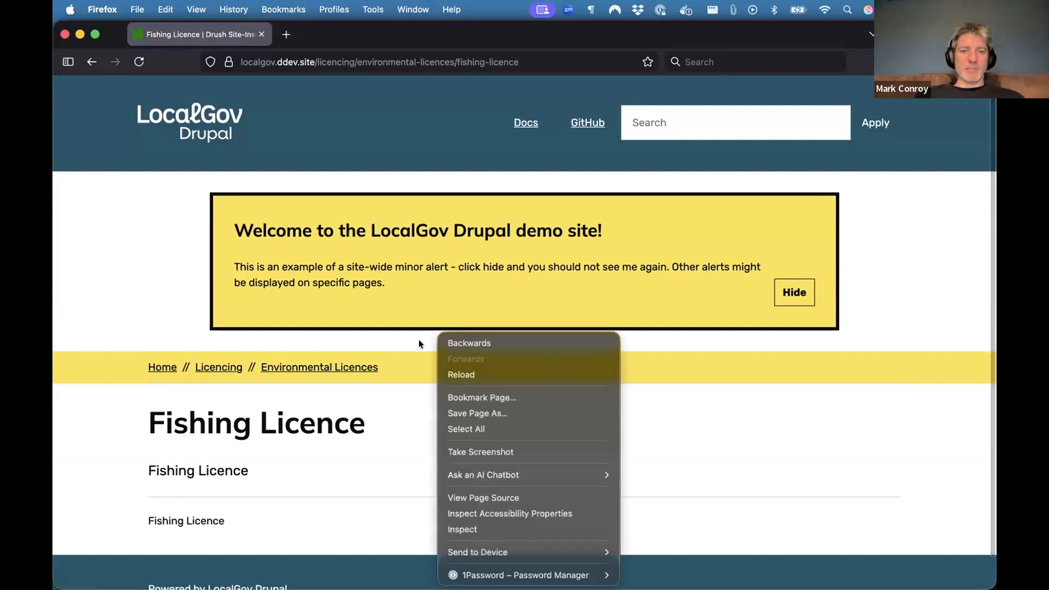
{"action": "left_click", "coordinate": [485, 525]}
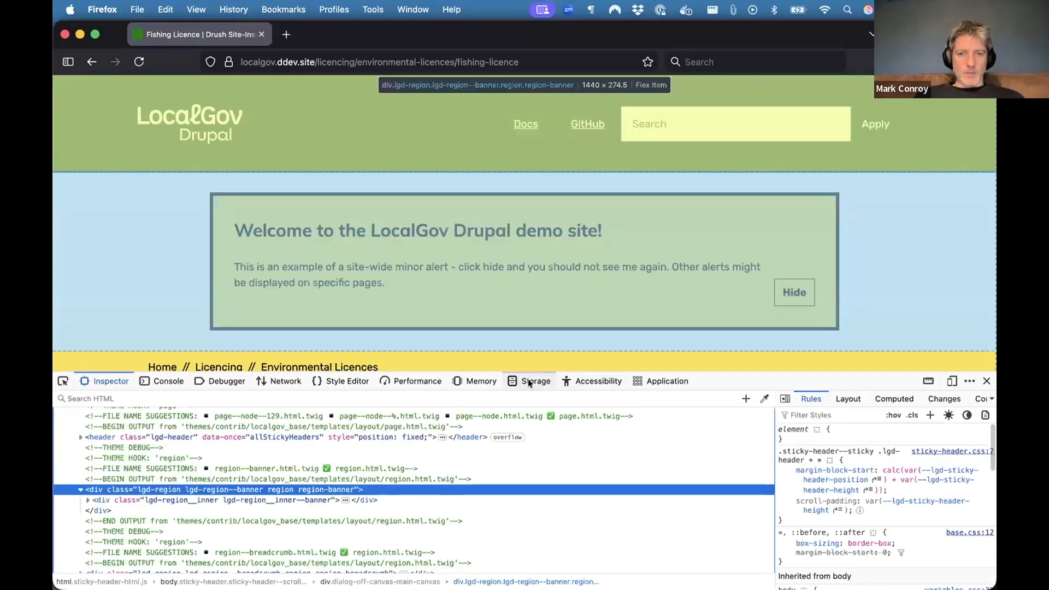
{"action": "left_click", "coordinate": [529, 380]}
{"action": "left_click", "coordinate": [283, 430]}
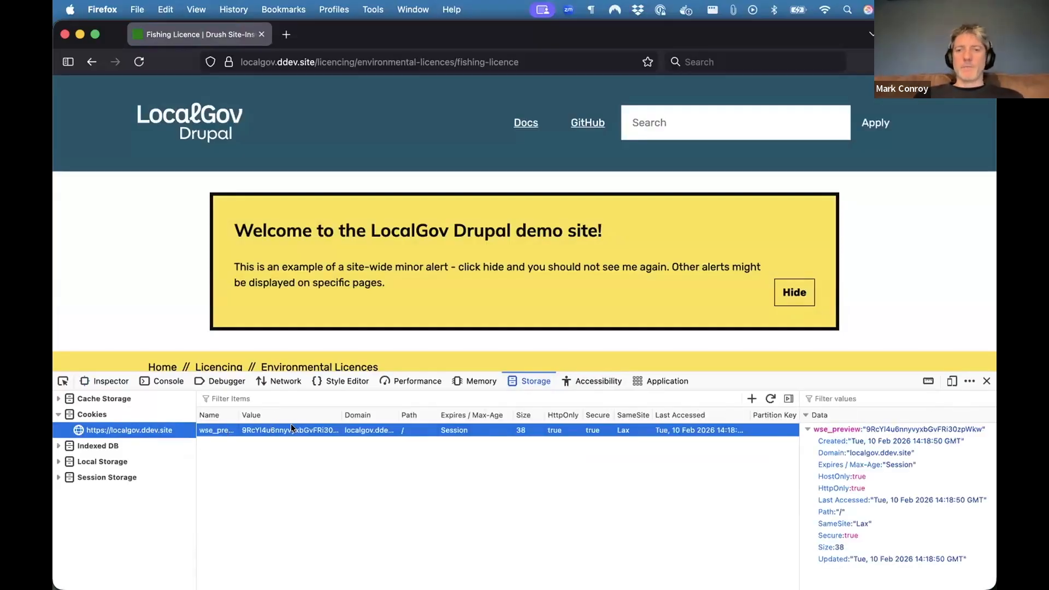
{"action": "key", "text": "Delete"}
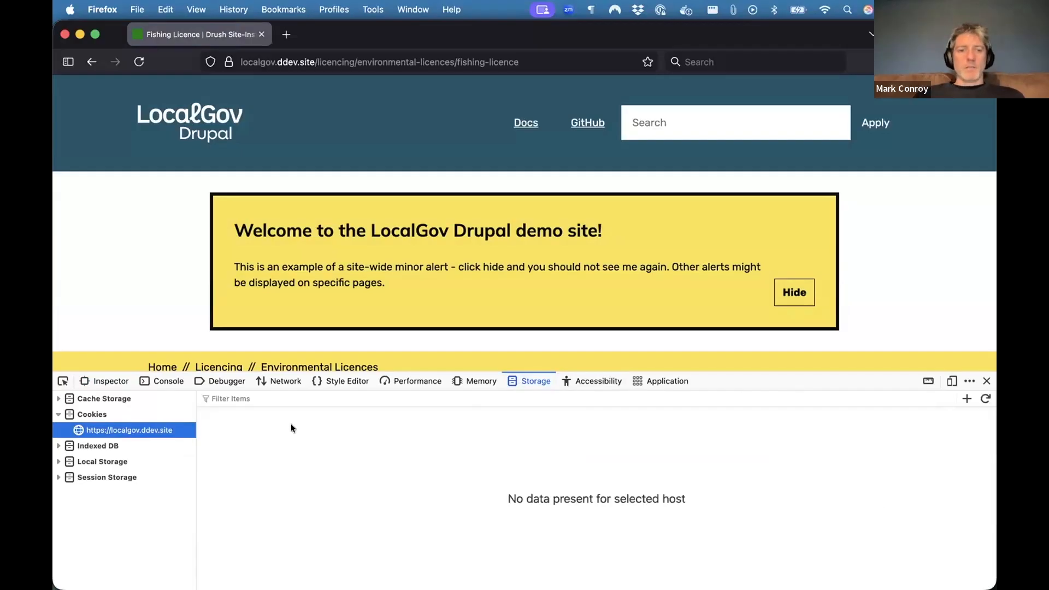
{"action": "key", "text": "super+w"}
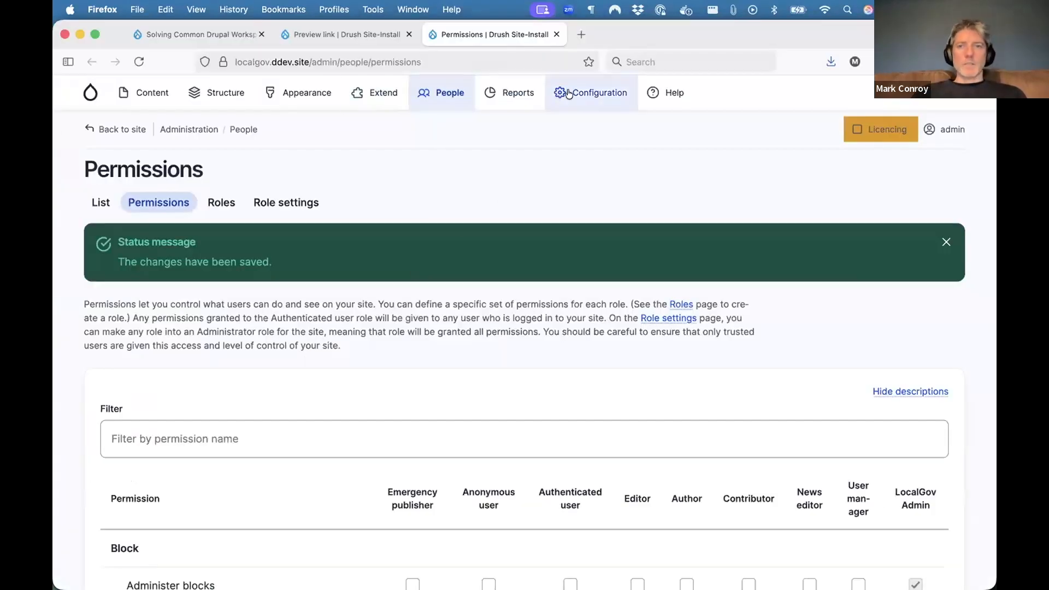
- Go to the Workspaces settings and open the Preview link settings
{"action": "mouse_move", "coordinate": [591, 92]}
{"action": "mouse_move", "coordinate": [595, 352]}
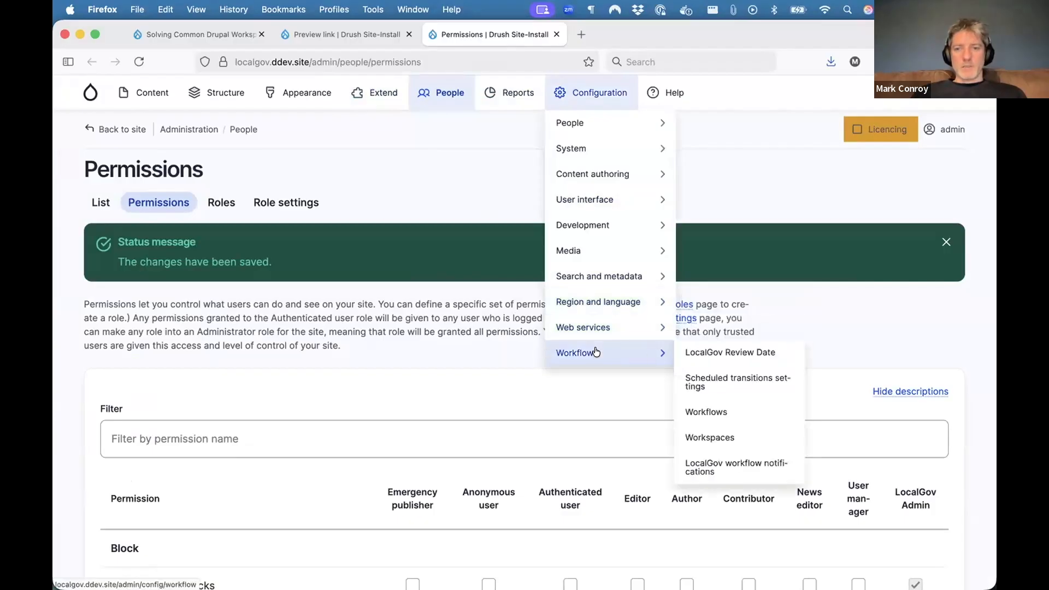
{"action": "left_click", "coordinate": [712, 435]}
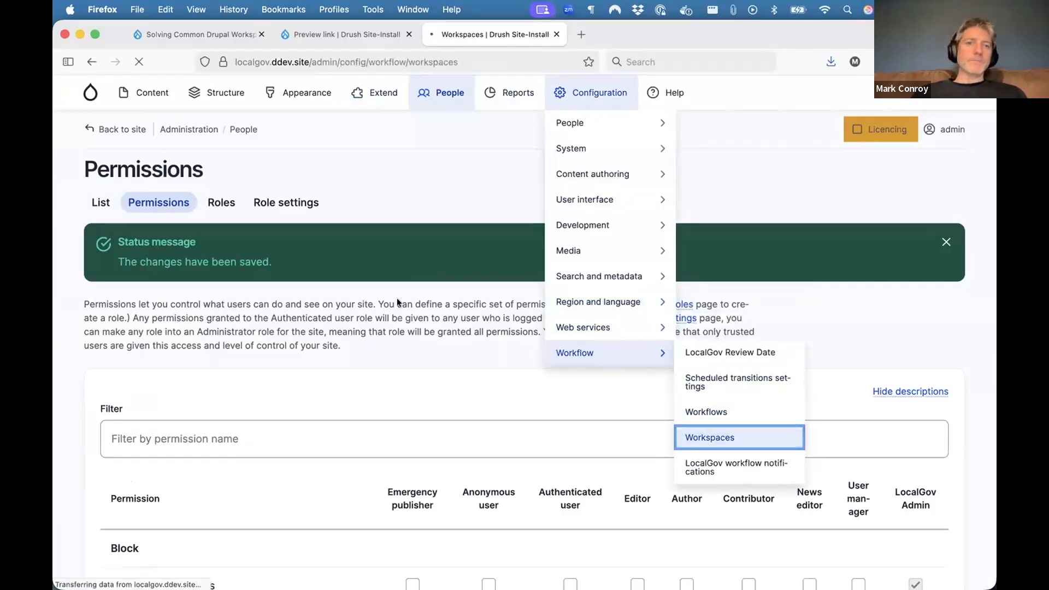
{"action": "left_click", "coordinate": [435, 205]}
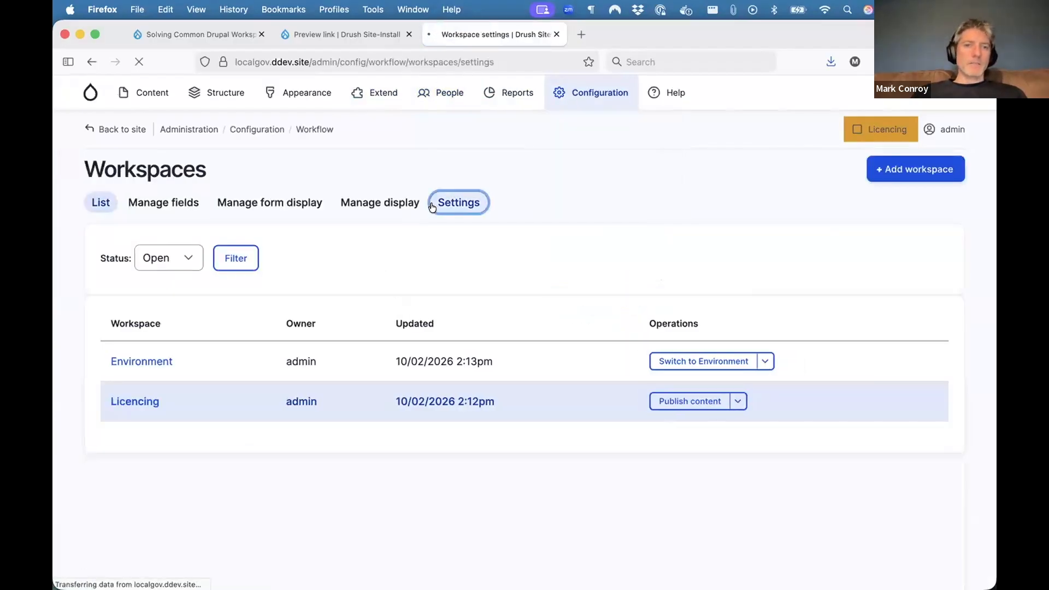
{"action": "scroll", "coordinate": [259, 266], "scroll_direction": "down", "scroll_amount": 1}
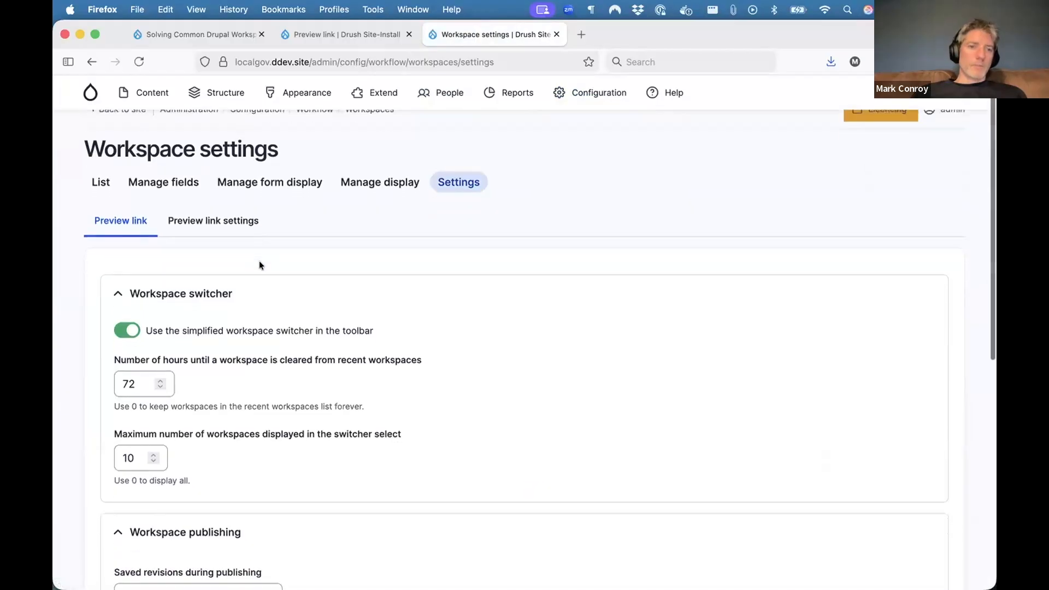
{"action": "left_click", "coordinate": [233, 224]}
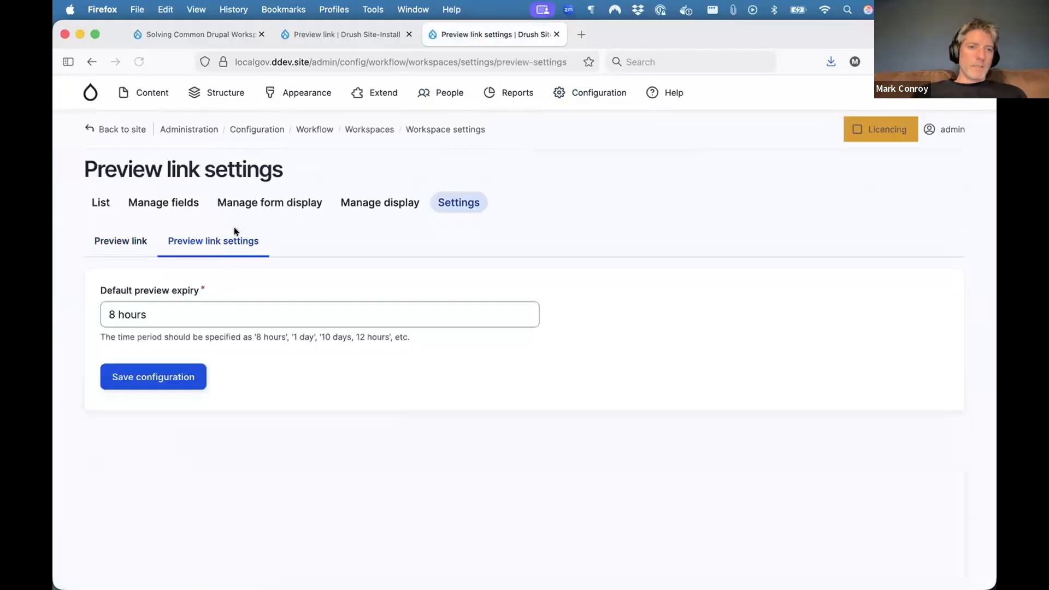
- Change the Default preview expiry from '8 hours' to '30 days' and save the configuration
{"action": "left_click_drag", "start_coordinate": [146, 315], "coordinate": [54, 306]}
{"action": "key", "text": "BackSpace"}
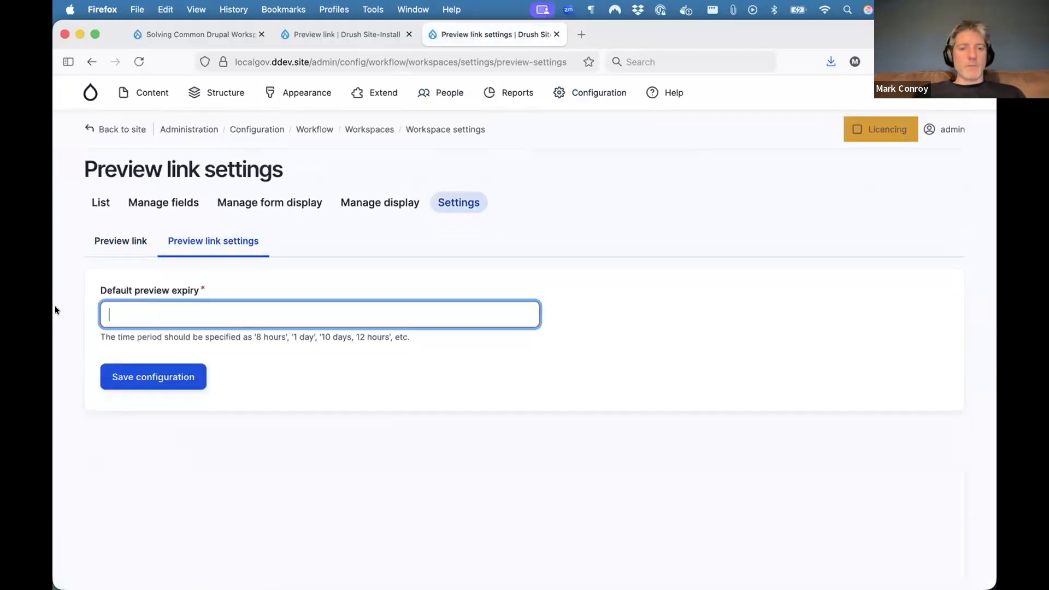
{"action": "type", "text": "30 days"}
{"action": "left_click", "coordinate": [119, 375]}
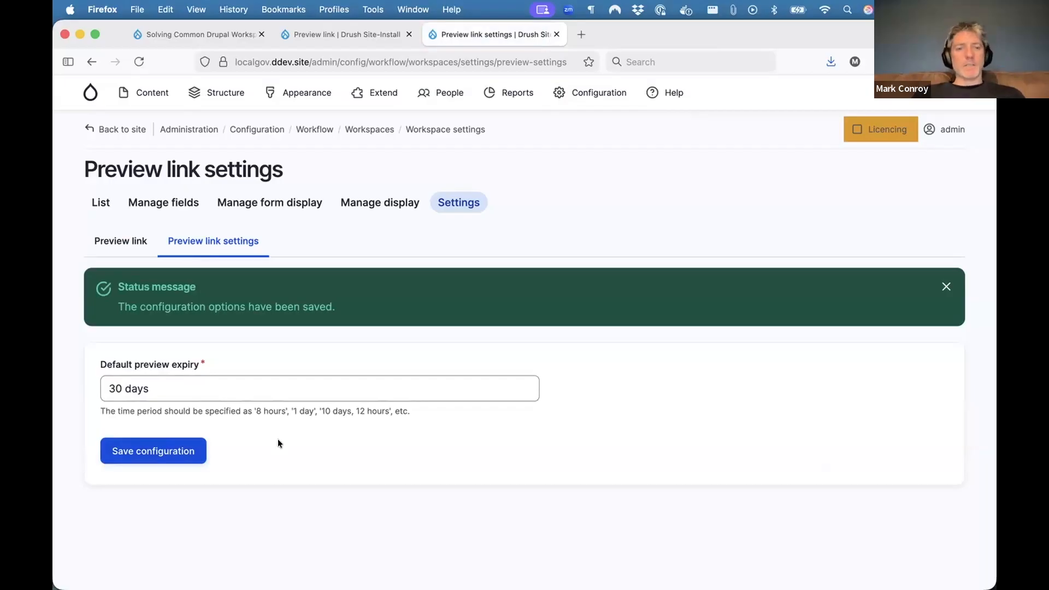
{"action": "left_click", "coordinate": [116, 386]}
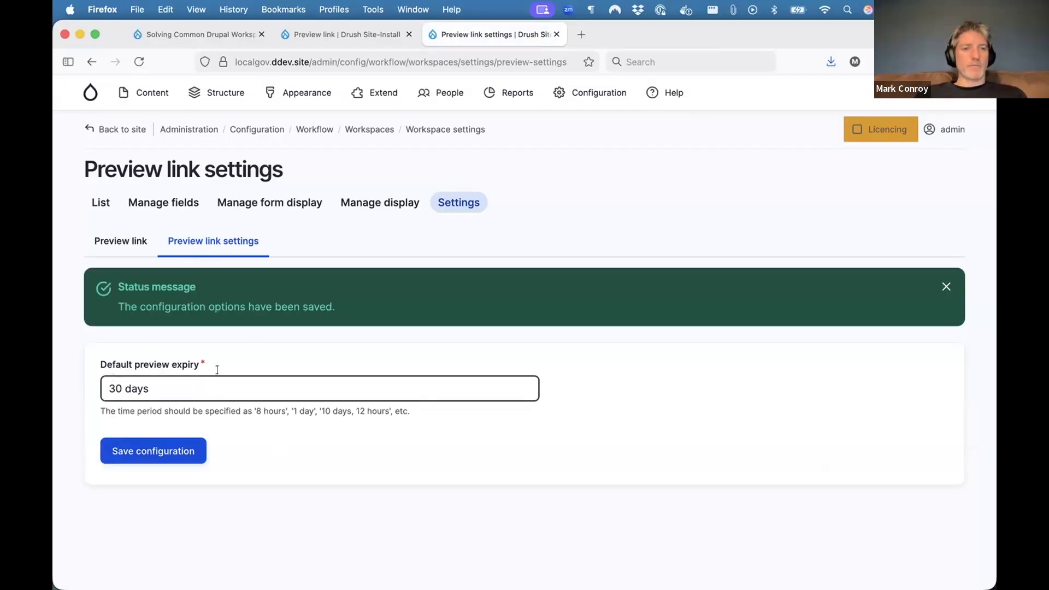
{"action": "left_click", "coordinate": [112, 244]}
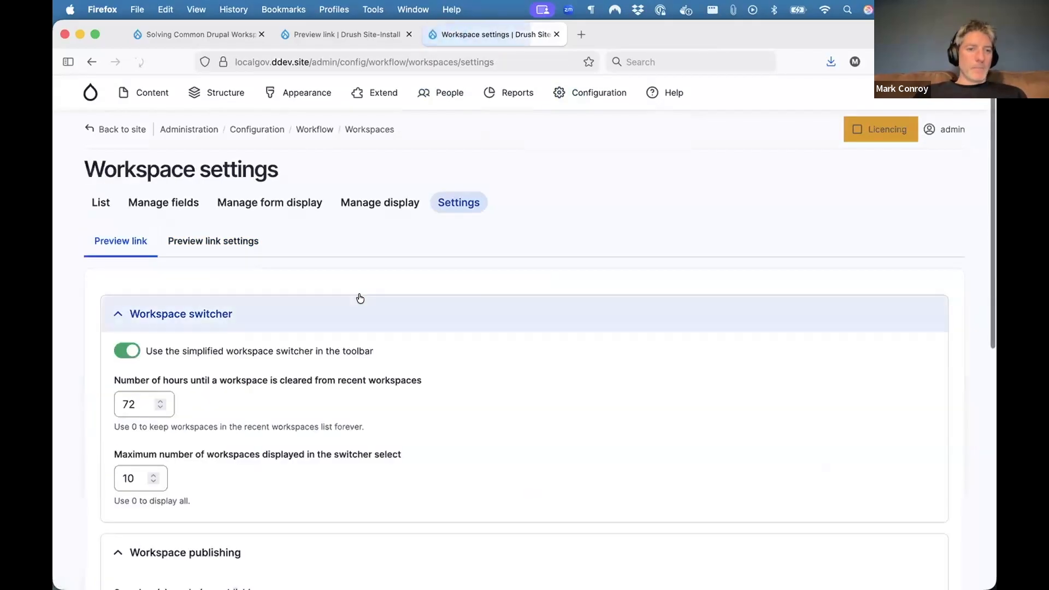
{"action": "scroll", "coordinate": [360, 299], "scroll_direction": "down", "scroll_amount": 10}
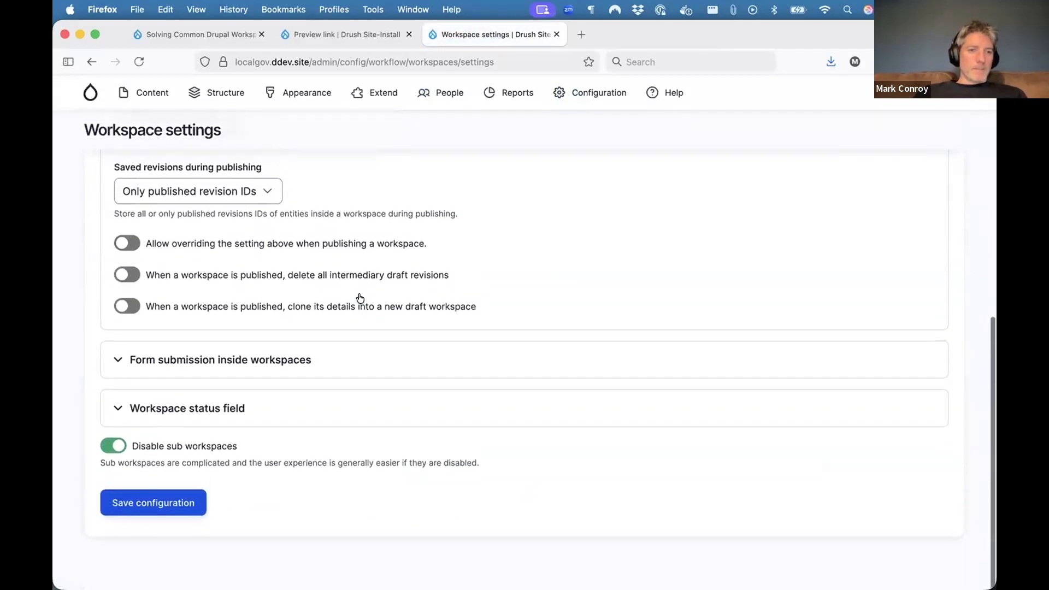
{"action": "scroll", "coordinate": [360, 298], "scroll_direction": "up", "scroll_amount": 10}
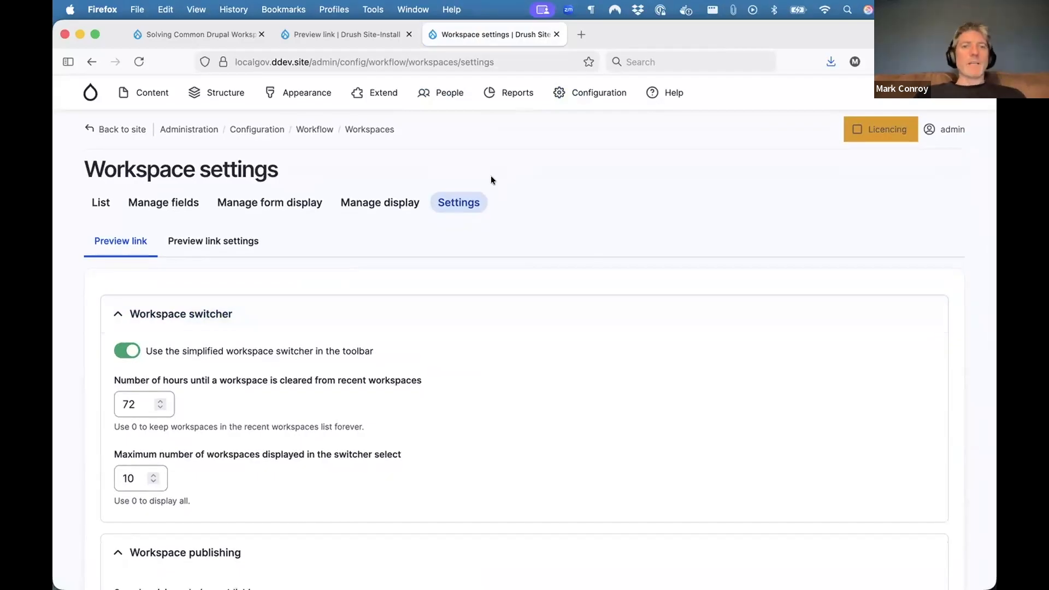
{"action": "key", "text": "ctrl+Up"}
- In a new private window, load localgov.ddev.site/licencing and confirm it shows Page not found
{"action": "left_click", "coordinate": [558, 165]}
{"action": "key", "text": "super+w"}
{"action": "key", "text": "super+shift+p"}
{"action": "type", "text": "https://localgov.ddev.site/workspace-preview/9RcYI4u6nnyvyxbGvFRi30zpWkw"}
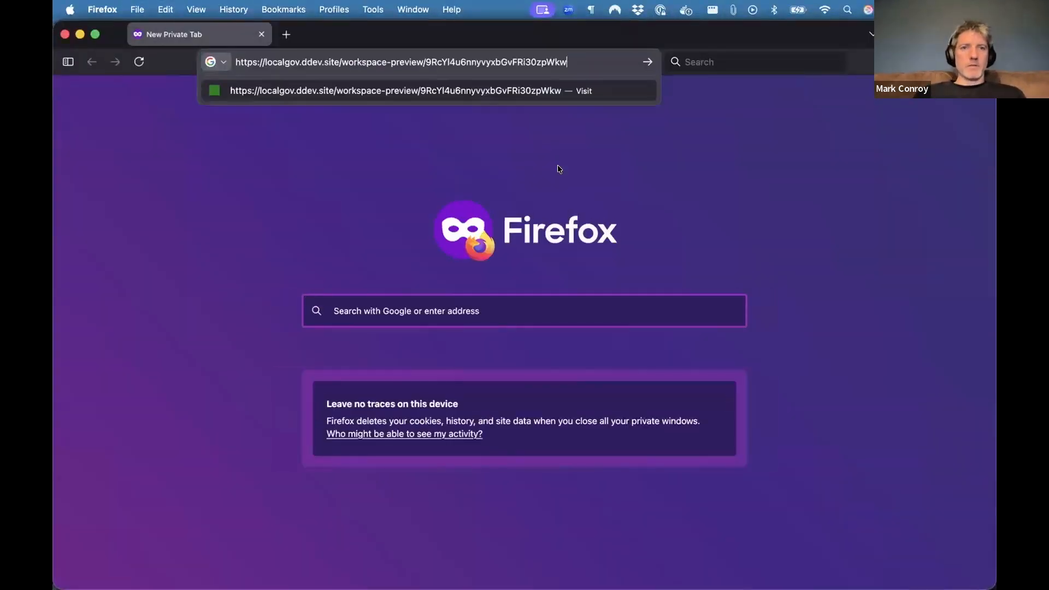
{"action": "key", "text": "BackSpace"}
{"action": "key", "text": "BackSpace"}
{"action": "key", "text": "BackSpace"}
{"action": "key", "text": "BackSpace"}
{"action": "key", "text": "BackSpace"}
{"action": "key", "text": "BackSpace"}
{"action": "key", "text": "BackSpace"}
{"action": "key", "text": "BackSpace"}
{"action": "key", "text": "BackSpace"}
{"action": "key", "text": "BackSpace"}
{"action": "key", "text": "BackSpace"}
{"action": "key", "text": "BackSpace"}
{"action": "key", "text": "BackSpace"}
{"action": "key", "text": "BackSpace"}
{"action": "key", "text": "BackSpace"}
{"action": "key", "text": "BackSpace"}
{"action": "key", "text": "BackSpace"}
{"action": "key", "text": "BackSpace"}
{"action": "key", "text": "BackSpace"}
{"action": "key", "text": "BackSpace"}
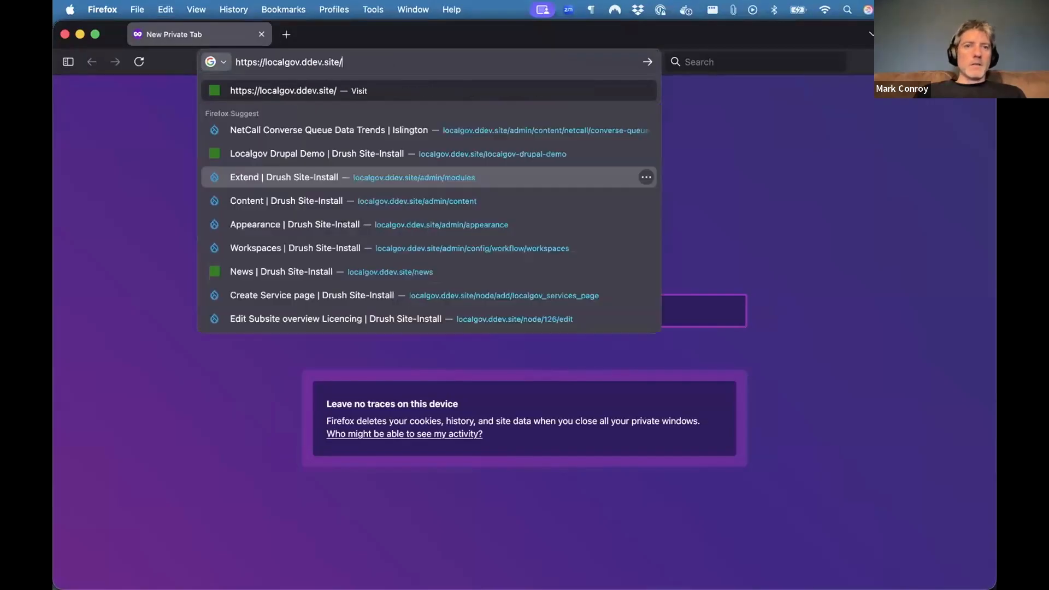
{"action": "type", "text": "licencing"}
{"action": "key", "text": "Return"}
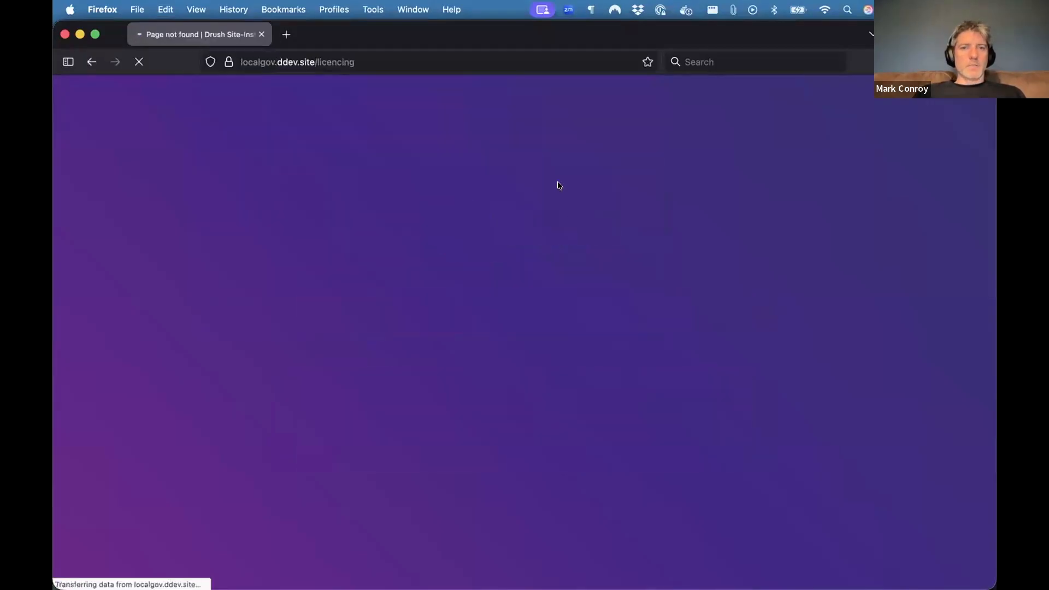
{"action": "scroll", "coordinate": [441, 403], "scroll_direction": "down", "scroll_amount": 1}
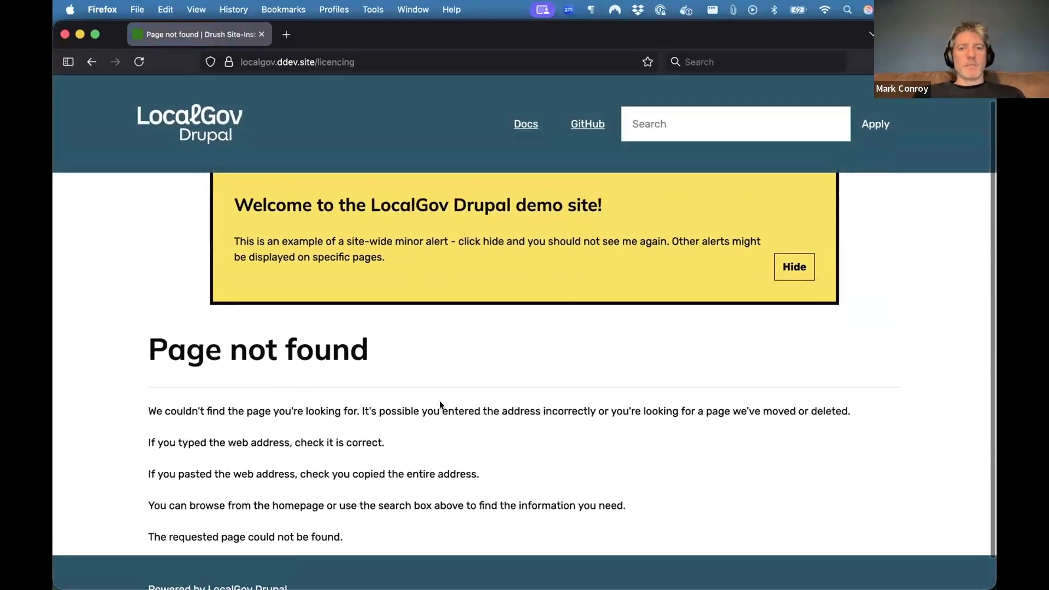
{"action": "key", "text": "ctrl+Up"}
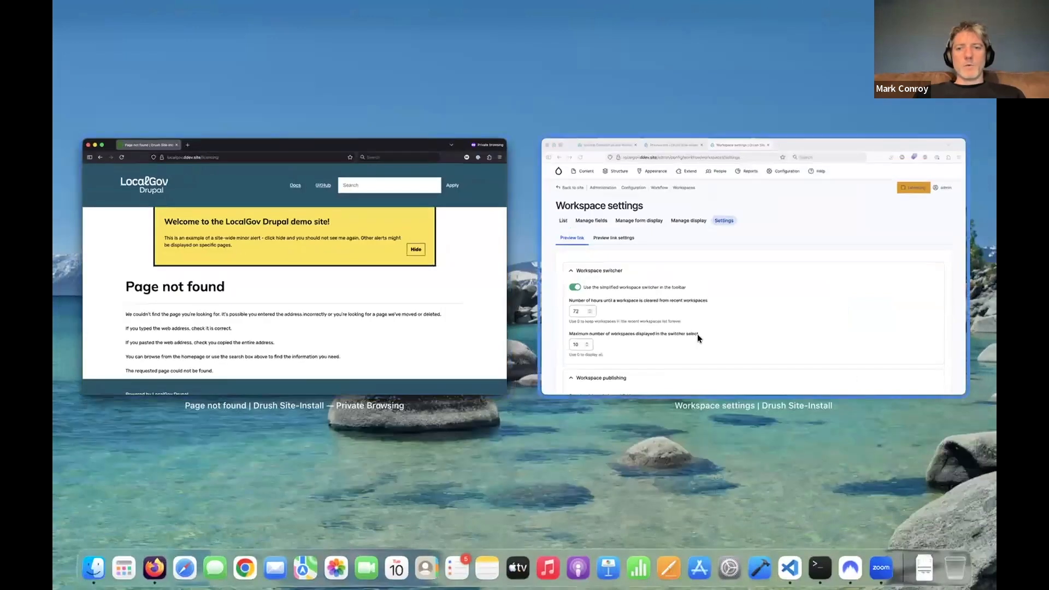
{"action": "left_click", "coordinate": [698, 335]}
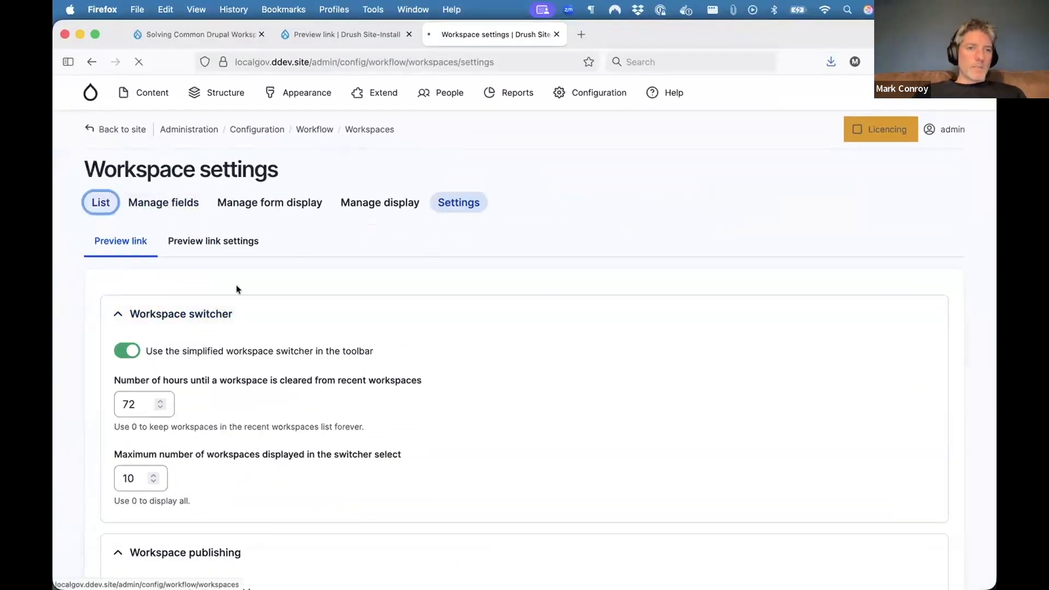
- Review the Licencing workspace's changes, then go to the home page and open its Edit form
{"action": "left_click", "coordinate": [101, 203]}
{"action": "left_click", "coordinate": [137, 402]}
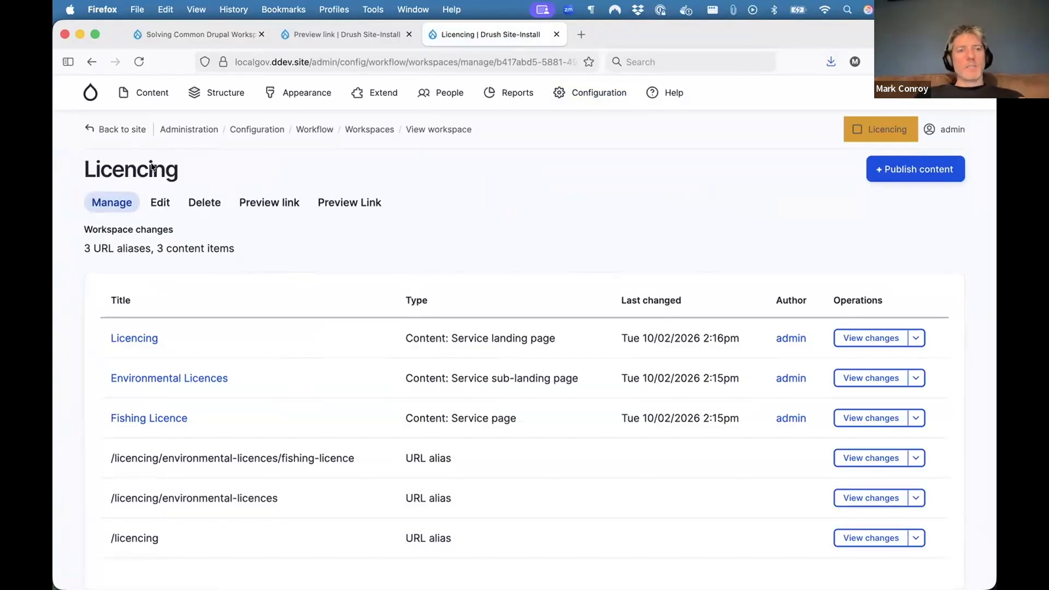
{"action": "mouse_move", "coordinate": [87, 96]}
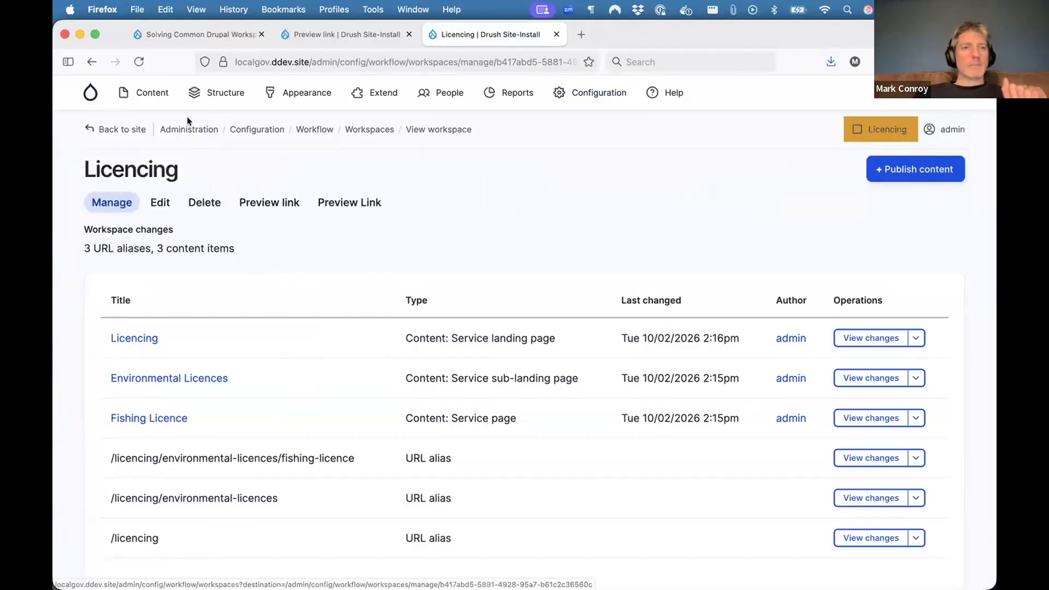
{"action": "left_click", "coordinate": [90, 92]}
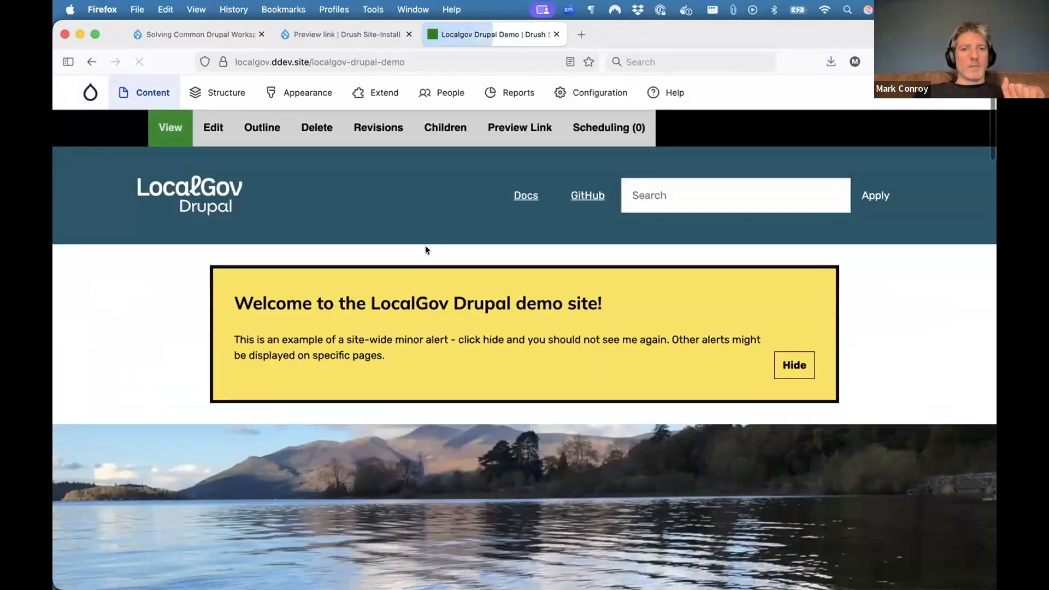
{"action": "scroll", "coordinate": [425, 250], "scroll_direction": "down", "scroll_amount": 6}
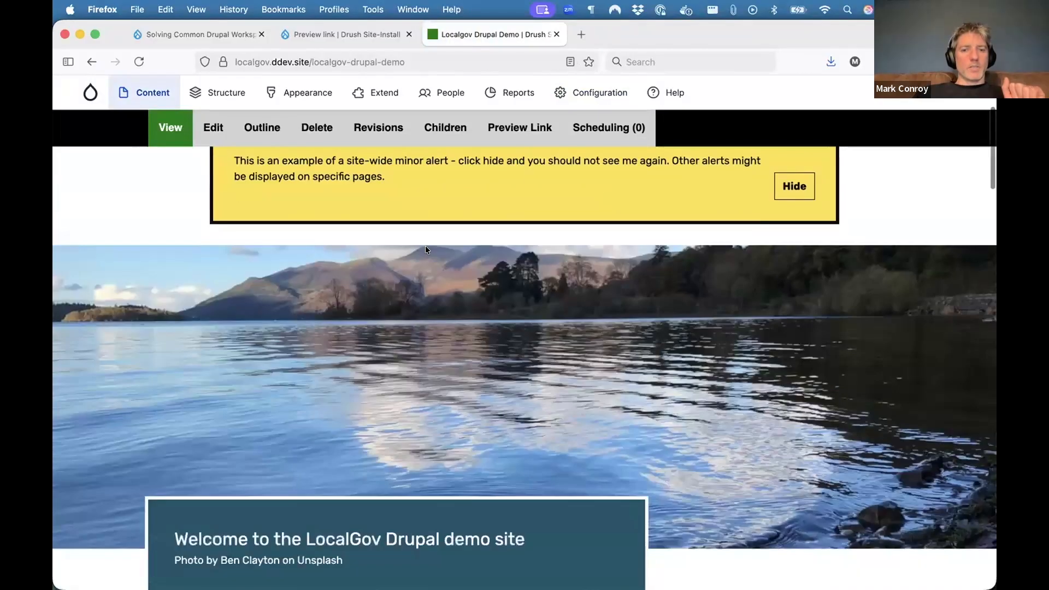
{"action": "left_click_drag", "start_coordinate": [174, 386], "coordinate": [345, 388]}
{"action": "scroll", "coordinate": [303, 387], "scroll_direction": "up", "scroll_amount": 6}
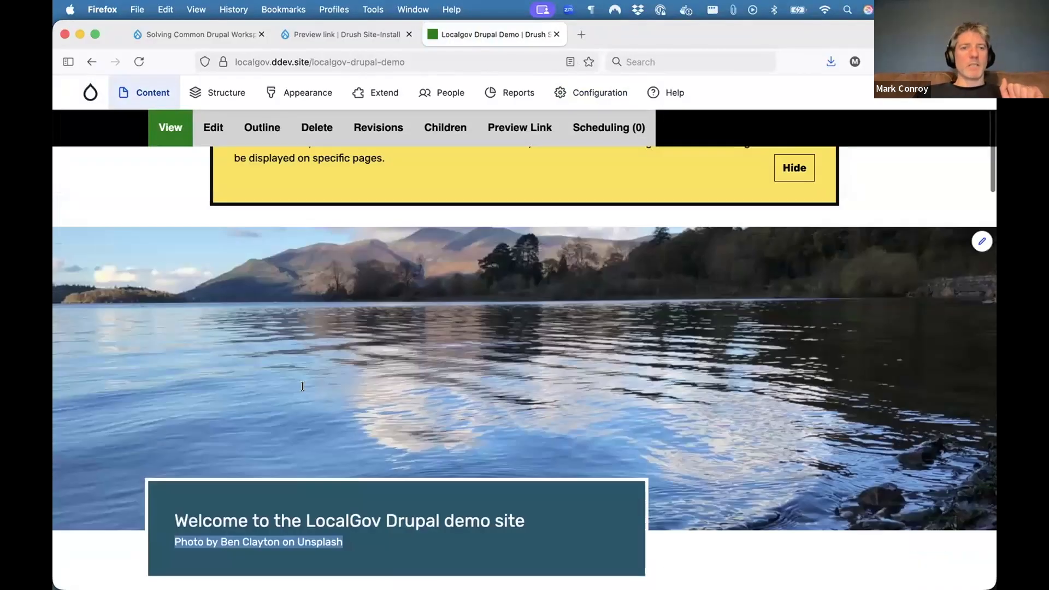
{"action": "left_click", "coordinate": [213, 127]}
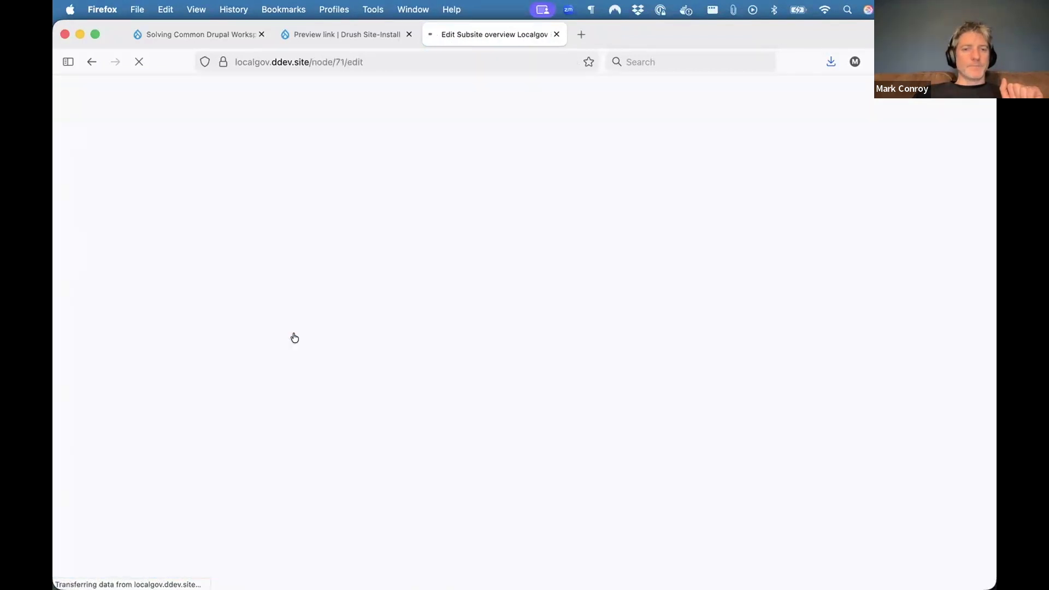
- Replace the banner credit's photographer with the new name plus 'for LocalGov Drupal', then save
{"action": "left_click", "coordinate": [250, 303]}
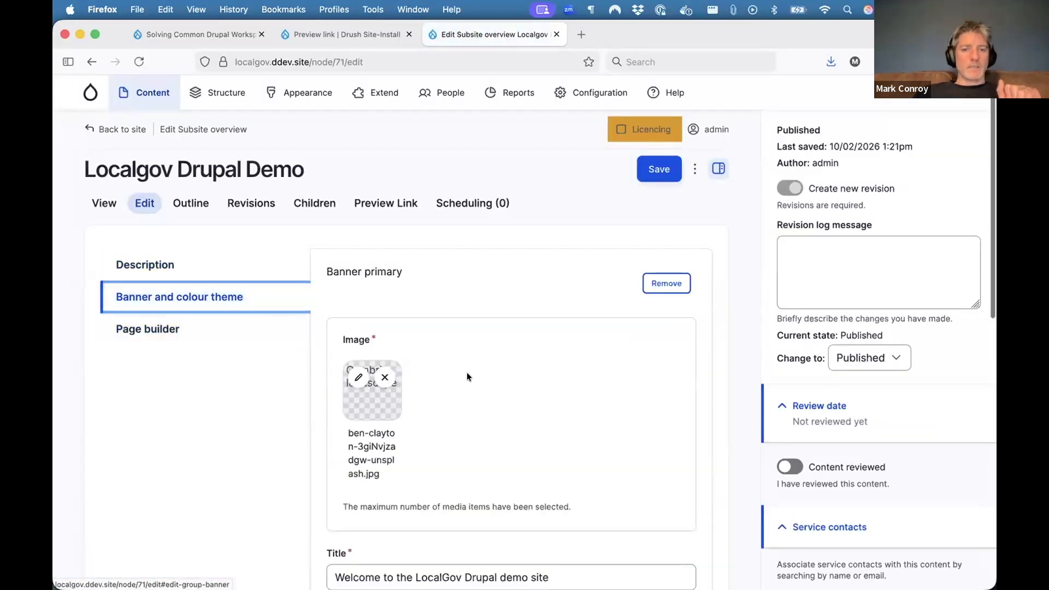
{"action": "scroll", "coordinate": [467, 372], "scroll_direction": "down", "scroll_amount": 5}
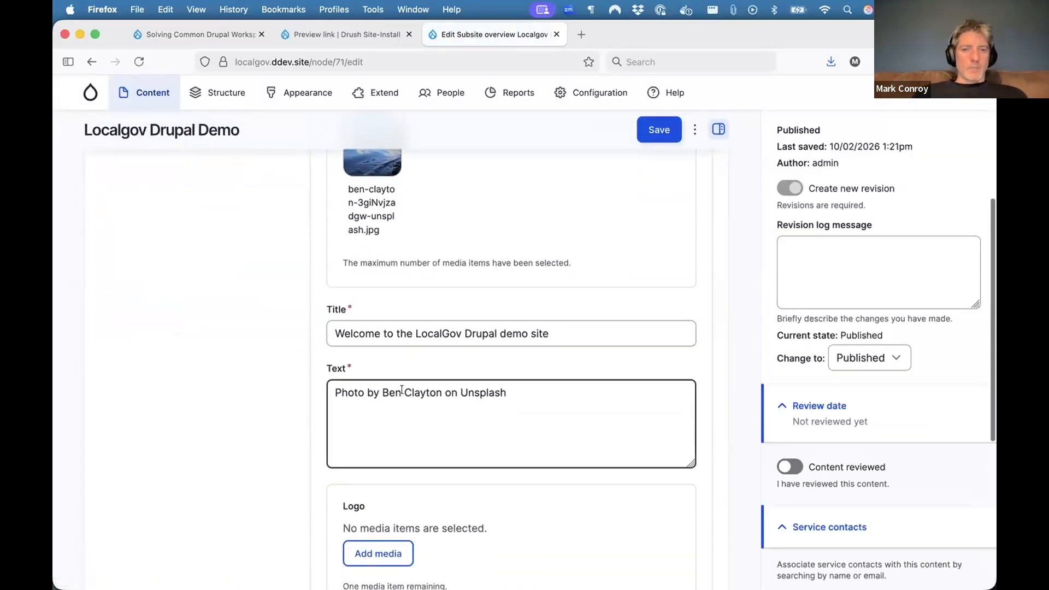
{"action": "left_click_drag", "start_coordinate": [383, 393], "coordinate": [440, 393]}
{"action": "type", "text": "Mark Conroy"}
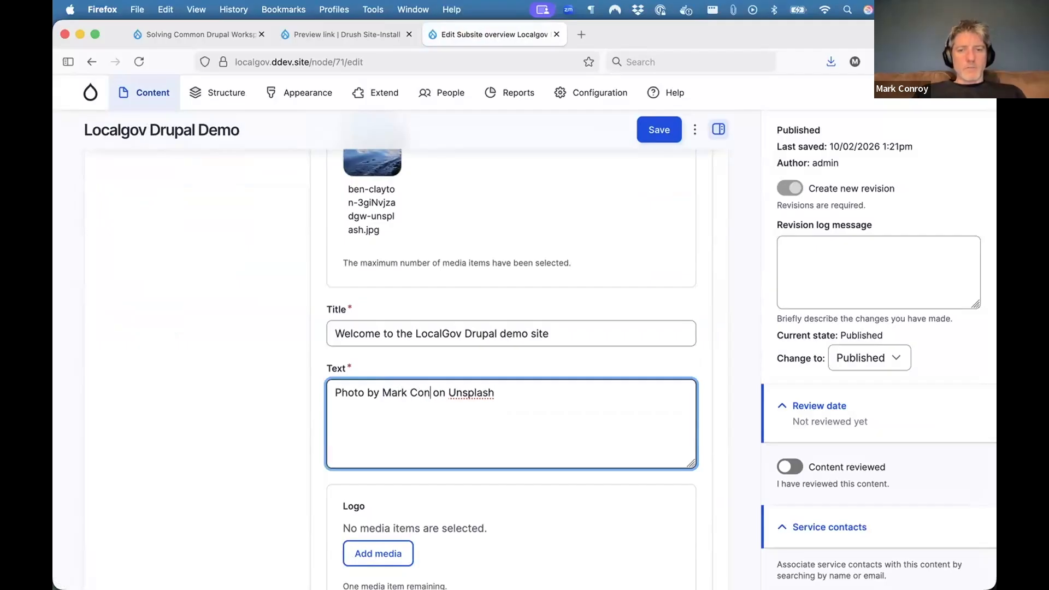
{"action": "key", "text": "shift+End"}
{"action": "type", "text": "for "}
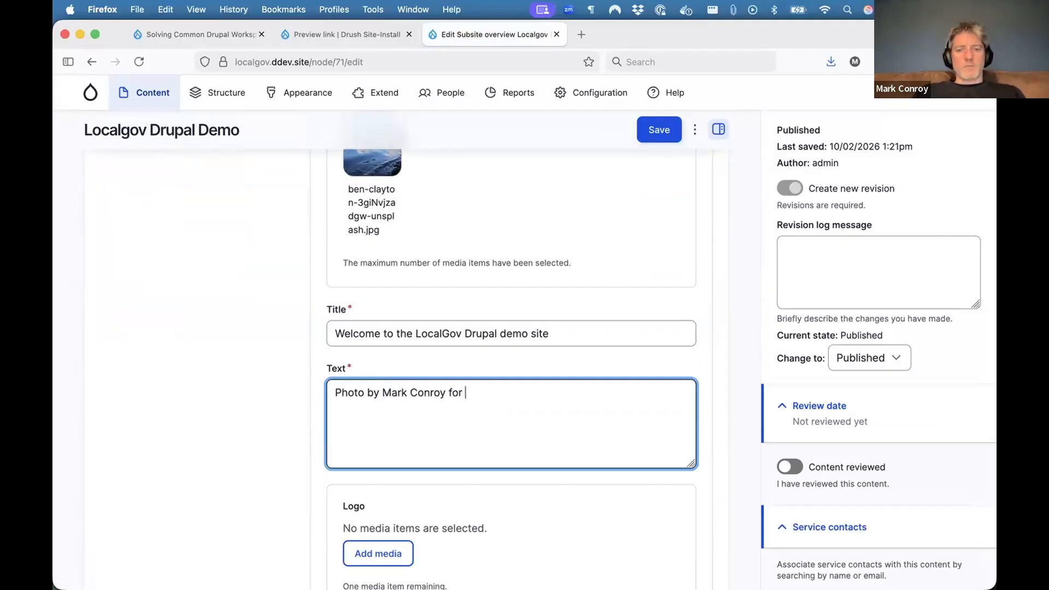
{"action": "type", "text": "LocalGov Drupal"}
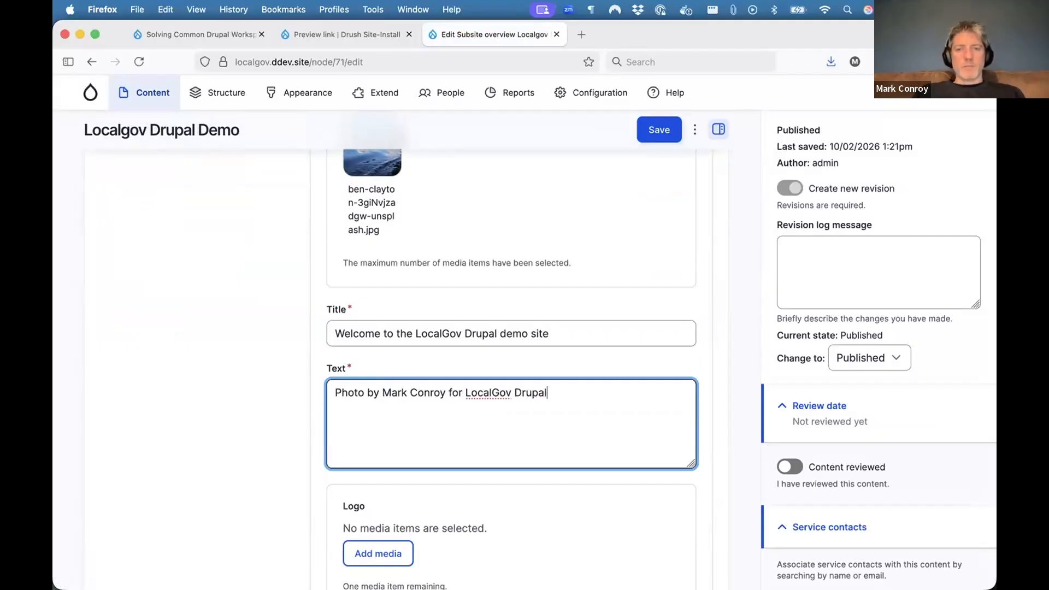
{"action": "left_click", "coordinate": [659, 130]}
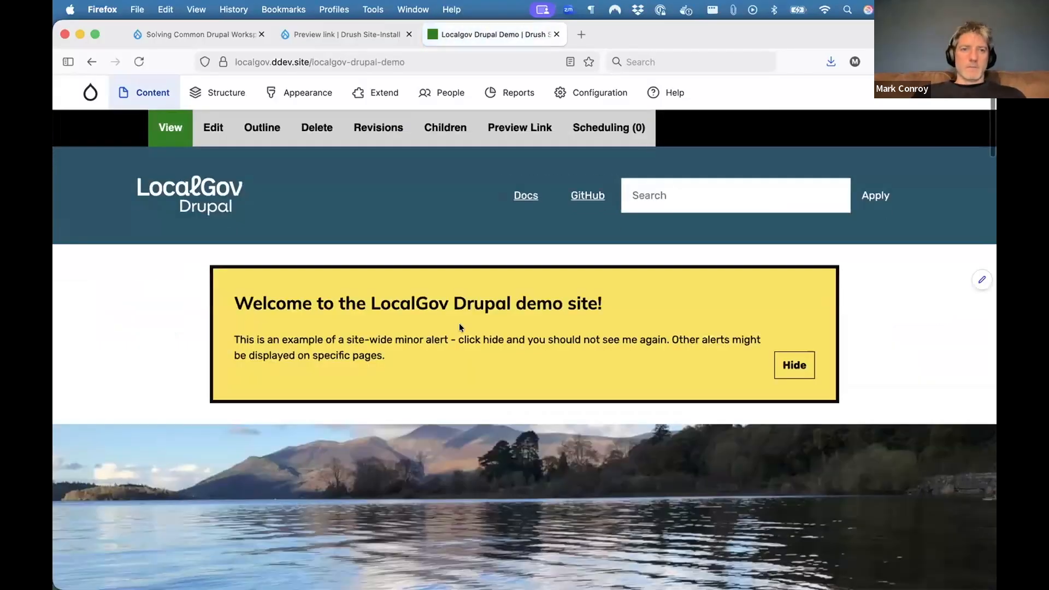
{"action": "scroll", "coordinate": [459, 326], "scroll_direction": "down", "scroll_amount": 5}
{"action": "scroll", "coordinate": [459, 327], "scroll_direction": "down", "scroll_amount": 2}
{"action": "left_click_drag", "start_coordinate": [218, 399], "coordinate": [274, 399]}
{"action": "left_click", "coordinate": [274, 399]}
{"action": "key", "text": "ctrl+Down"}
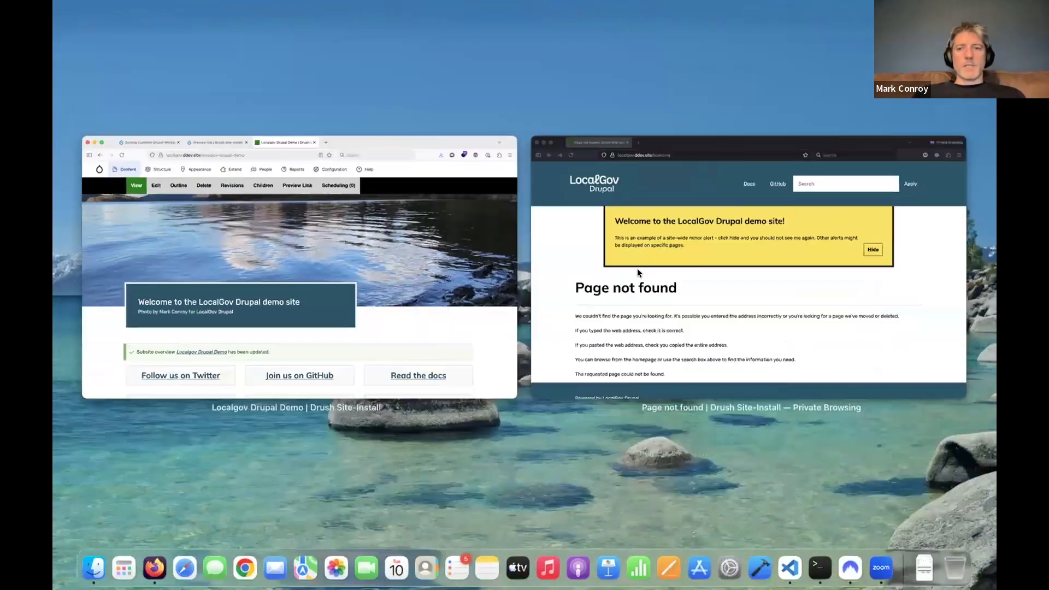
{"action": "left_click", "coordinate": [638, 270]}
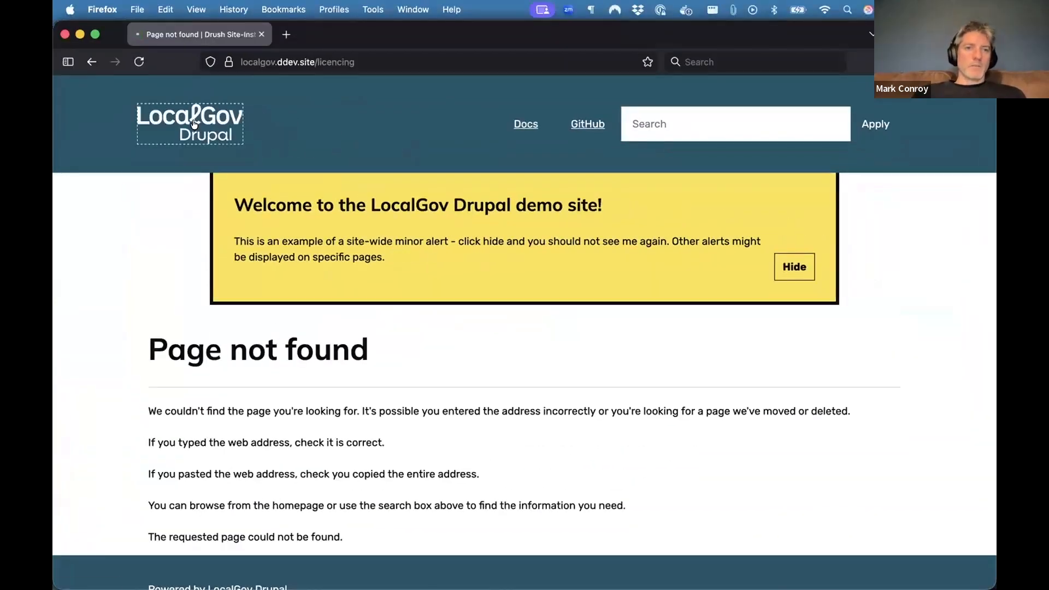
{"action": "left_click", "coordinate": [194, 124]}
{"action": "scroll", "coordinate": [250, 290], "scroll_direction": "down", "scroll_amount": 10}
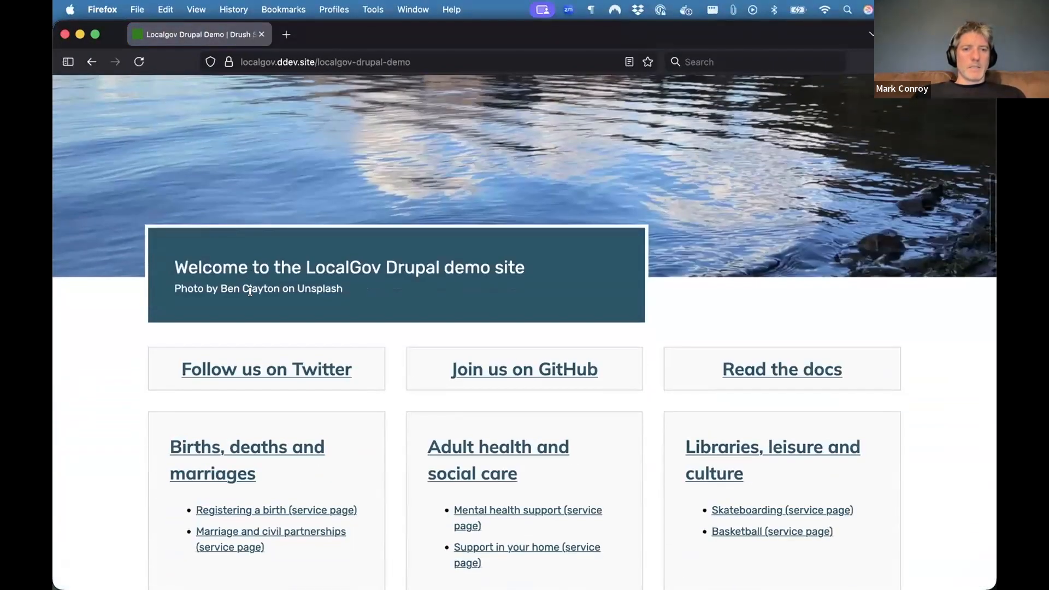
{"action": "left_click_drag", "start_coordinate": [222, 284], "coordinate": [279, 289]}
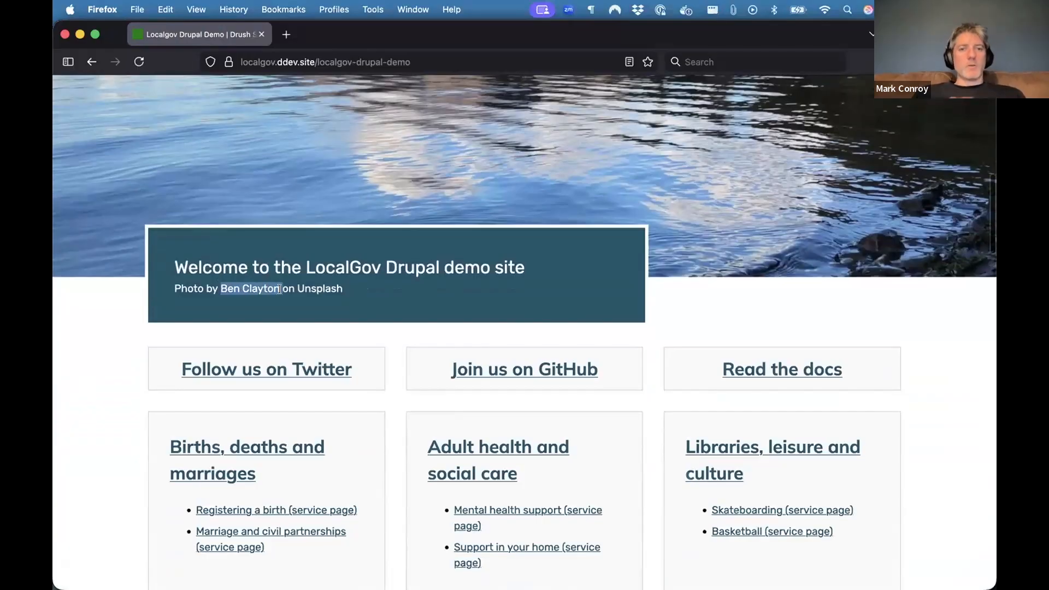
{"action": "left_click", "coordinate": [366, 297]}
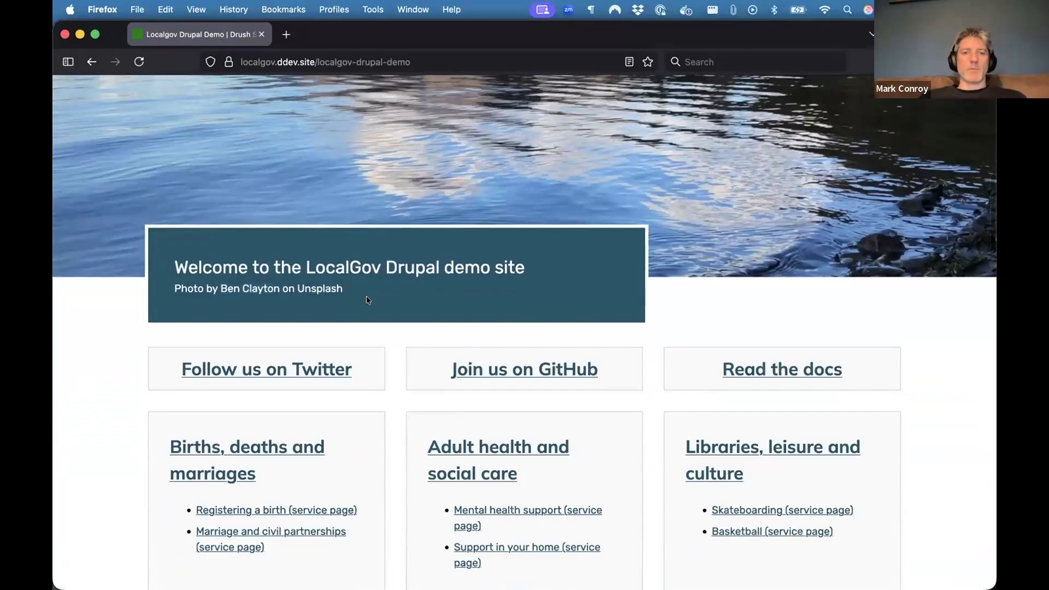
{"action": "key", "text": "ctrl+Down"}
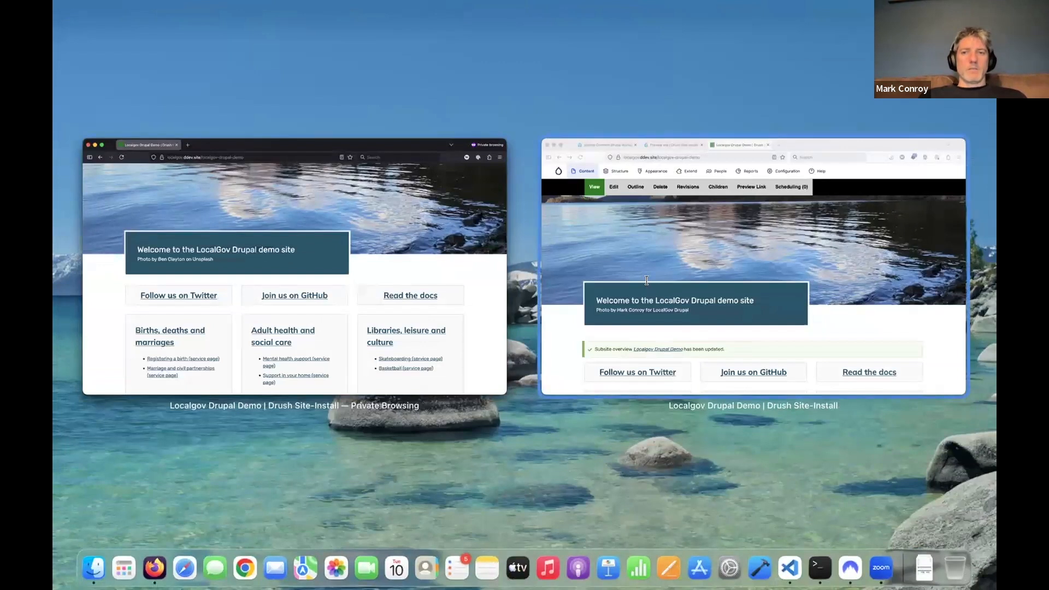
{"action": "left_click", "coordinate": [647, 280]}
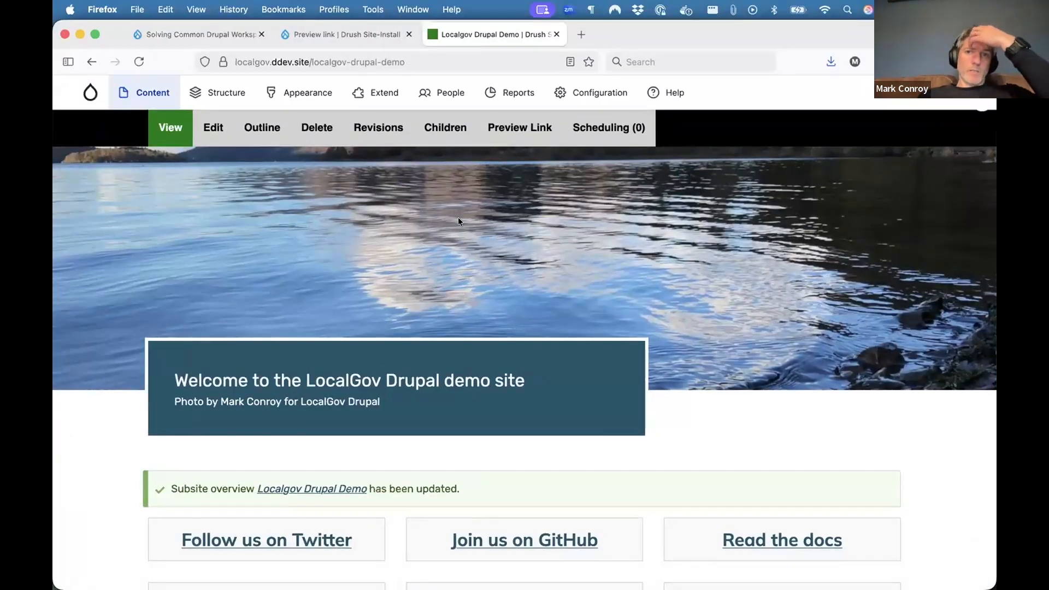
{"action": "scroll", "coordinate": [458, 217], "scroll_direction": "up", "scroll_amount": 5}
- Make Live the active workspace using the switcher in a new Configuration tab
{"action": "left_click", "coordinate": [599, 90], "text": "super"}
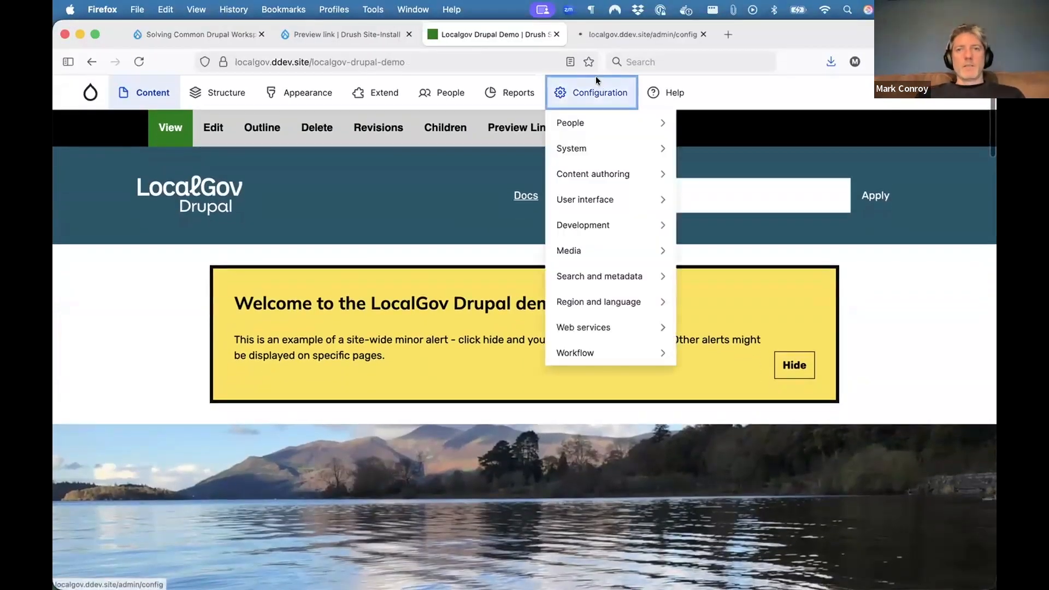
{"action": "left_click", "coordinate": [603, 37]}
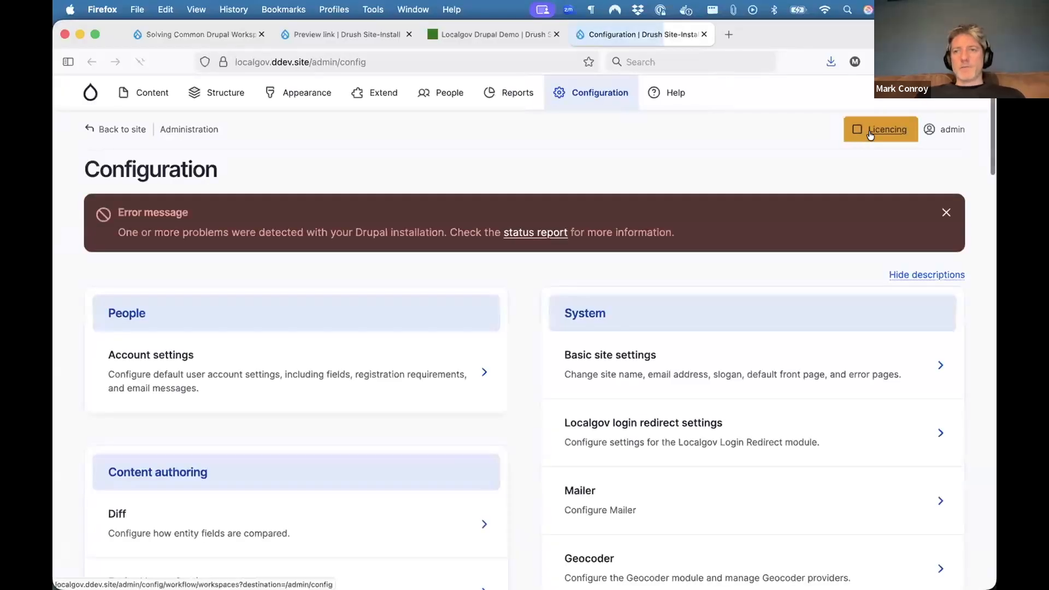
{"action": "left_click", "coordinate": [880, 129]}
{"action": "left_click", "coordinate": [795, 177]}
{"action": "left_click", "coordinate": [774, 143]}
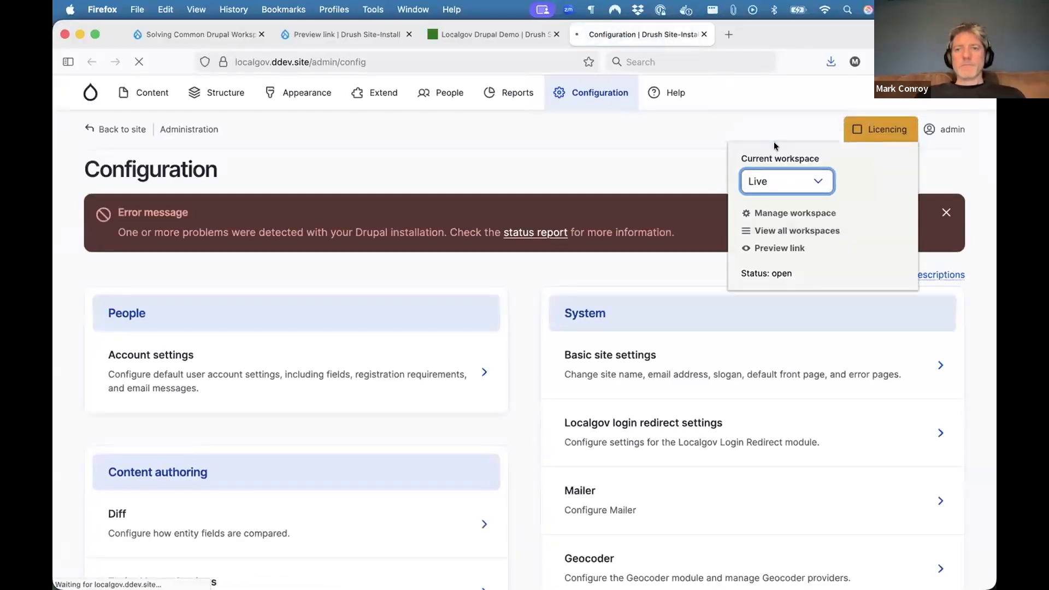
- Reopen the subsite overview's edit form and note its warning that Licencing locks the content
{"action": "left_click", "coordinate": [471, 33]}
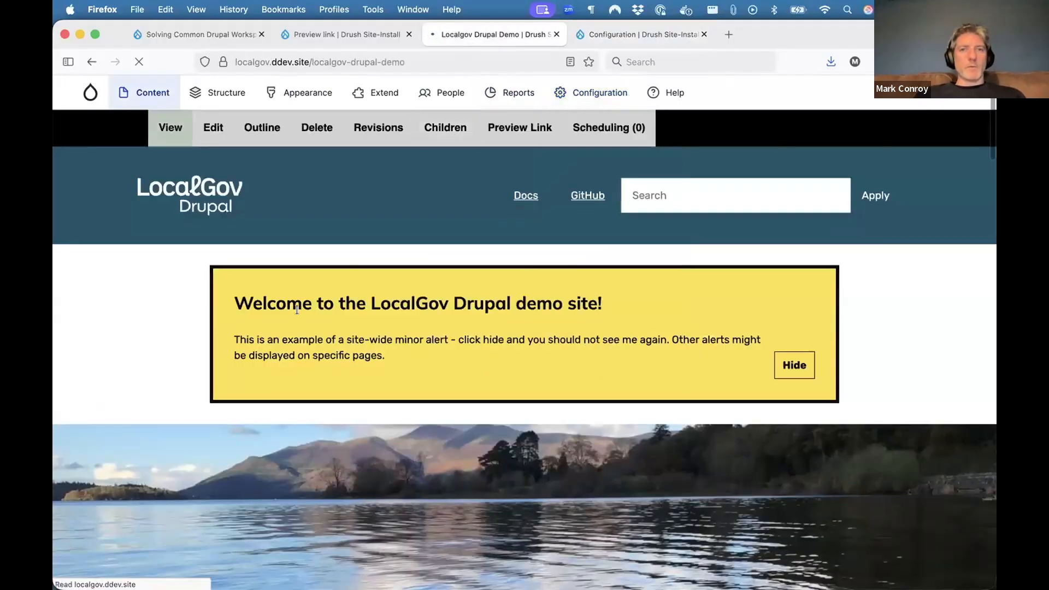
{"action": "left_click", "coordinate": [214, 128]}
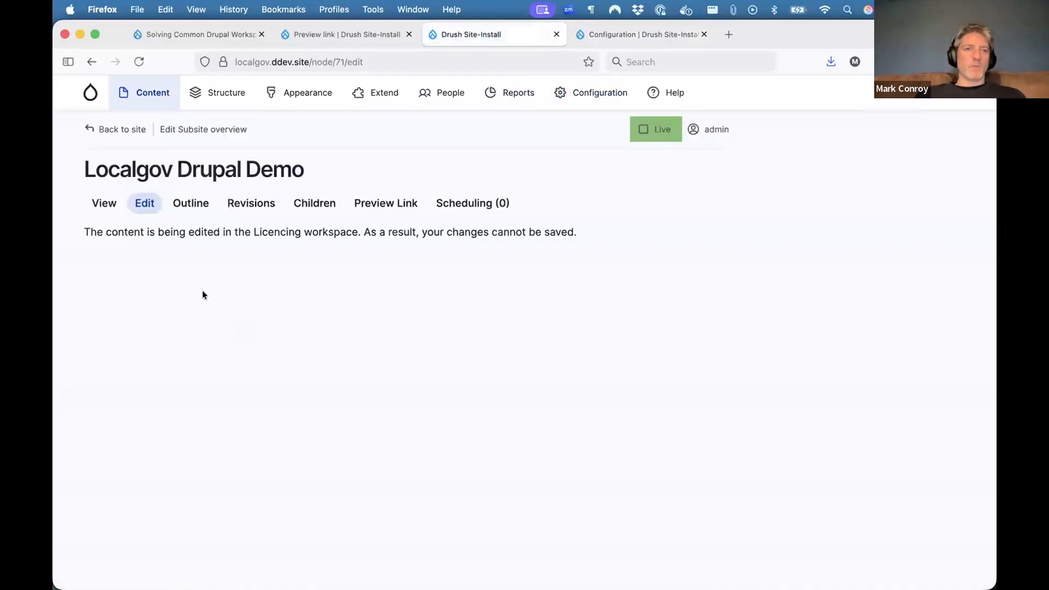
{"action": "left_click_drag", "start_coordinate": [82, 232], "coordinate": [355, 229]}
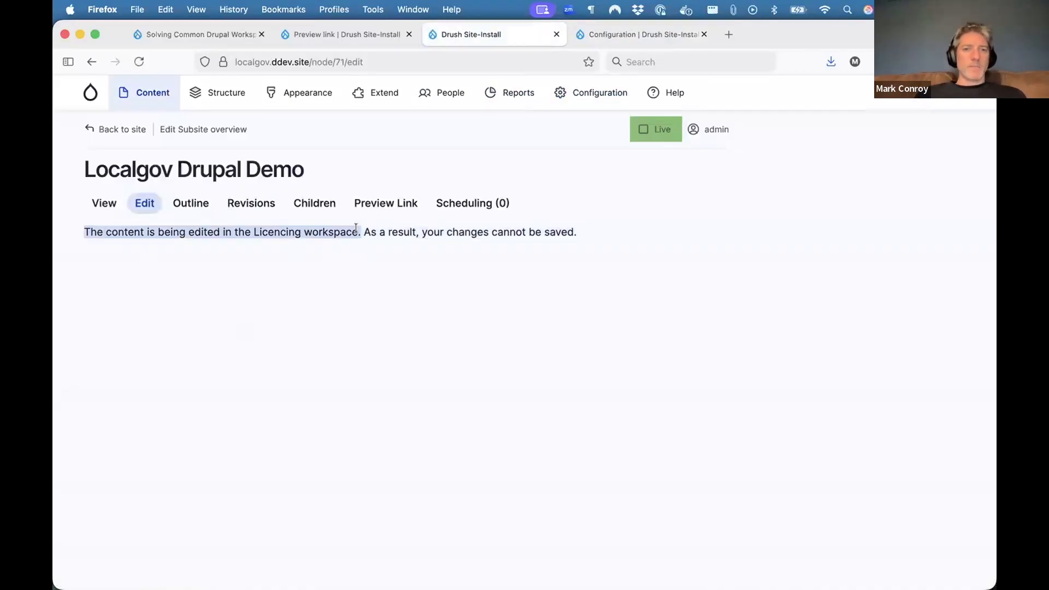
{"action": "double_click", "coordinate": [274, 230]}
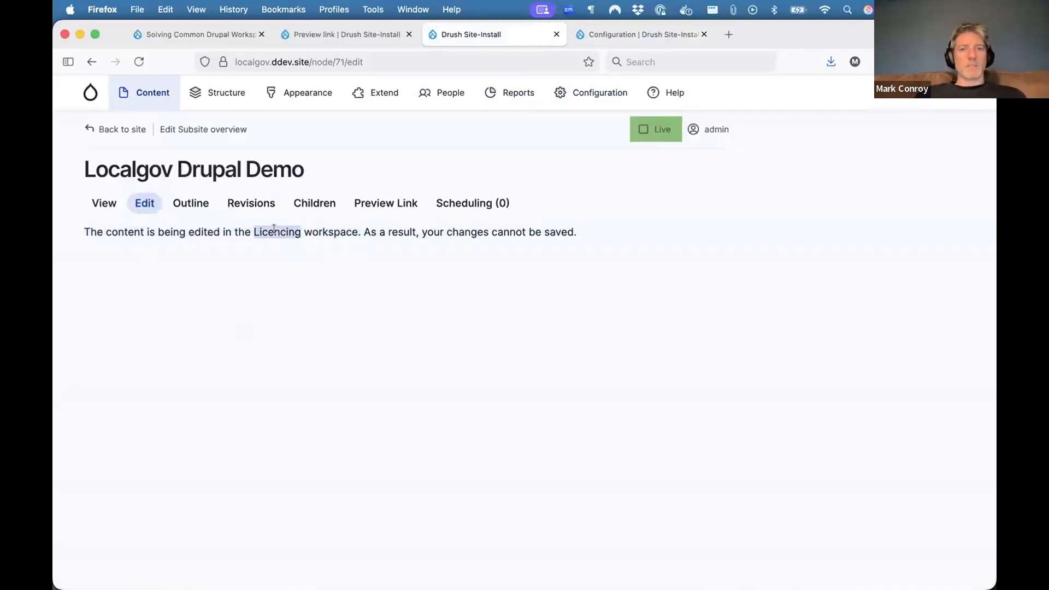
{"action": "left_click_drag", "start_coordinate": [364, 232], "coordinate": [529, 230]}
{"action": "left_click", "coordinate": [477, 230]}
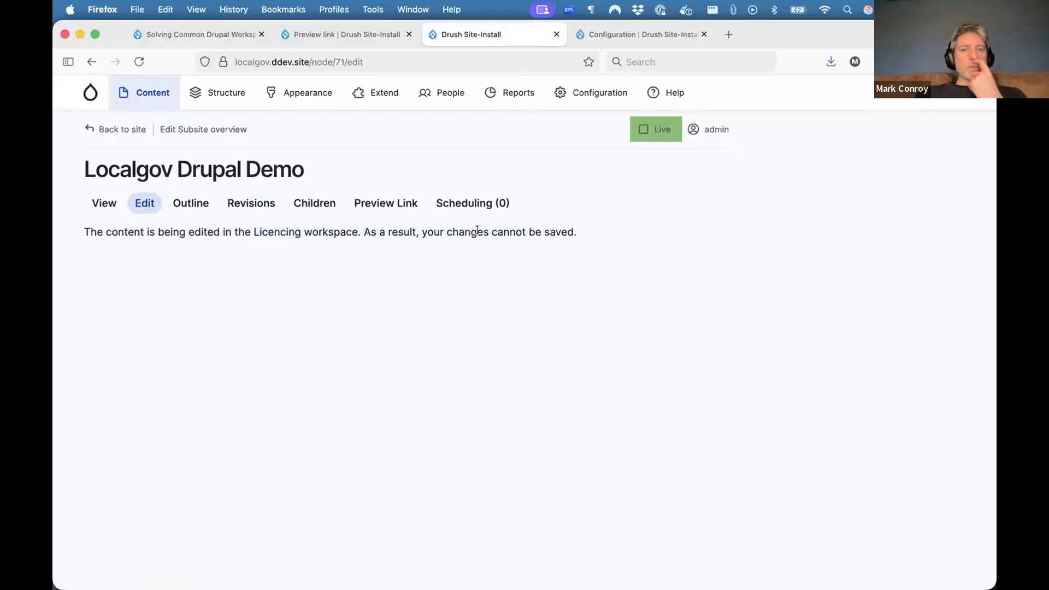
- Switch the current workspace from Live back to Licencing
{"action": "left_click", "coordinate": [655, 129]}
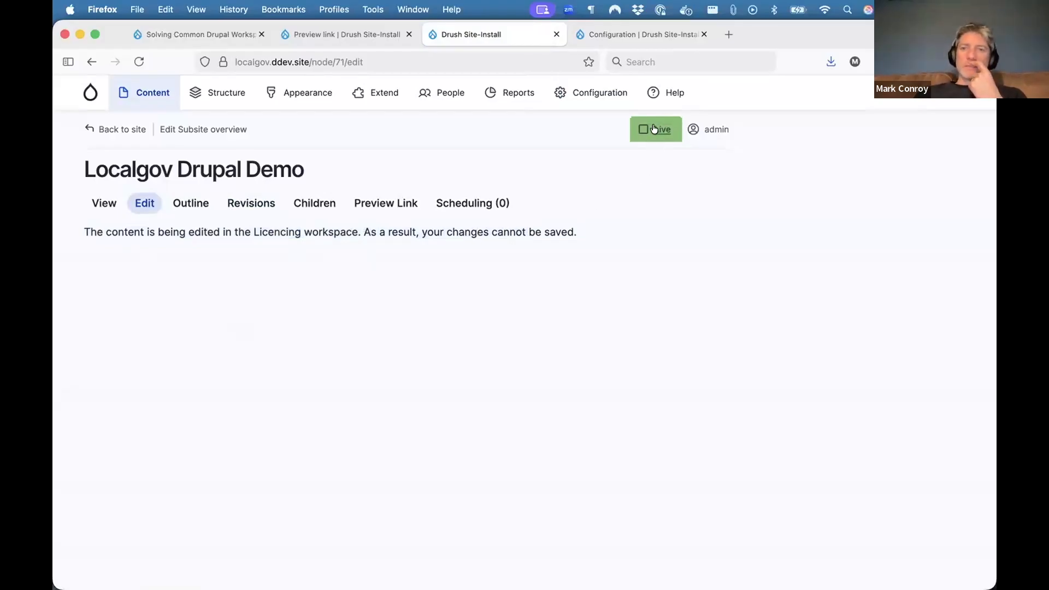
{"action": "left_click", "coordinate": [573, 184]}
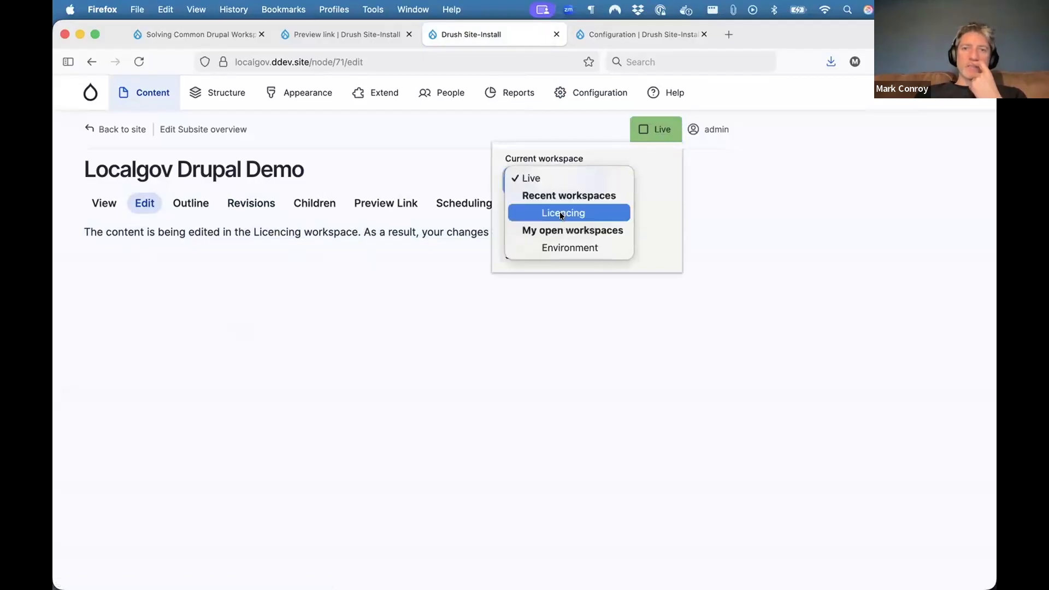
{"action": "left_click", "coordinate": [560, 212]}
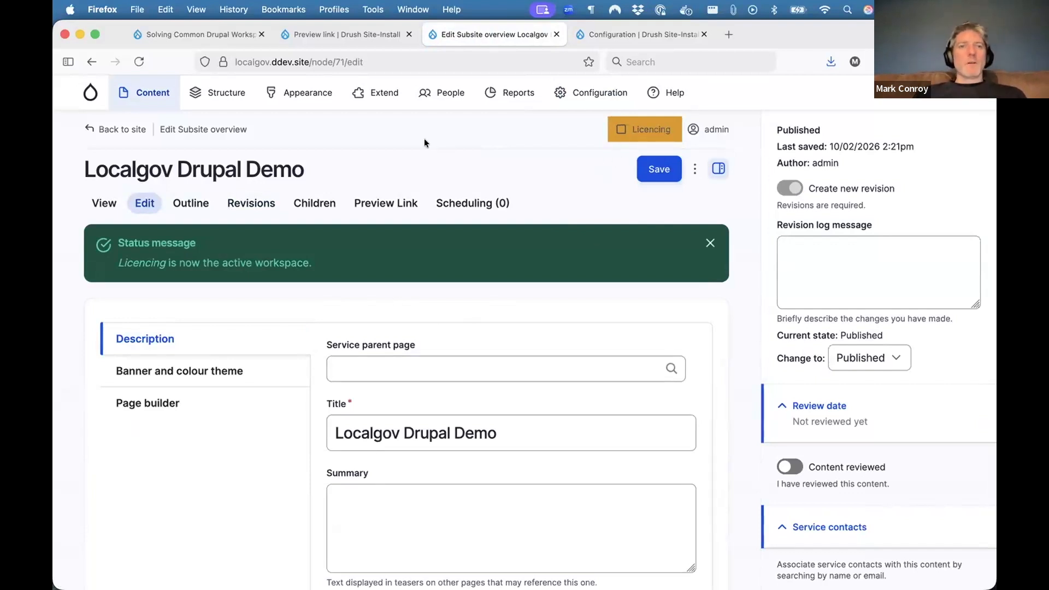
{"action": "mouse_move", "coordinate": [235, 98]}
{"action": "middle_click", "coordinate": [240, 119]}
- Place the Switch To Live block in the Content top region with its title hidden
{"action": "left_click", "coordinate": [624, 34]}
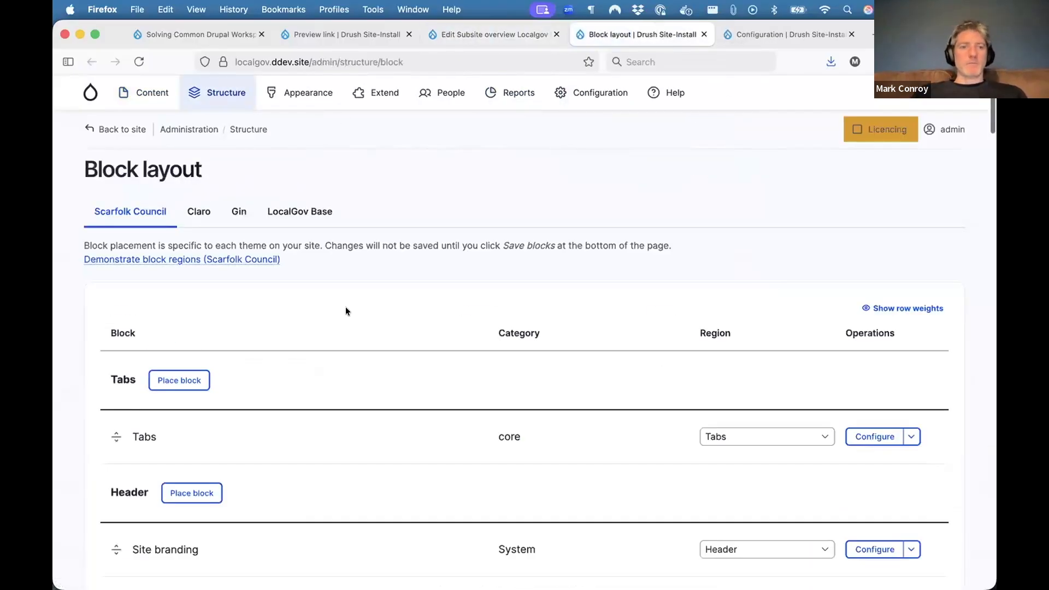
{"action": "scroll", "coordinate": [276, 421], "scroll_direction": "down", "scroll_amount": 10}
{"action": "scroll", "coordinate": [276, 423], "scroll_direction": "down", "scroll_amount": 10}
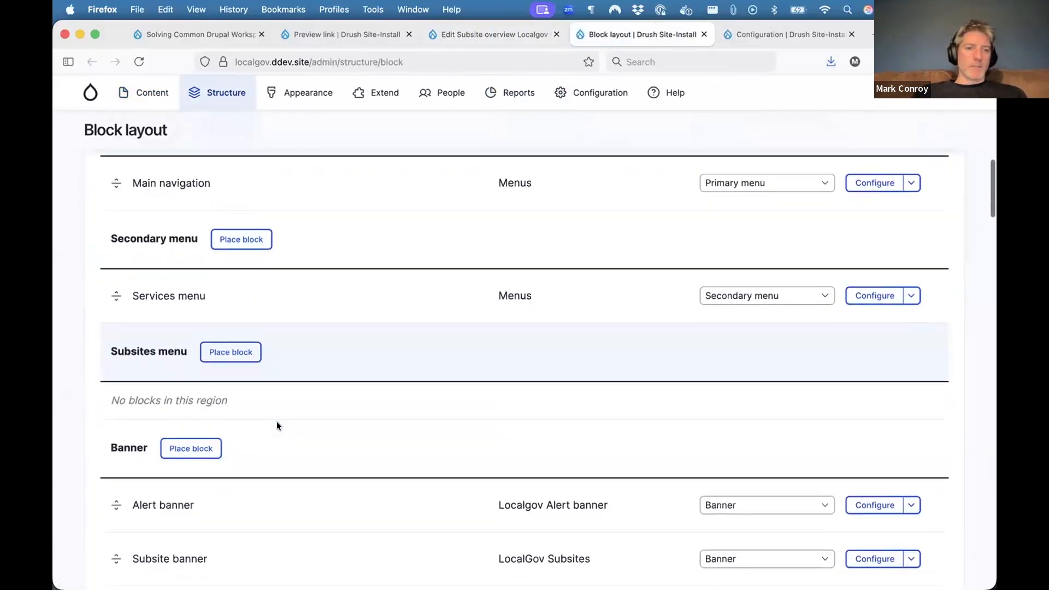
{"action": "scroll", "coordinate": [276, 422], "scroll_direction": "down", "scroll_amount": 6}
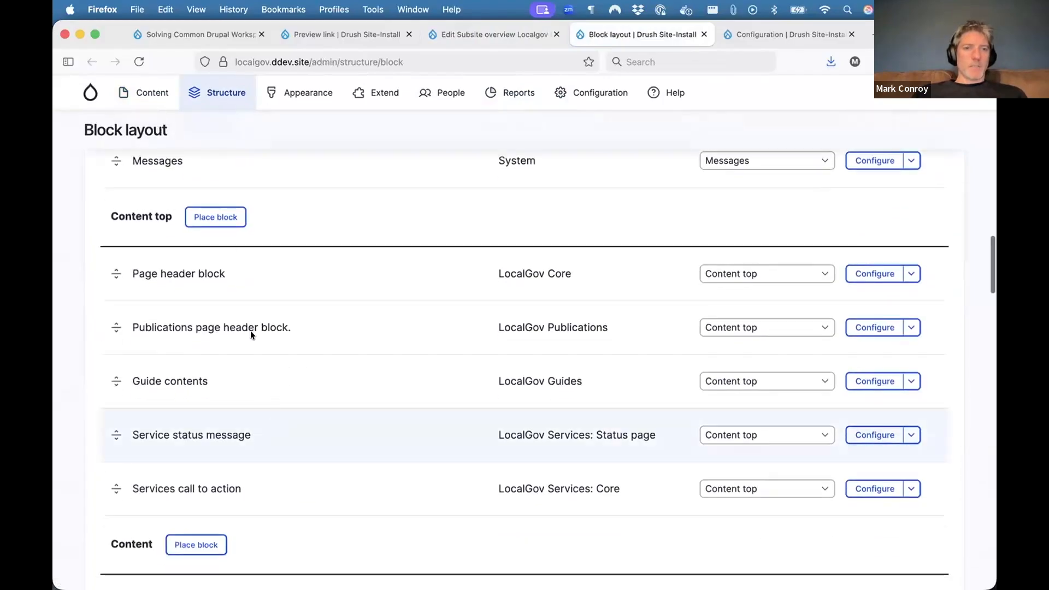
{"action": "left_click", "coordinate": [217, 221]}
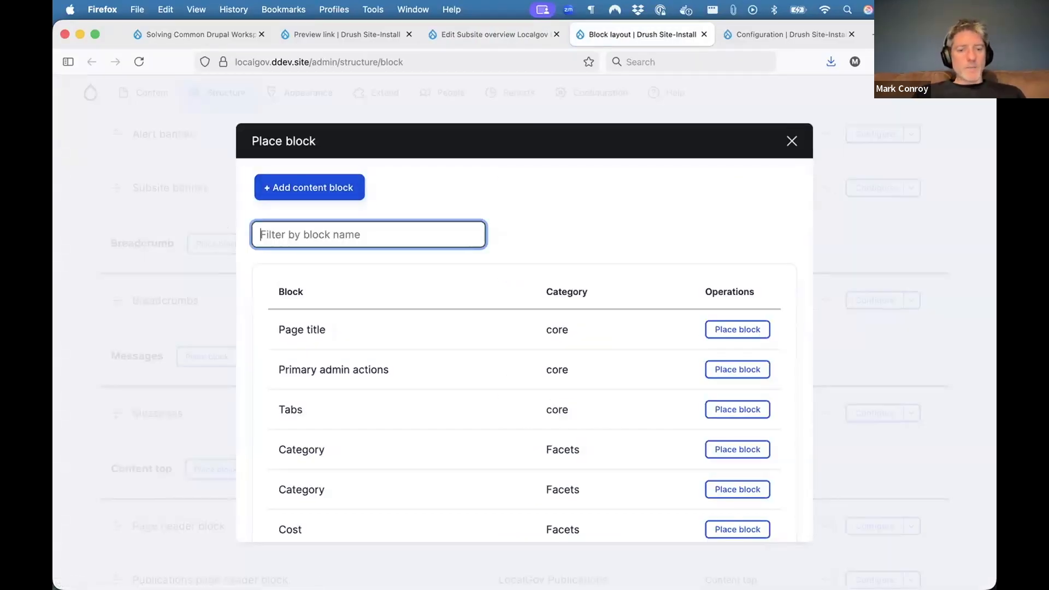
{"action": "type", "text": "swit"}
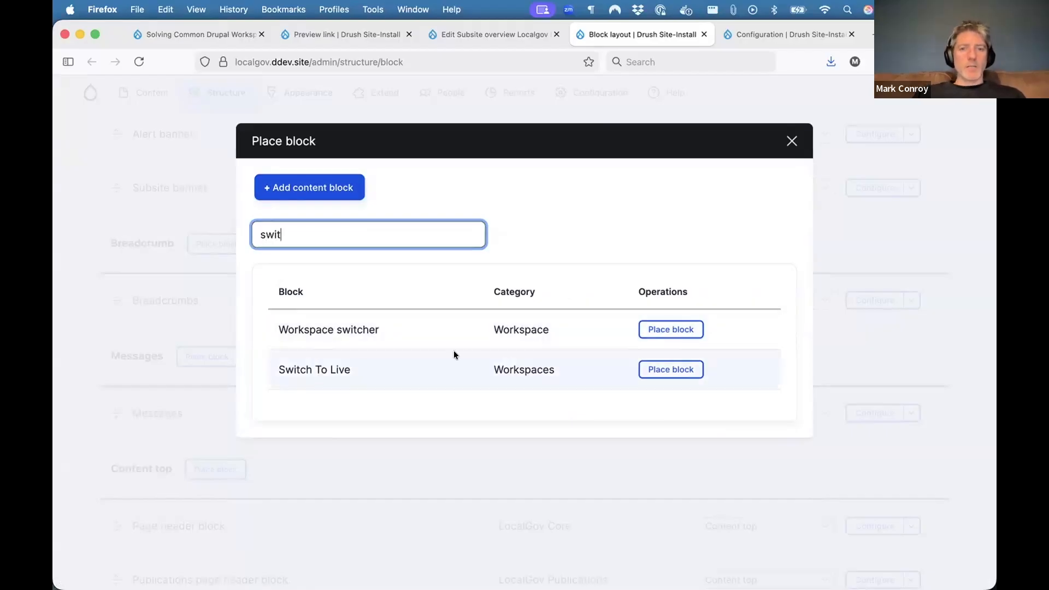
{"action": "left_click", "coordinate": [667, 369]}
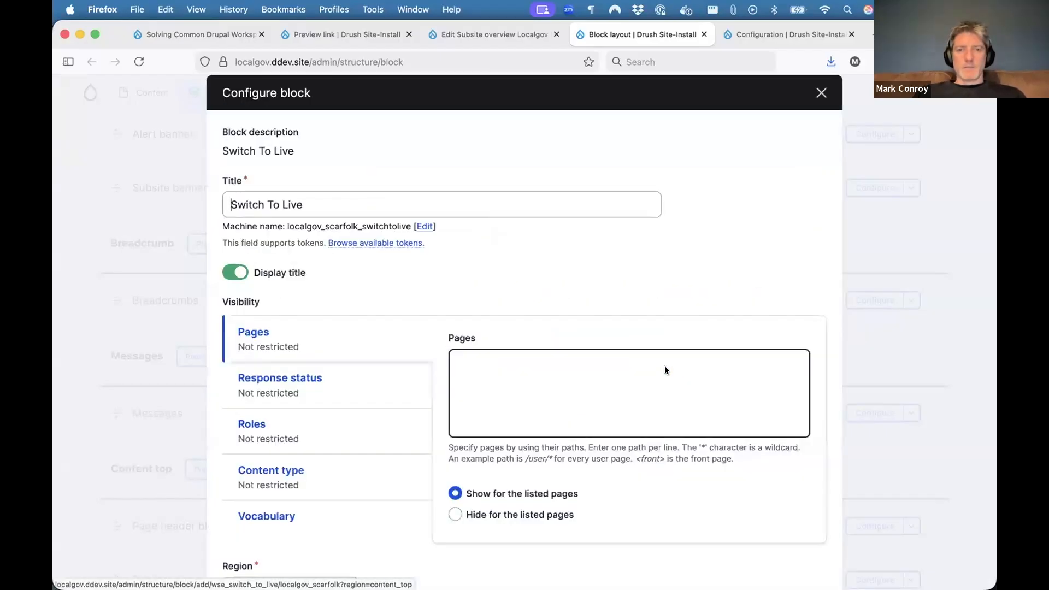
{"action": "left_click", "coordinate": [236, 321]}
{"action": "left_click", "coordinate": [252, 522]}
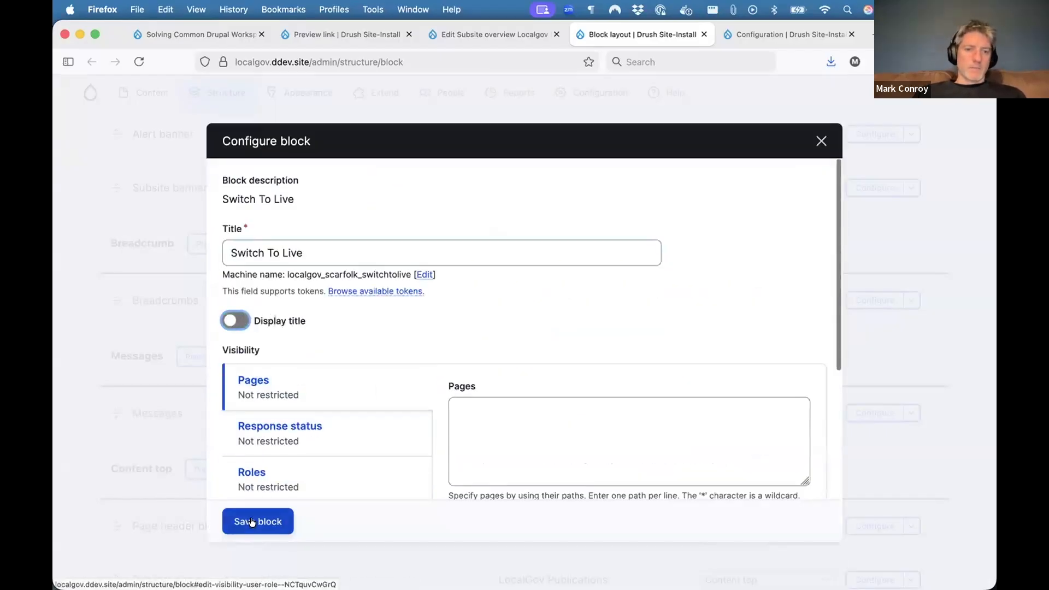
- Save the block layout and submit the change in Live
{"action": "scroll", "coordinate": [250, 516], "scroll_direction": "down", "scroll_amount": 20}
{"action": "scroll", "coordinate": [142, 520], "scroll_direction": "down", "scroll_amount": 15}
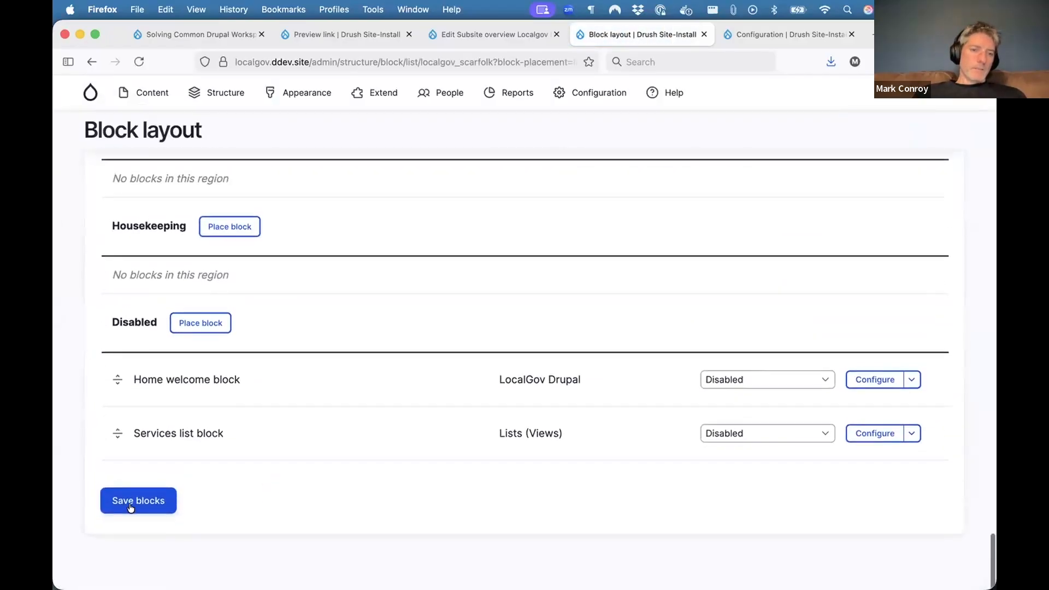
{"action": "left_click", "coordinate": [133, 502]}
{"action": "left_click", "coordinate": [400, 391]}
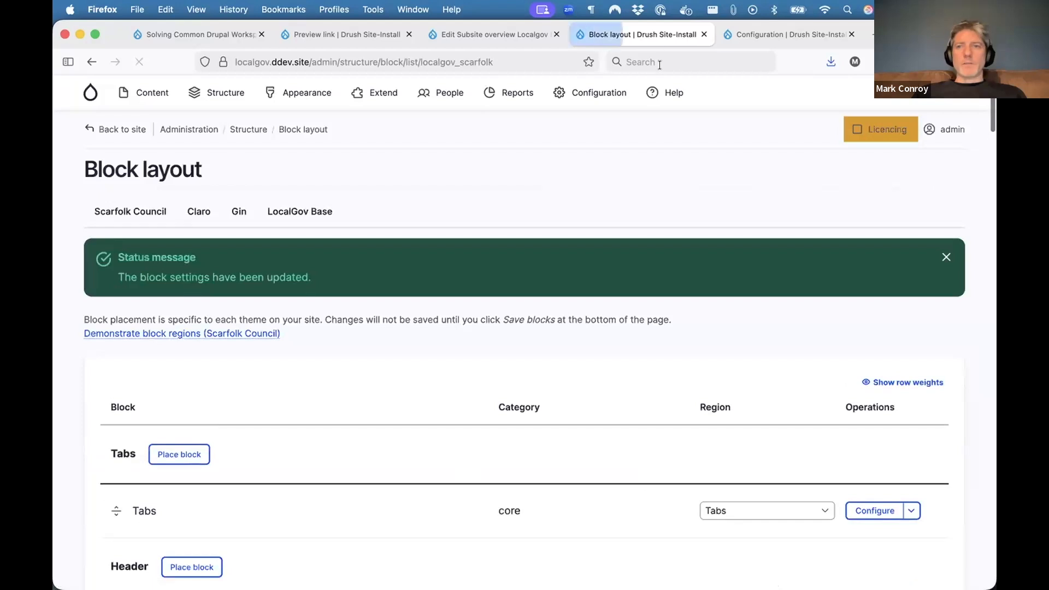
{"action": "left_click", "coordinate": [495, 31]}
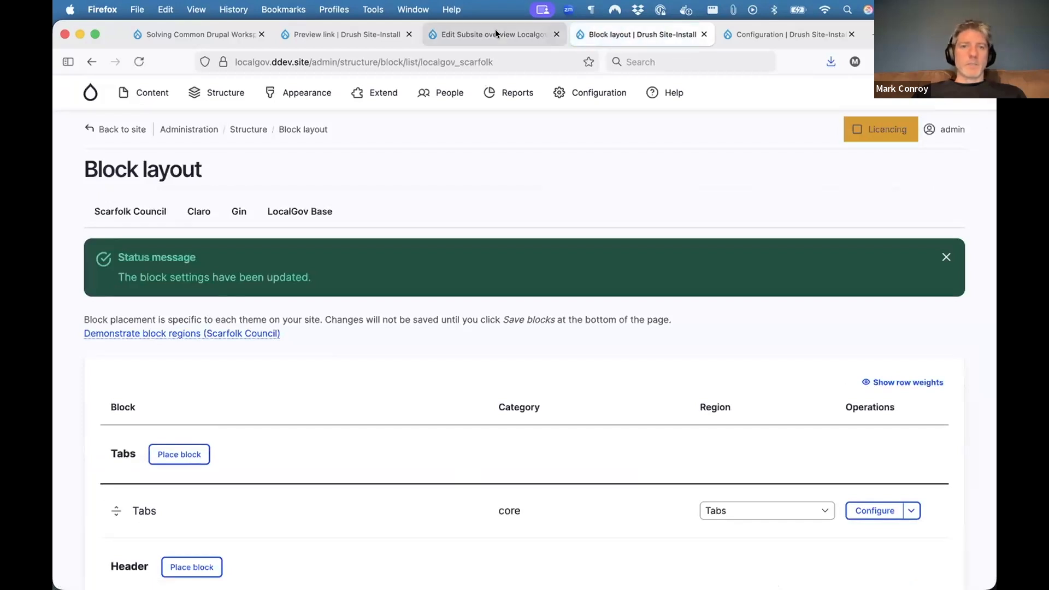
{"action": "left_click", "coordinate": [104, 203]}
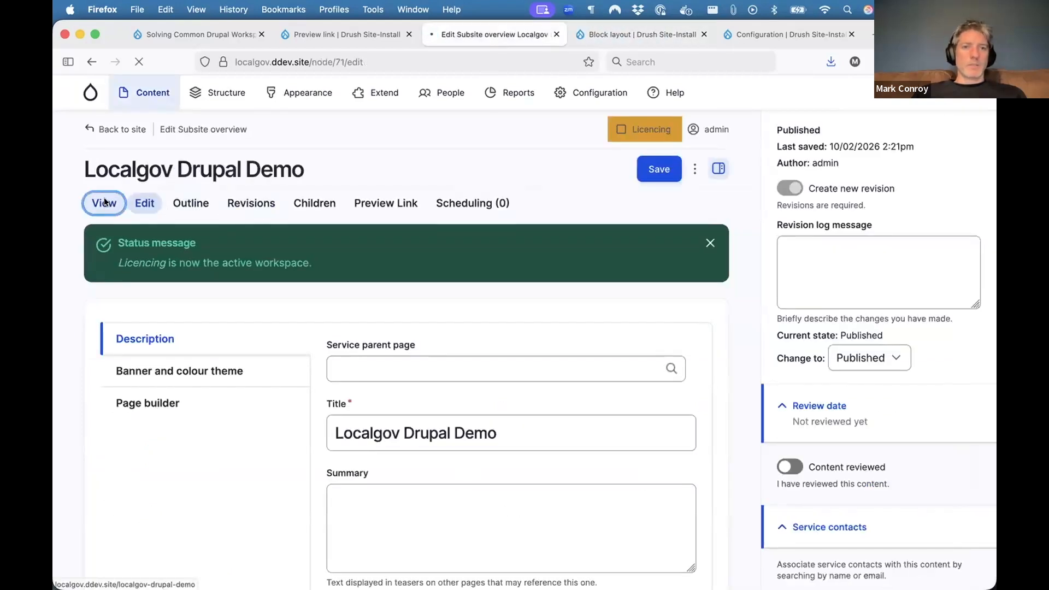
{"action": "scroll", "coordinate": [215, 332], "scroll_direction": "down", "scroll_amount": 10}
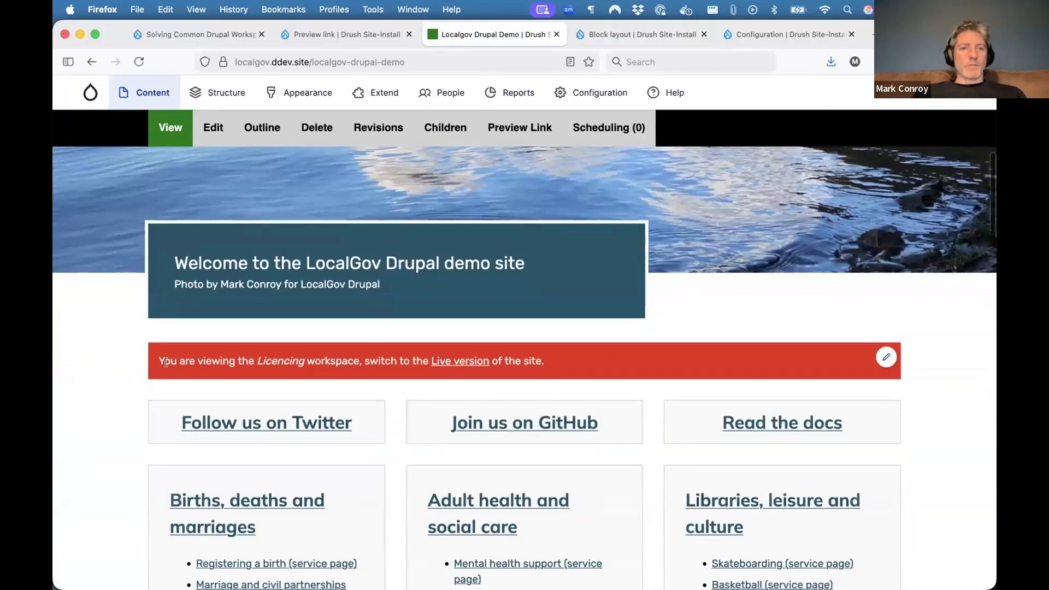
{"action": "left_click_drag", "start_coordinate": [160, 362], "coordinate": [352, 361]}
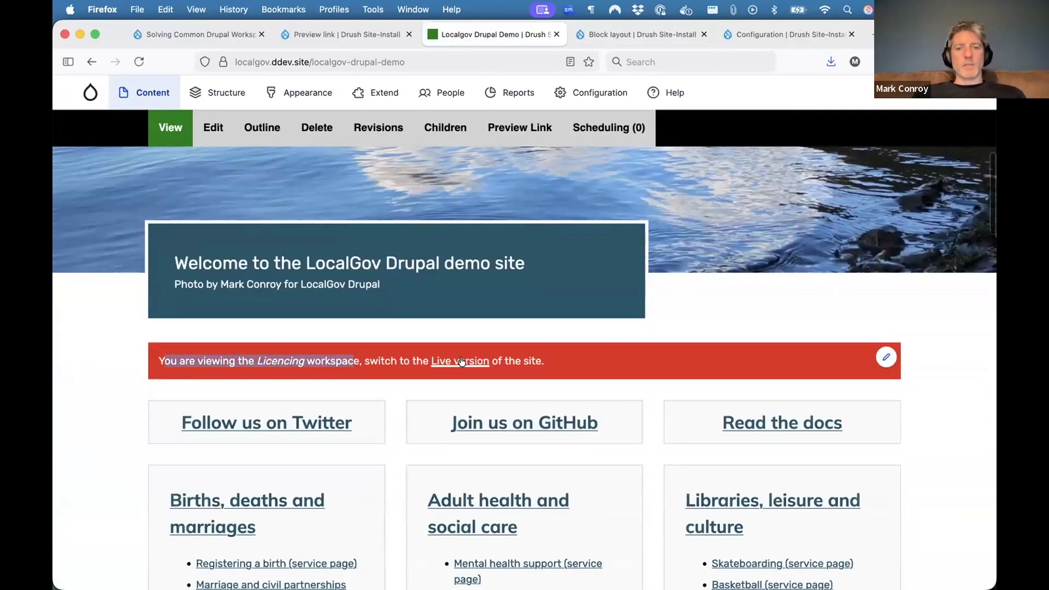
{"action": "left_click", "coordinate": [390, 358]}
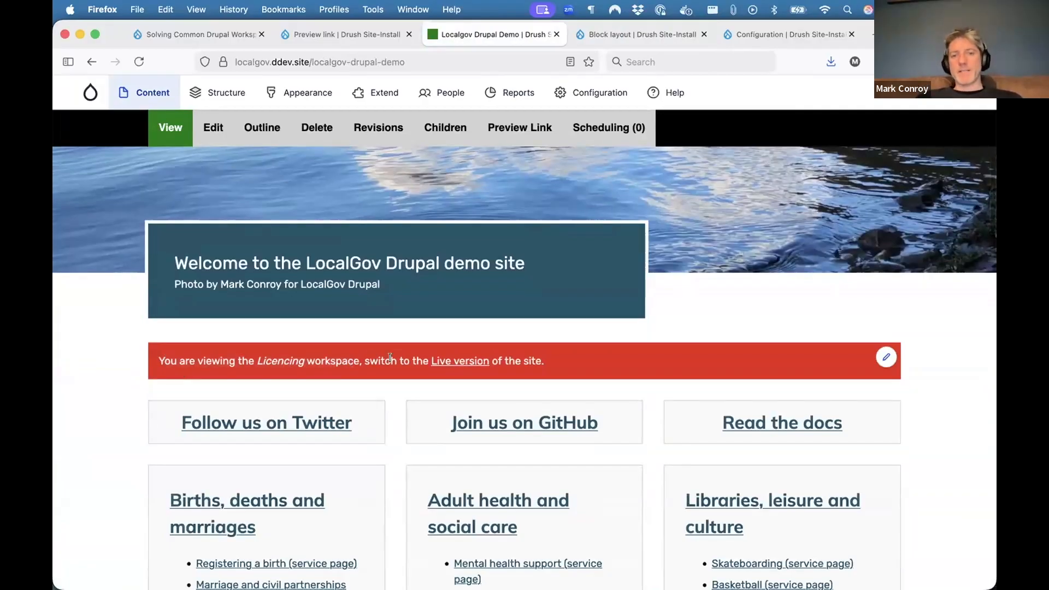
{"action": "left_click_drag", "start_coordinate": [409, 361], "coordinate": [525, 356]}
{"action": "left_click", "coordinate": [525, 358]}
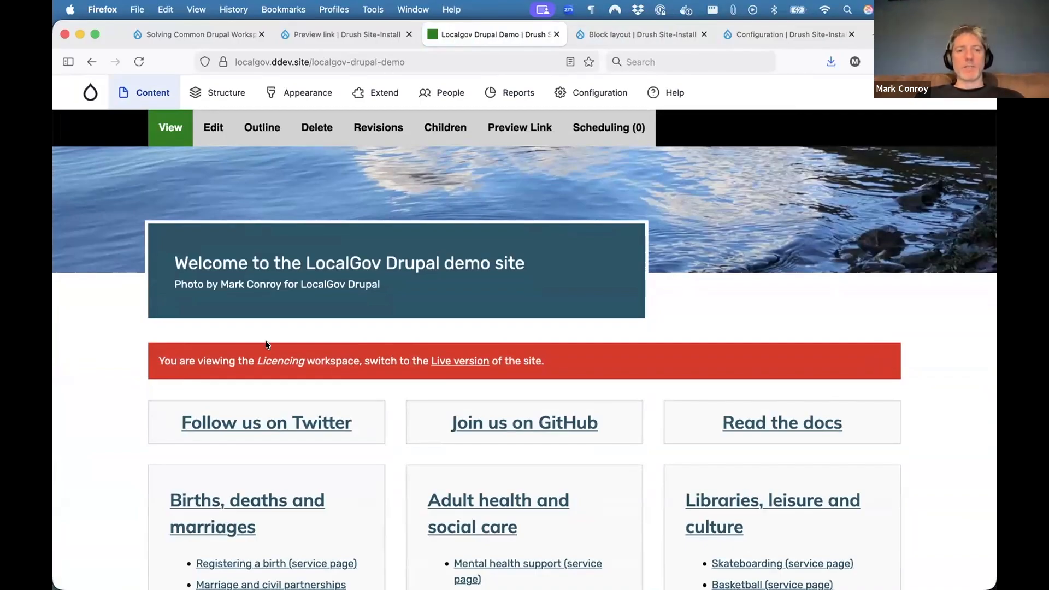
{"action": "double_click", "coordinate": [274, 358]}
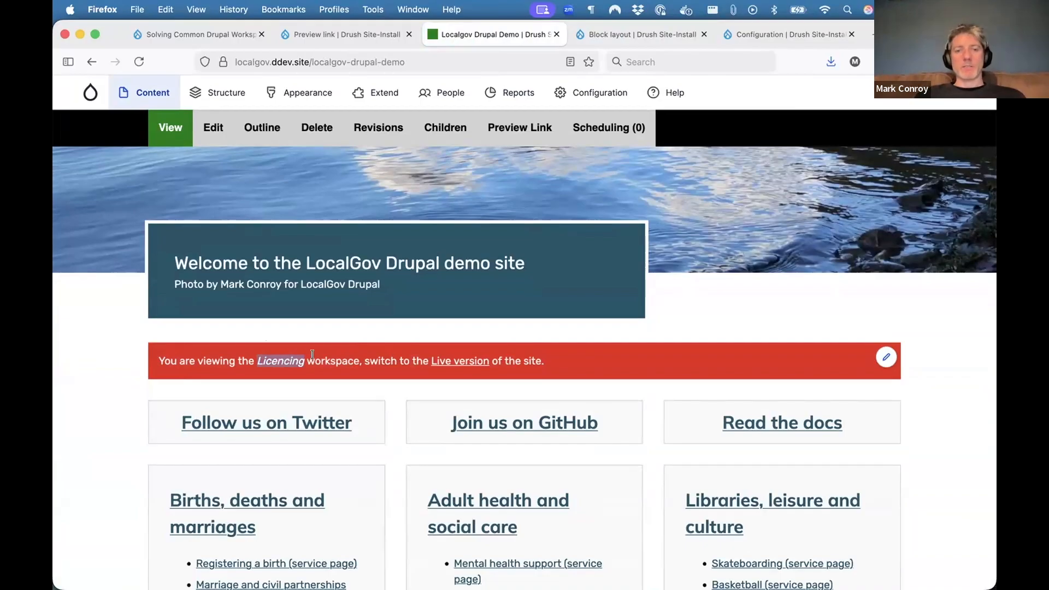
{"action": "scroll", "coordinate": [311, 364], "scroll_direction": "up", "scroll_amount": 1}
{"action": "left_click", "coordinate": [310, 372]}
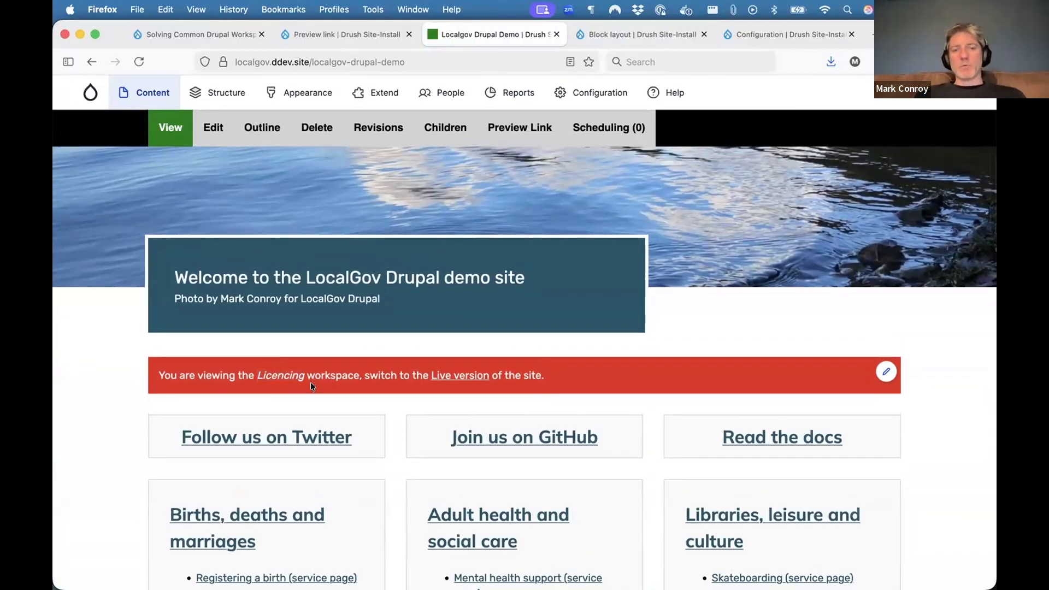
{"action": "scroll", "coordinate": [310, 382], "scroll_direction": "up", "scroll_amount": 3}
{"action": "scroll", "coordinate": [296, 254], "scroll_direction": "up", "scroll_amount": 6}
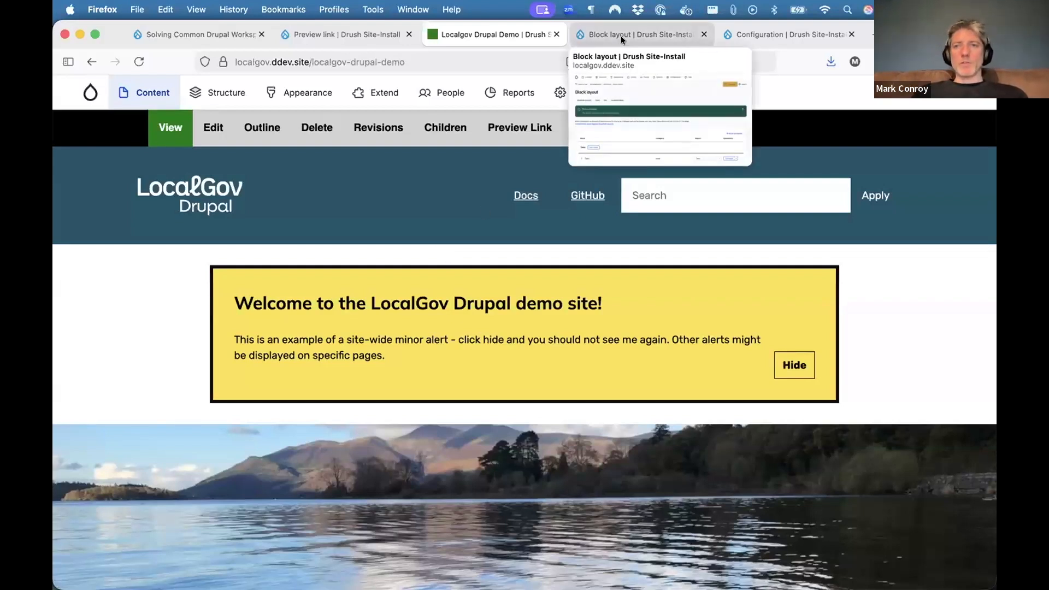
- Open Licencing's management page and review its 4 content items and 3 URL aliases, starting with the Demo subsite row
{"action": "left_click", "coordinate": [648, 30]}
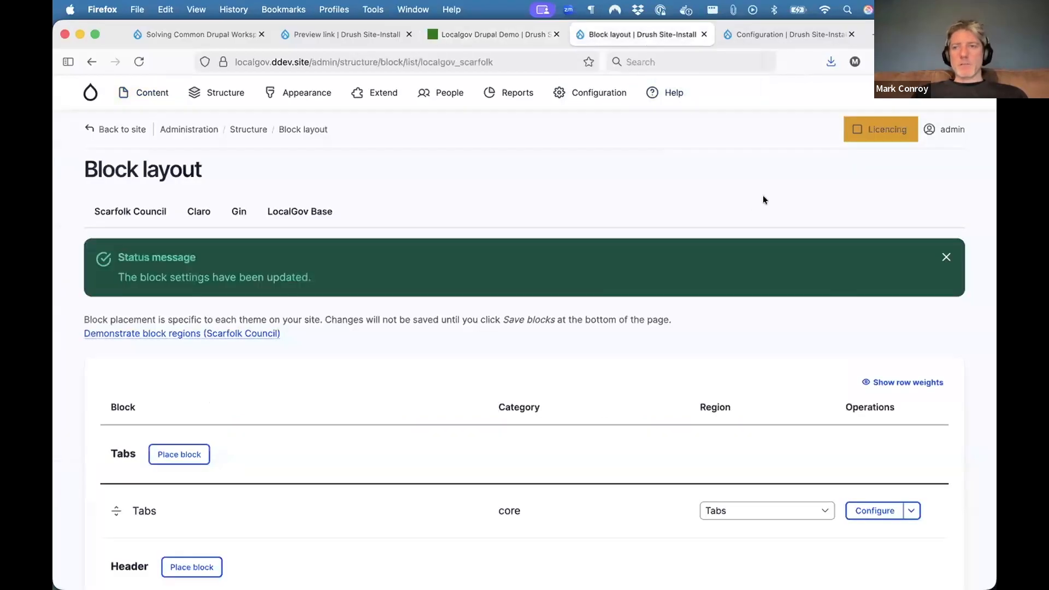
{"action": "left_click", "coordinate": [884, 129]}
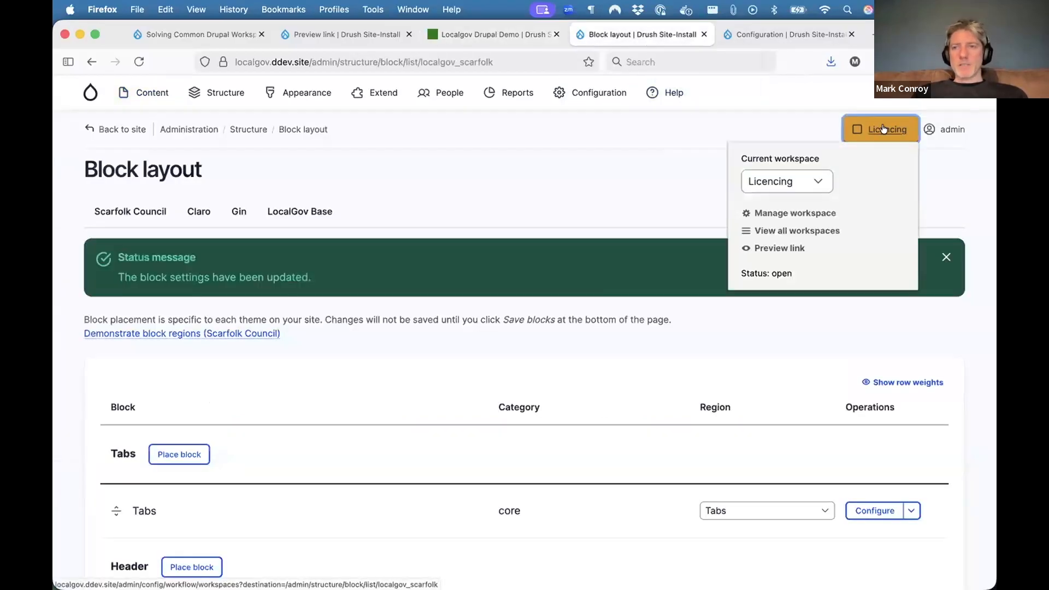
{"action": "left_click", "coordinate": [782, 211]}
{"action": "scroll", "coordinate": [355, 370], "scroll_direction": "down", "scroll_amount": 1}
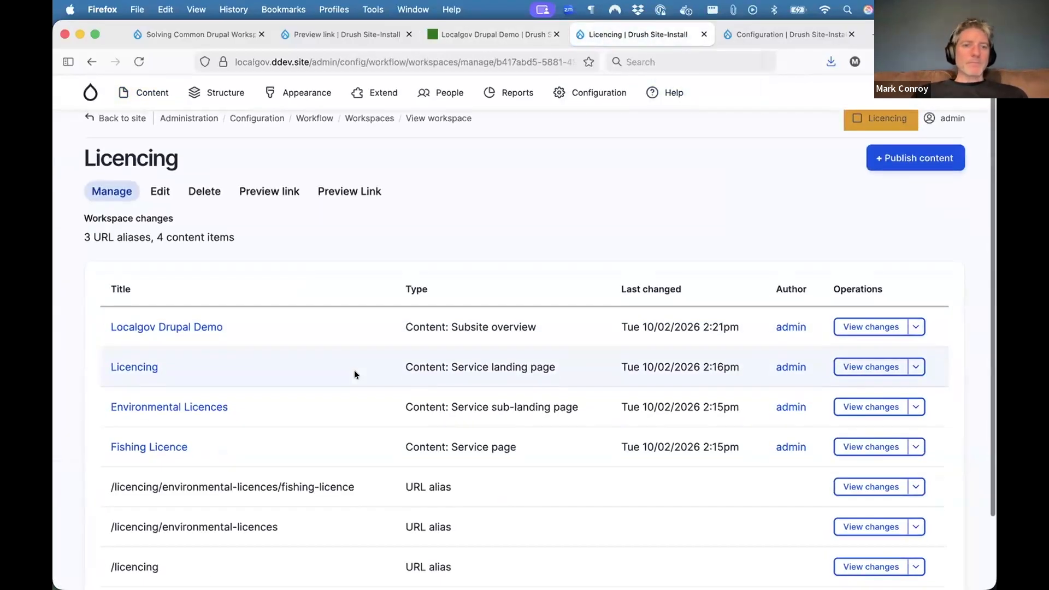
{"action": "left_click_drag", "start_coordinate": [149, 327], "coordinate": [241, 323]}
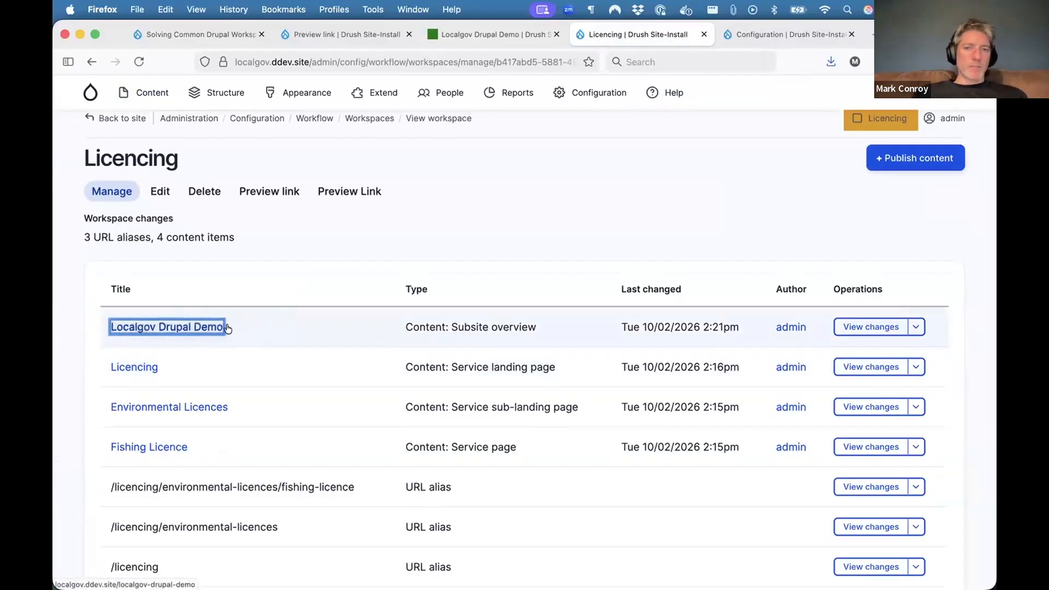
{"action": "left_click", "coordinate": [237, 324]}
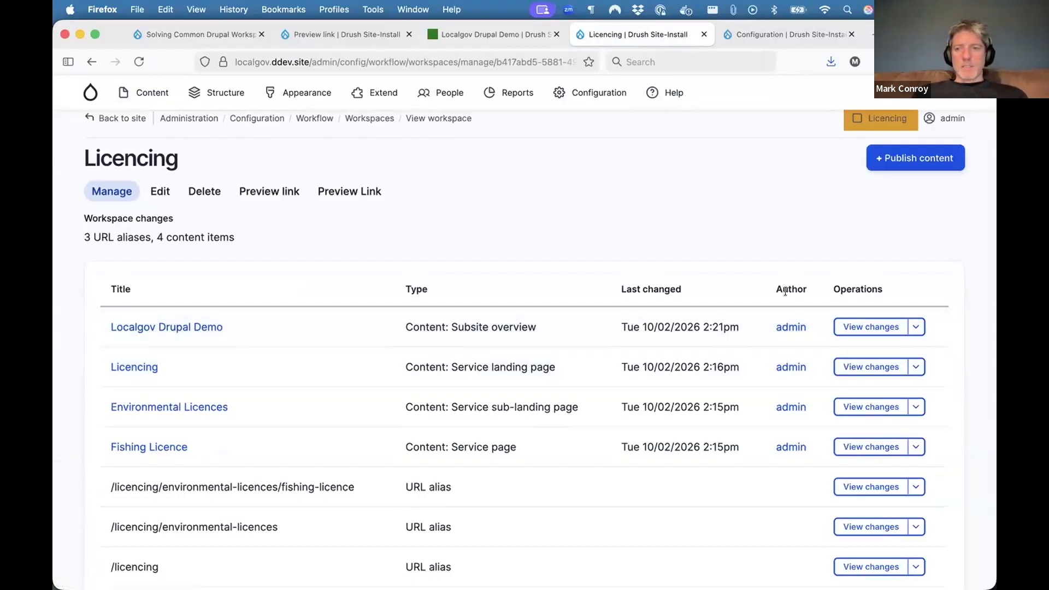
{"action": "left_click", "coordinate": [918, 327]}
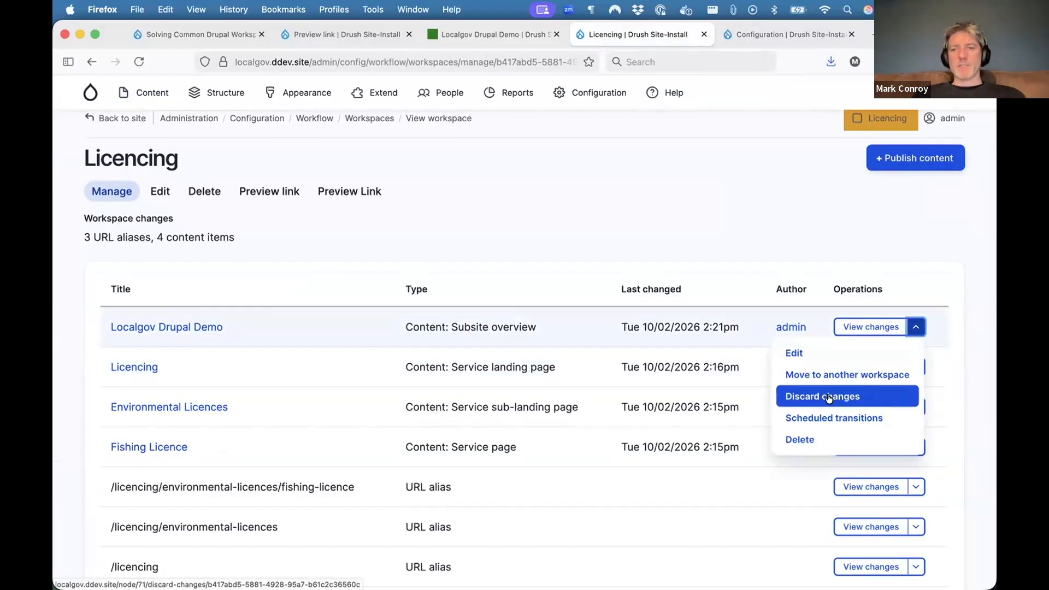
{"action": "left_click", "coordinate": [722, 247]}
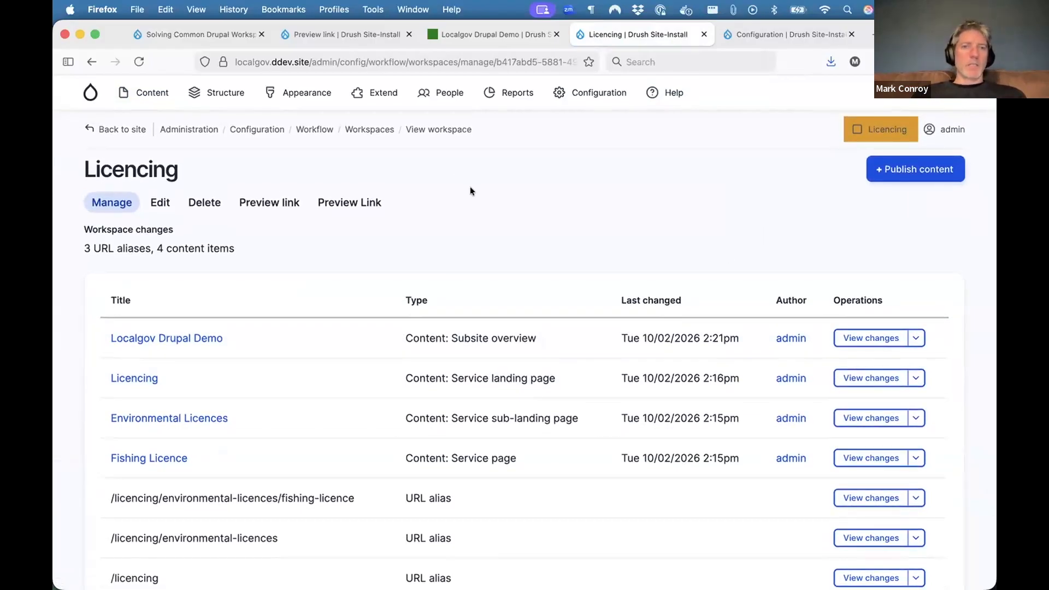
- From the Workspaces list, add a new workspace labelled 'Live Fix' and save it
{"action": "left_click", "coordinate": [382, 133]}
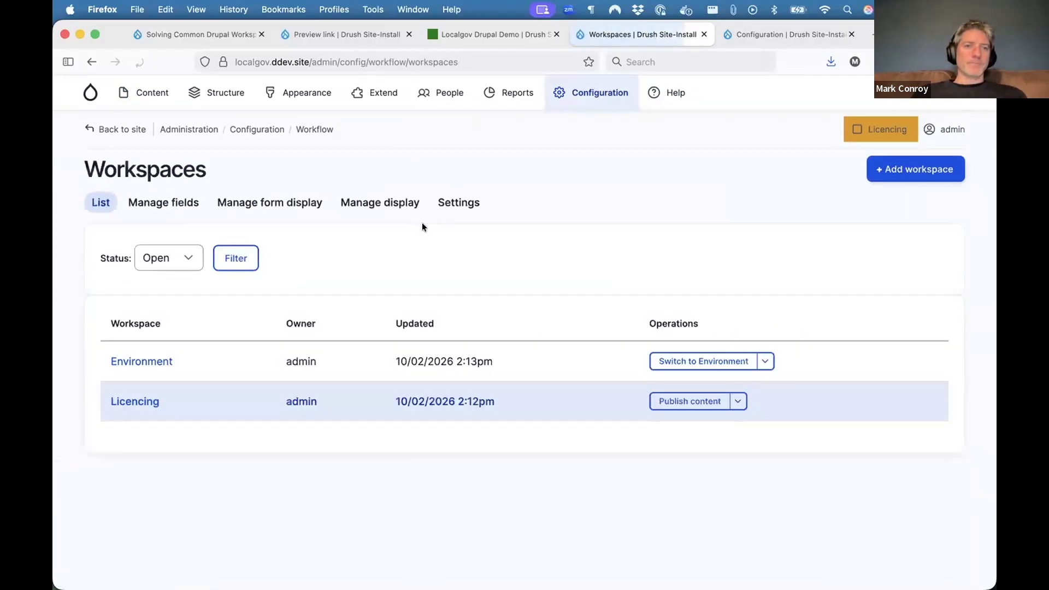
{"action": "left_click", "coordinate": [916, 164]}
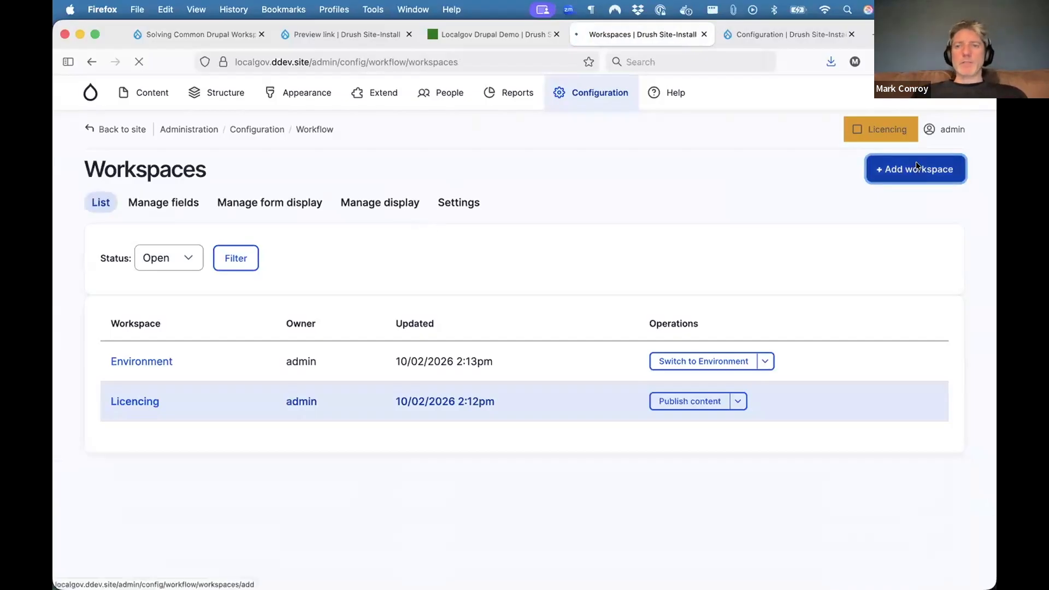
{"action": "left_click", "coordinate": [292, 240]}
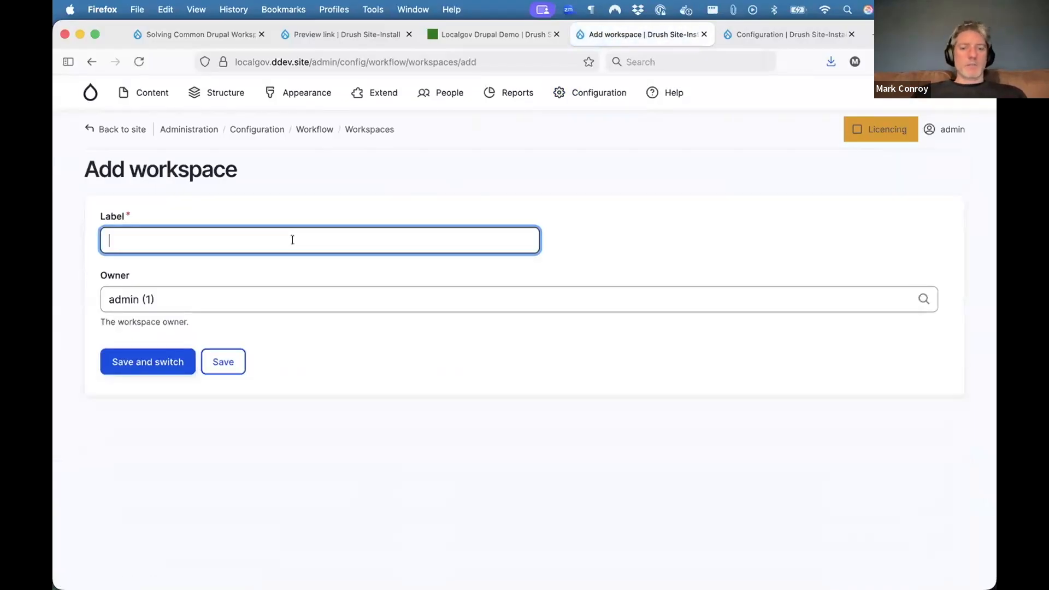
{"action": "type", "text": "Live "}
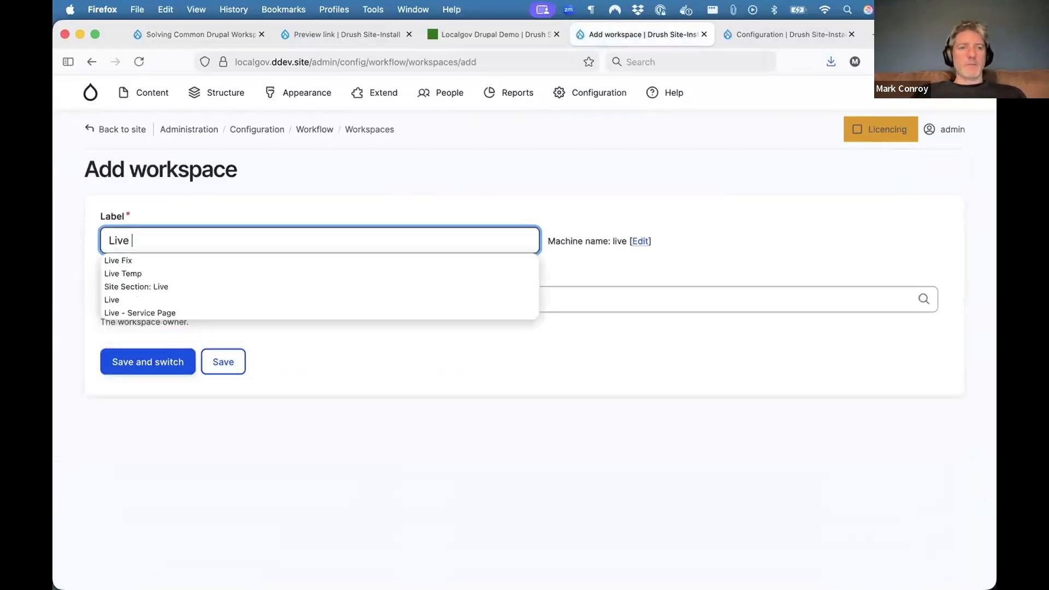
{"action": "type", "text": "Fix"}
{"action": "left_click", "coordinate": [314, 260]}
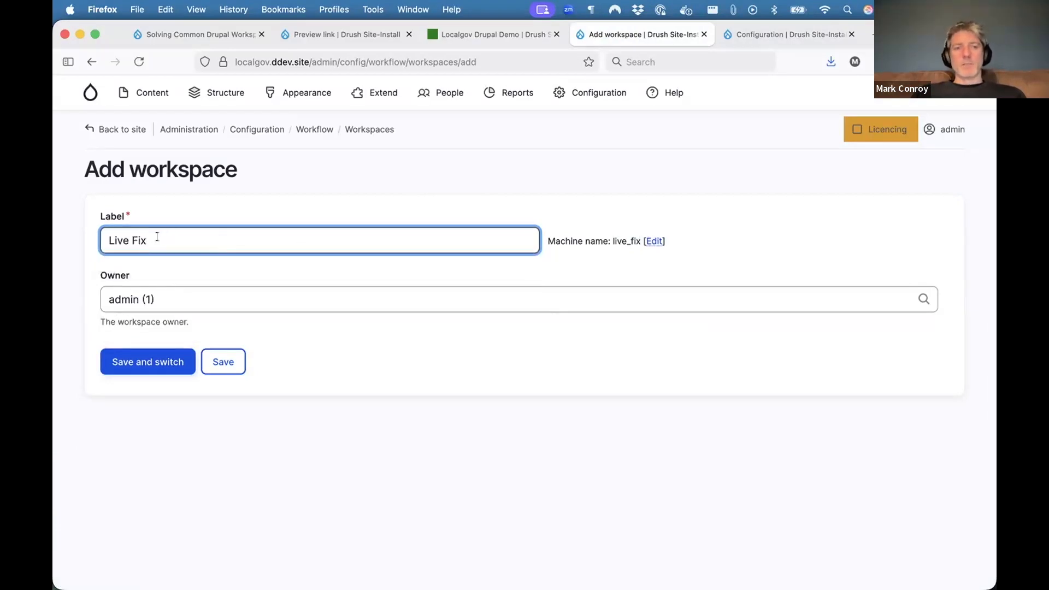
{"action": "left_click_drag", "start_coordinate": [157, 241], "coordinate": [104, 240]}
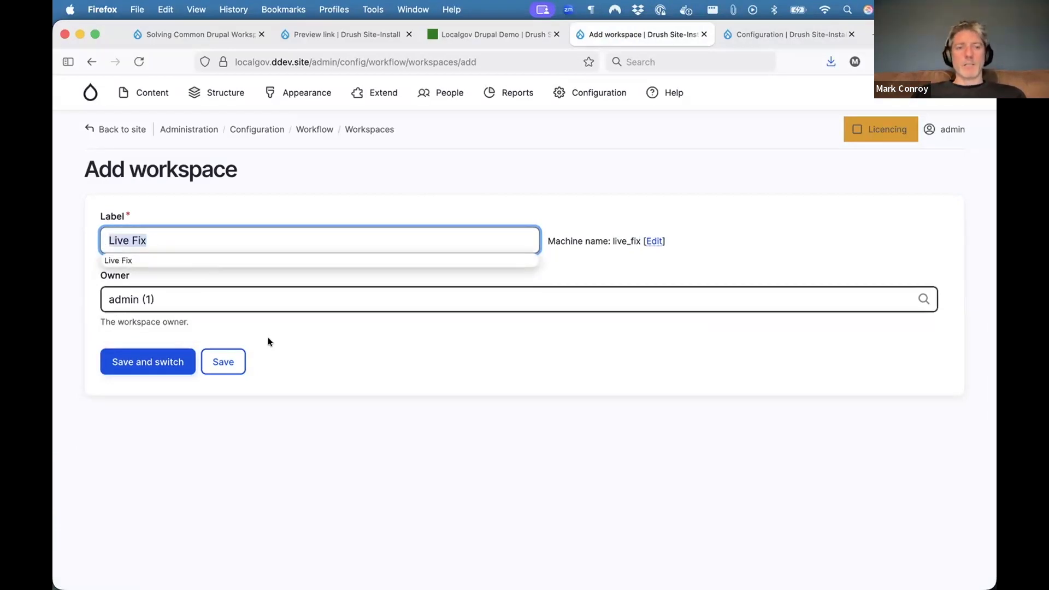
{"action": "left_click", "coordinate": [217, 362]}
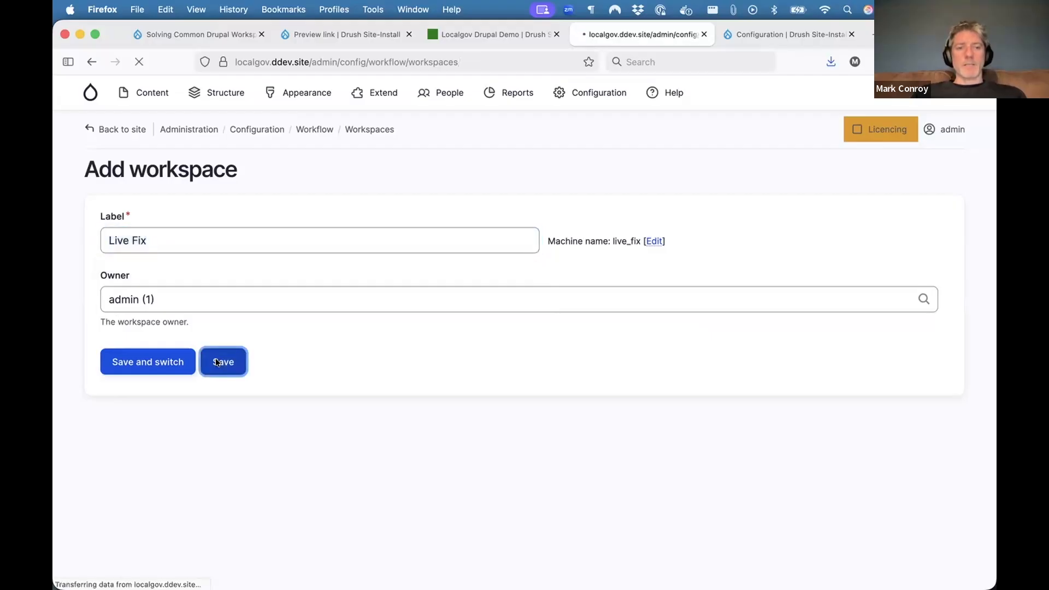
{"action": "scroll", "coordinate": [300, 393], "scroll_direction": "down", "scroll_amount": 1}
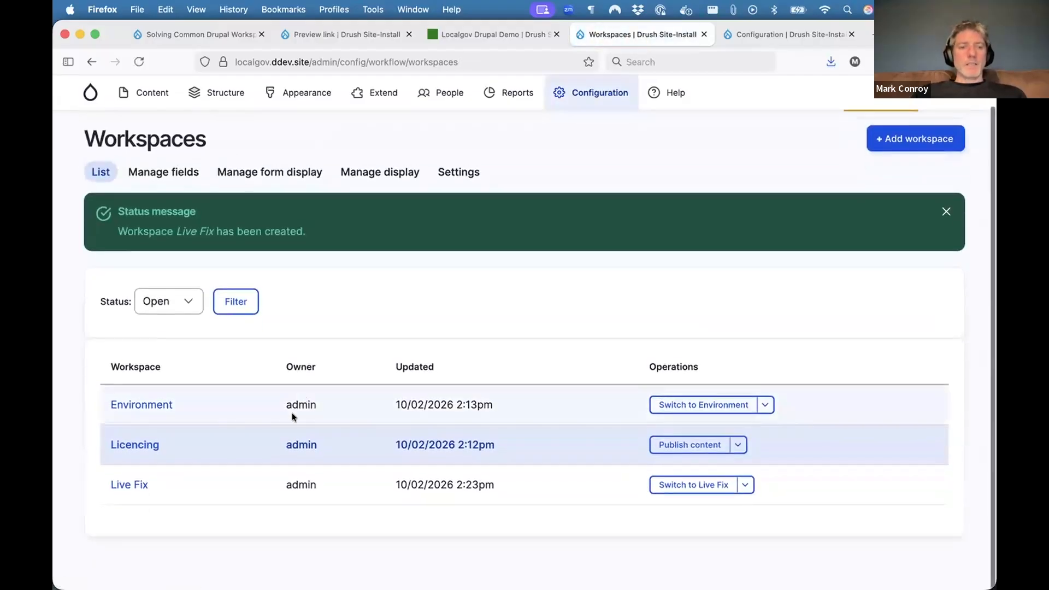
- Move the LocalGov Drupal Demo subsite overview change from Licencing to the Live Fix target workspace
{"action": "left_click", "coordinate": [135, 446]}
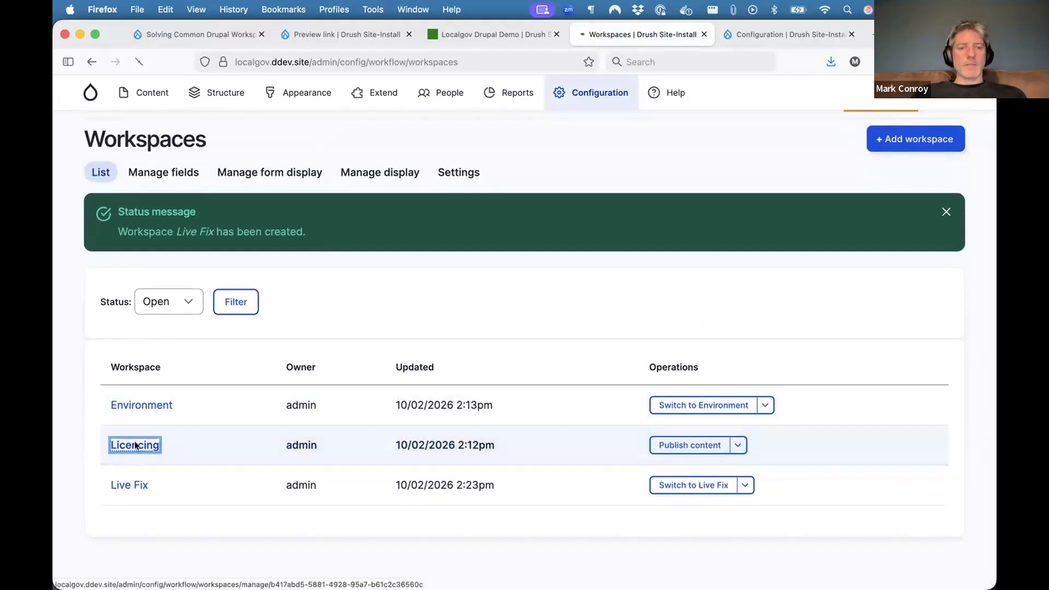
{"action": "left_click_drag", "start_coordinate": [113, 339], "coordinate": [189, 340]}
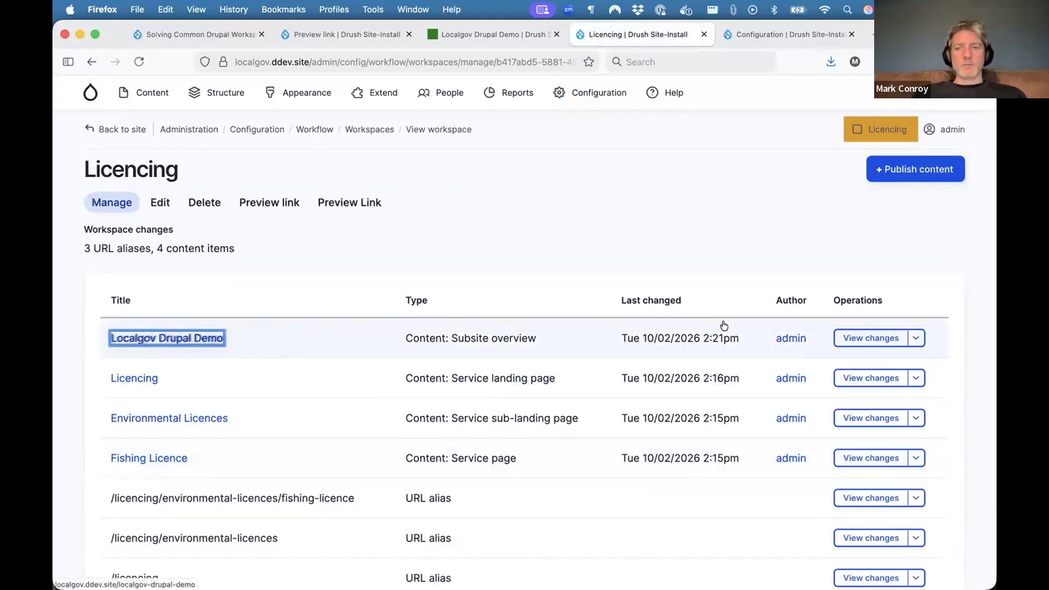
{"action": "left_click", "coordinate": [916, 338]}
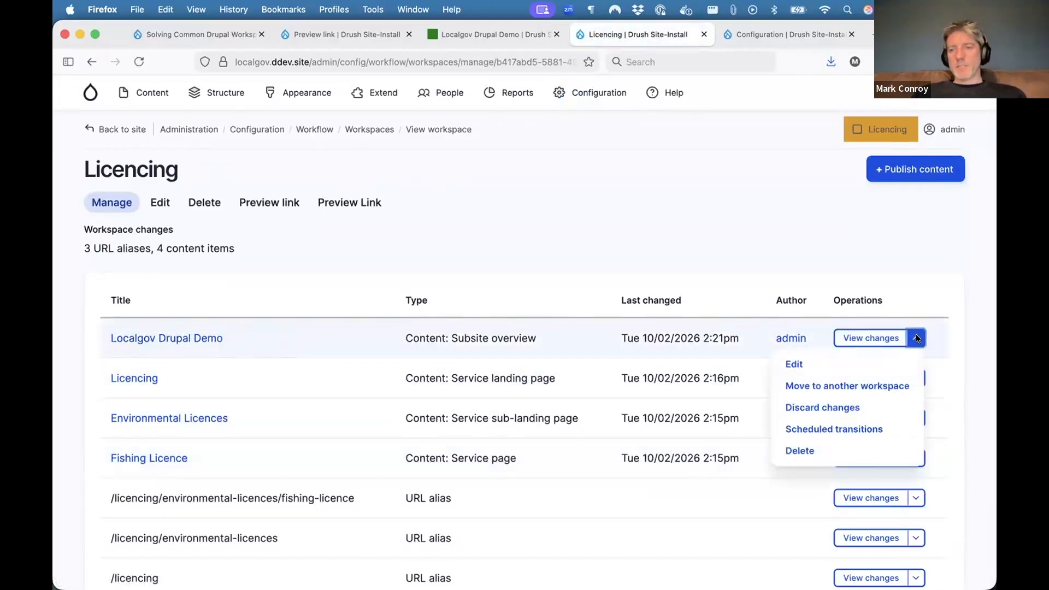
{"action": "left_click", "coordinate": [833, 387]}
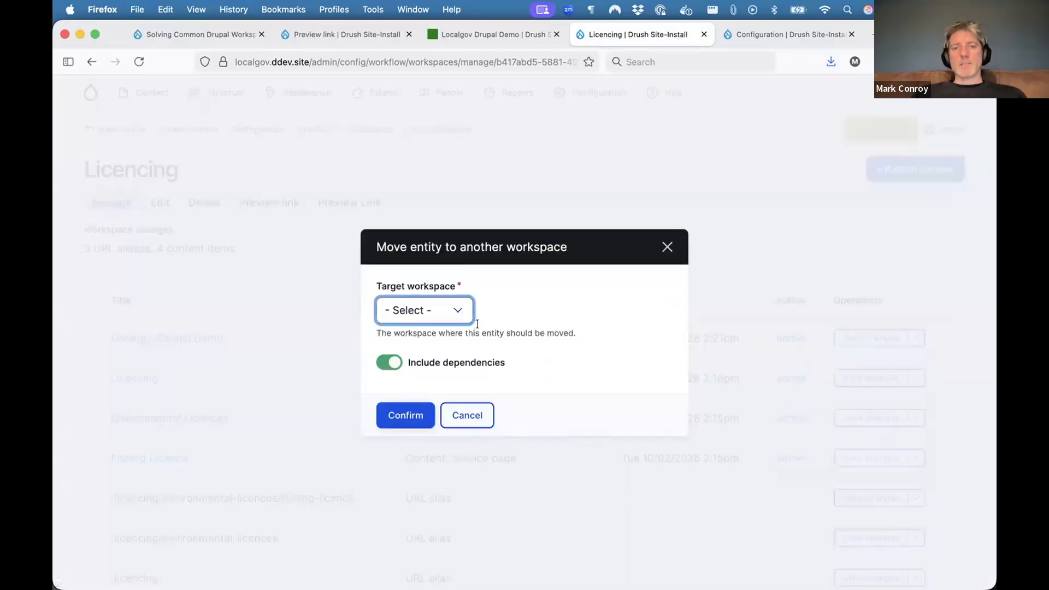
{"action": "left_click", "coordinate": [456, 308]}
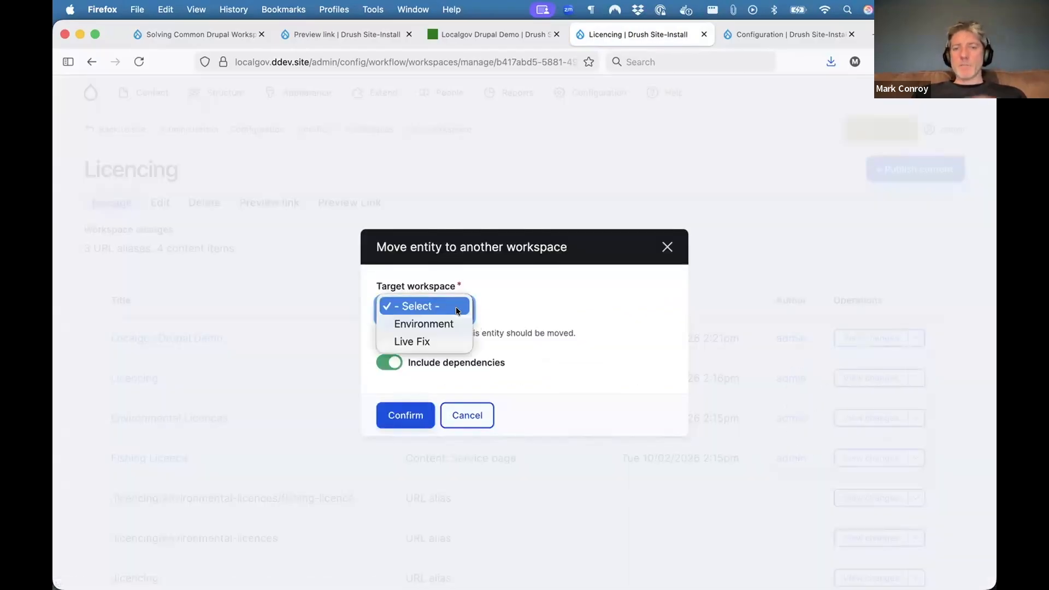
{"action": "left_click", "coordinate": [427, 341]}
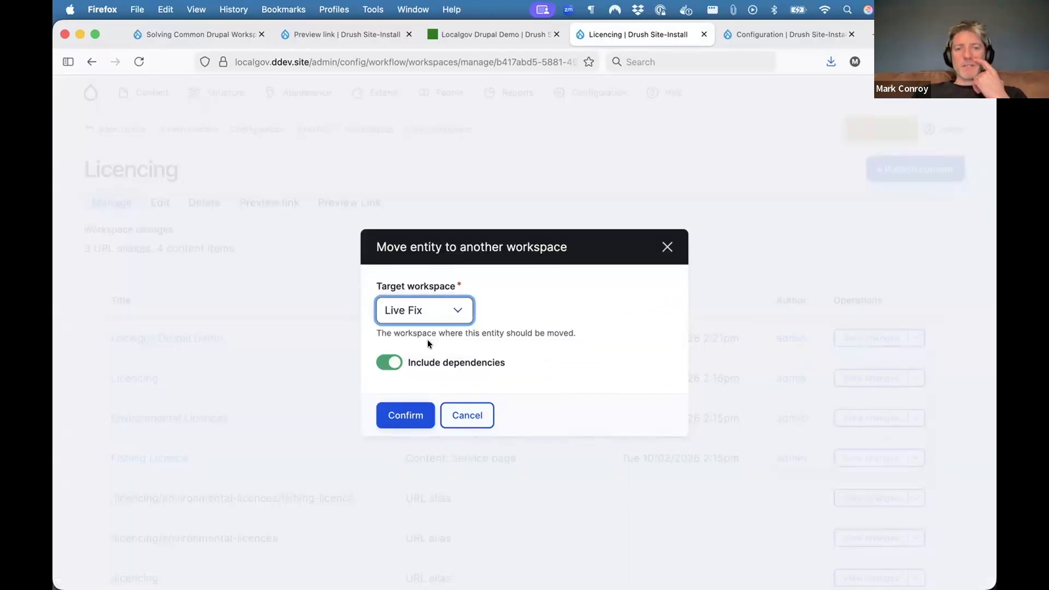
{"action": "left_click", "coordinate": [404, 414]}
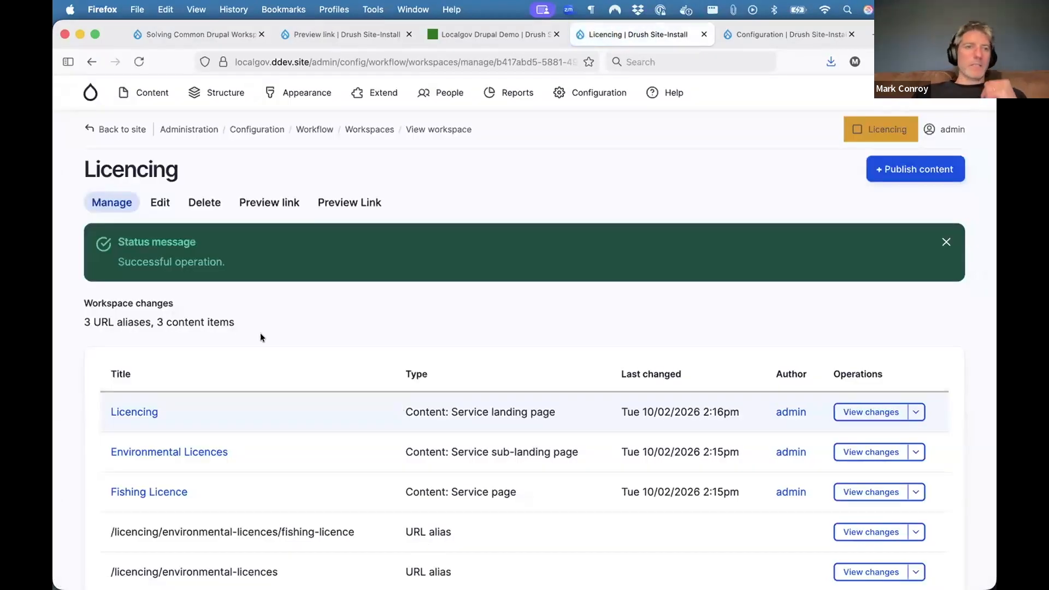
{"action": "scroll", "coordinate": [385, 333], "scroll_direction": "down", "scroll_amount": 4}
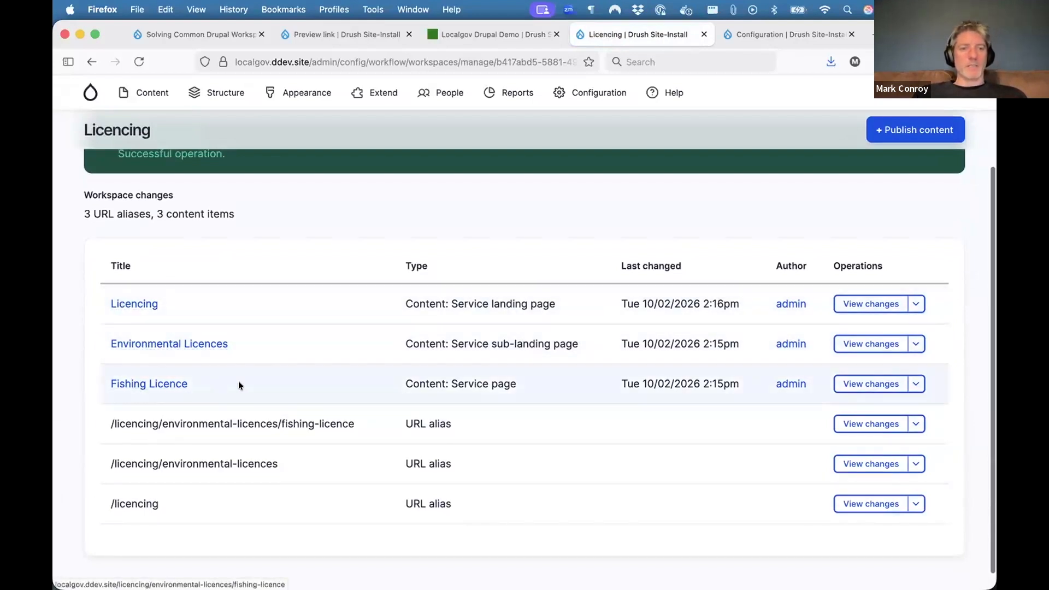
{"action": "scroll", "coordinate": [238, 382], "scroll_direction": "up", "scroll_amount": 4}
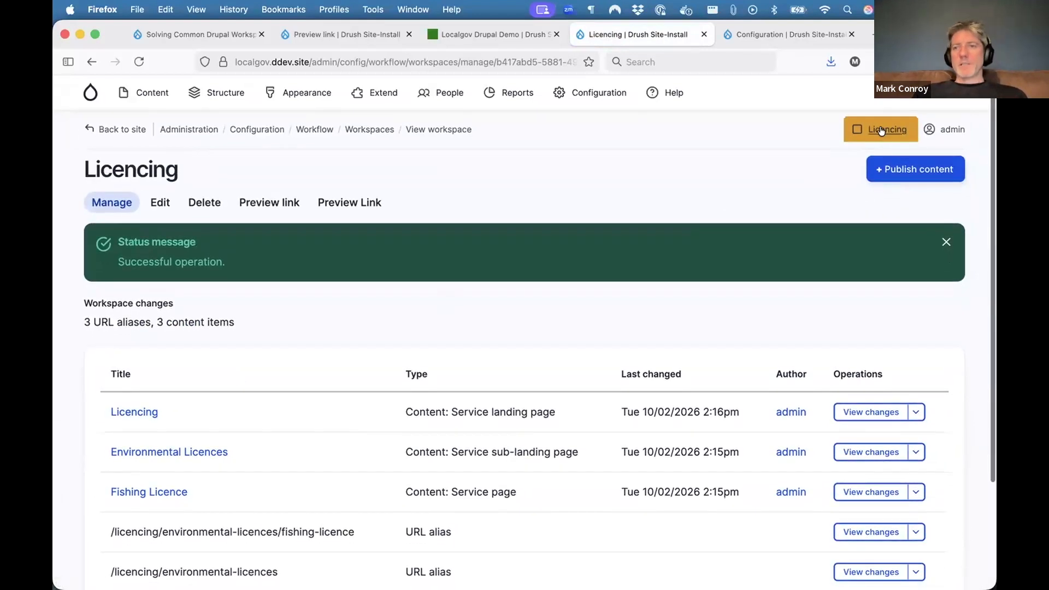
- Switch the current workspace to Live Fix
{"action": "left_click", "coordinate": [883, 131]}
{"action": "left_click", "coordinate": [812, 172]}
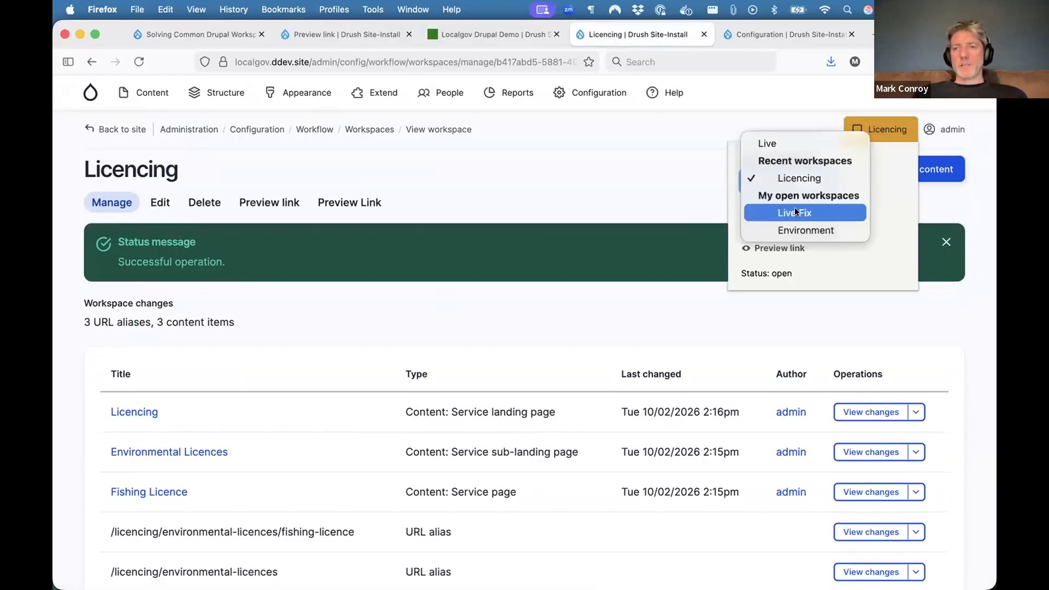
{"action": "left_click", "coordinate": [795, 208]}
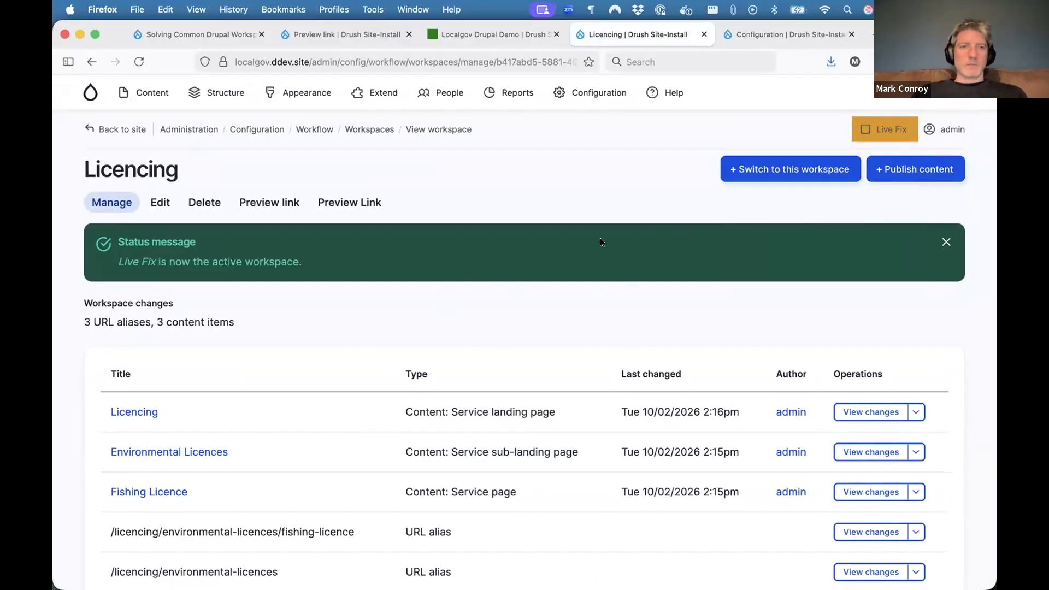
- Open Live Fix's management page and start publishing its 1 content item to Live
{"action": "left_click", "coordinate": [880, 129]}
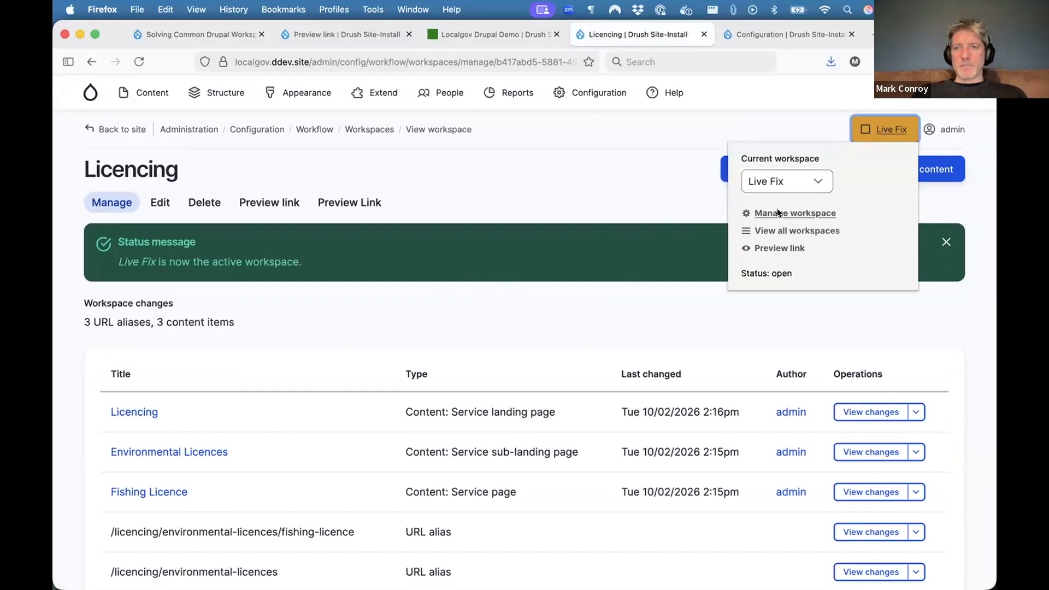
{"action": "left_click", "coordinate": [757, 212]}
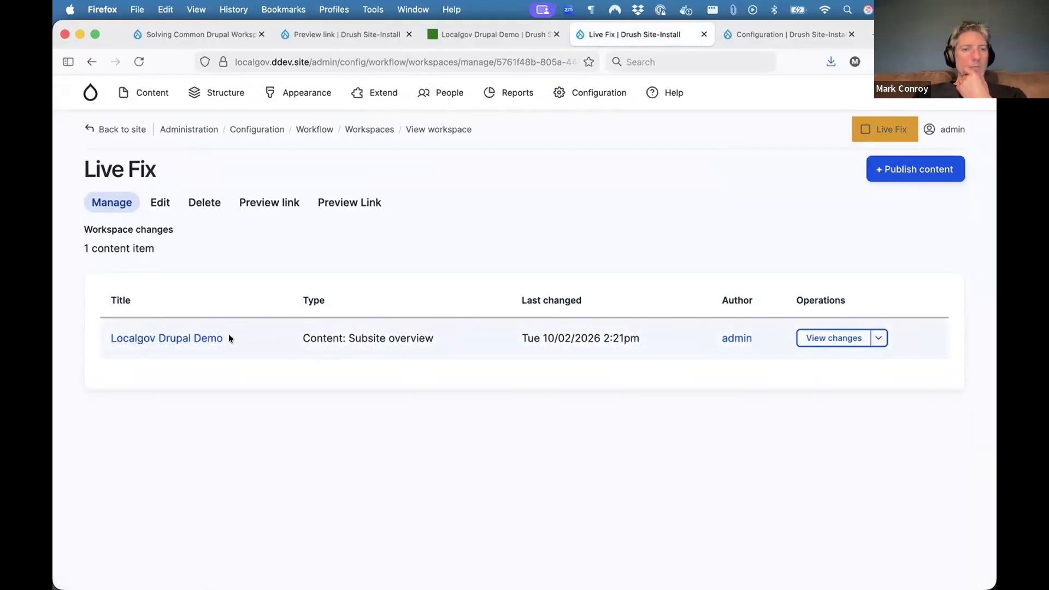
{"action": "left_click_drag", "start_coordinate": [228, 334], "coordinate": [109, 338]}
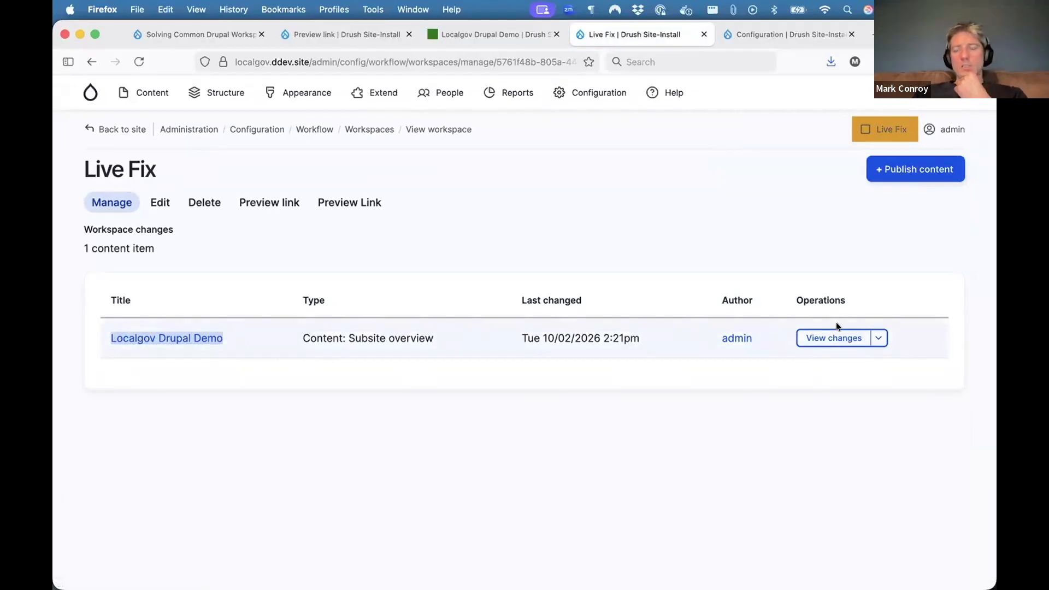
{"action": "left_click", "coordinate": [911, 171]}
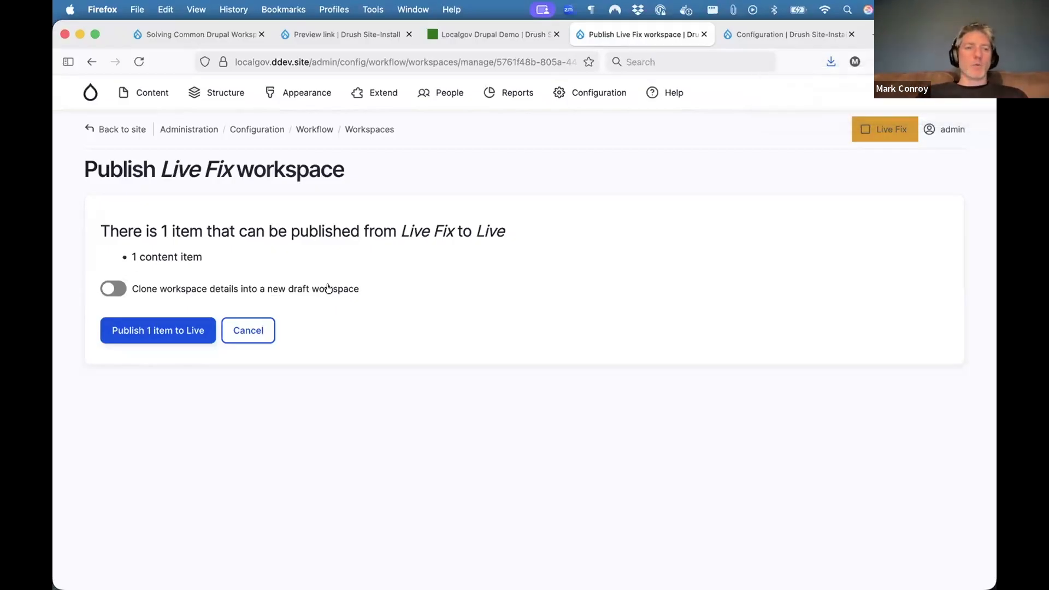
- Publish the 1 Live Fix item to Live with Clone workspace details left off
{"action": "left_click", "coordinate": [109, 289]}
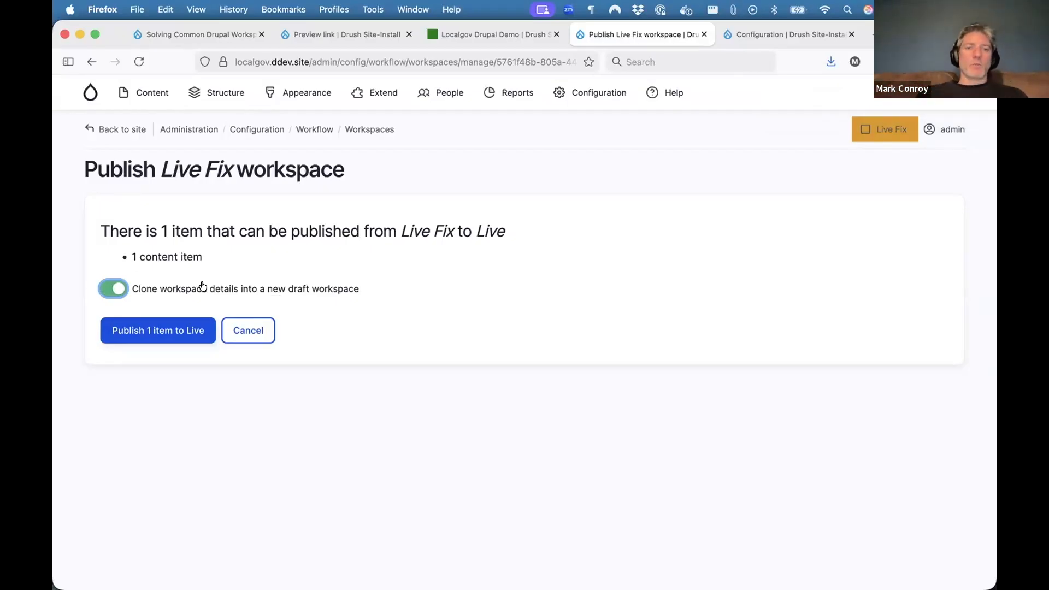
{"action": "left_click", "coordinate": [115, 290]}
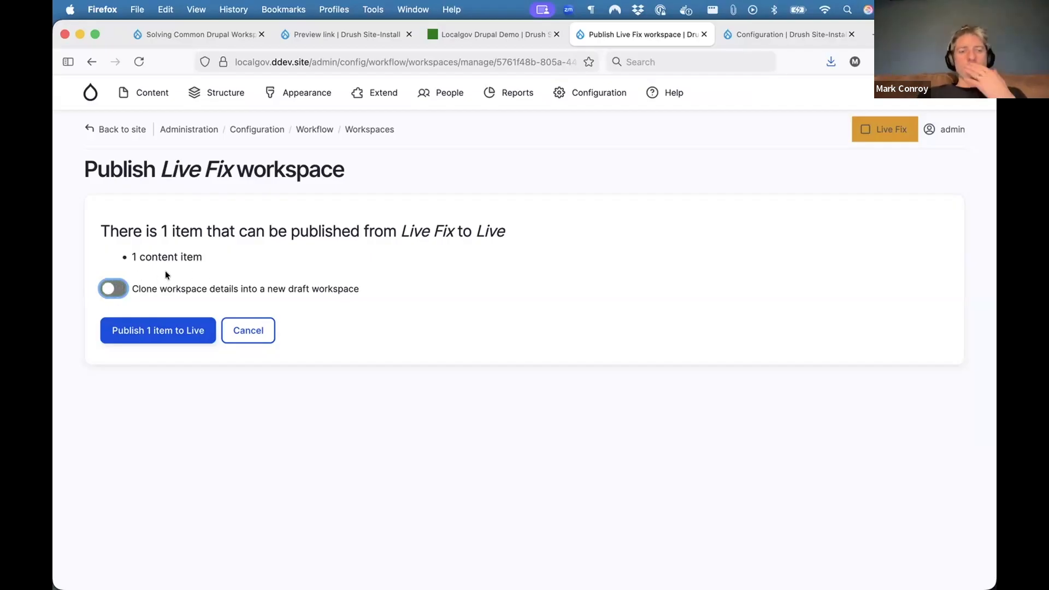
{"action": "left_click", "coordinate": [168, 337]}
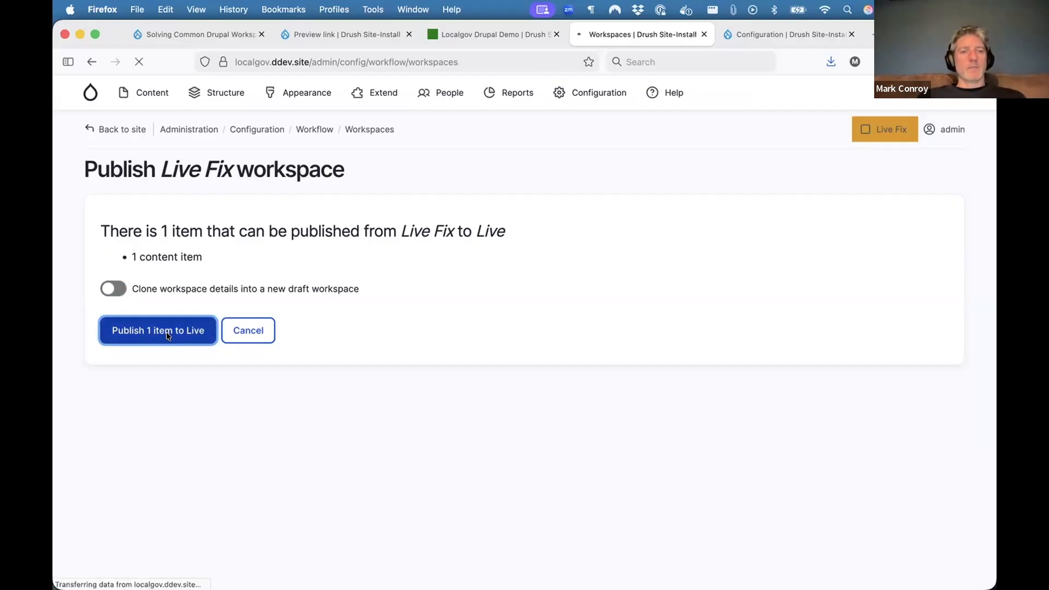
- Reload the public homepage to confirm the updated photo credit, then return to the admin window
{"action": "key", "text": "ctrl+Down"}
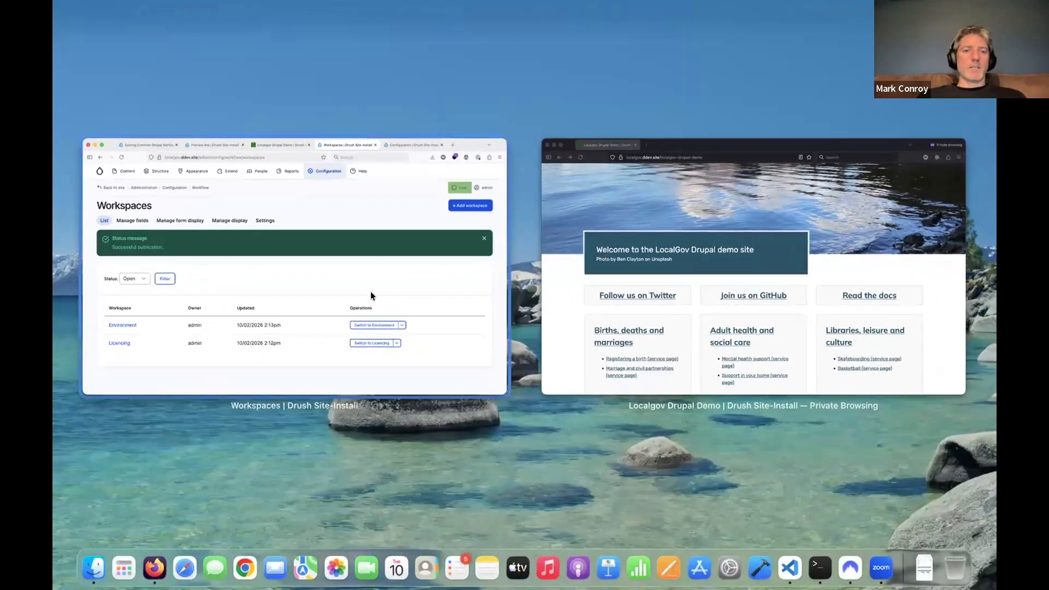
{"action": "left_click", "coordinate": [370, 295]}
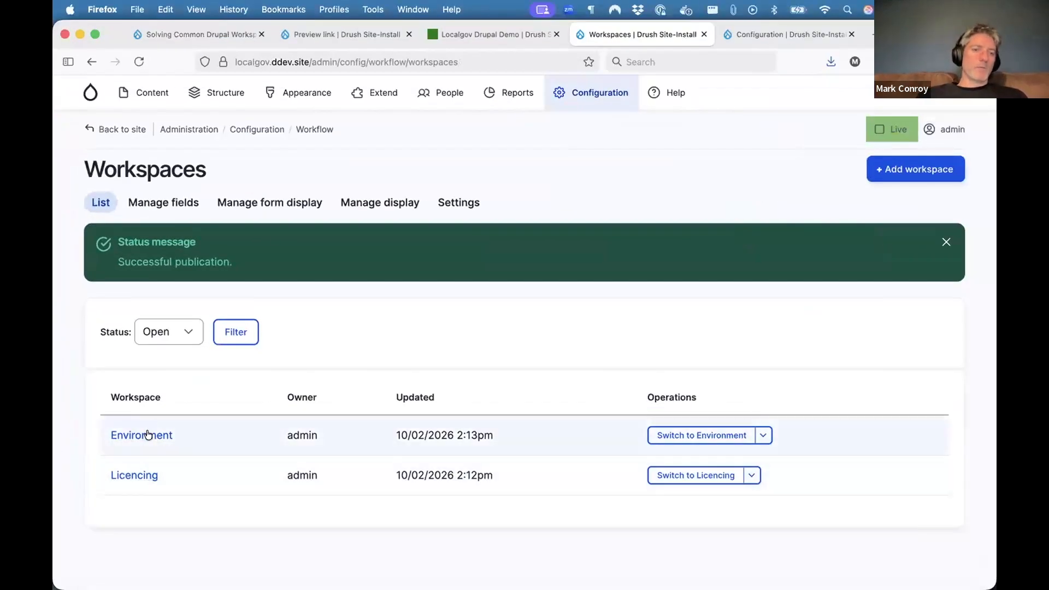
{"action": "key", "text": "ctrl+Down"}
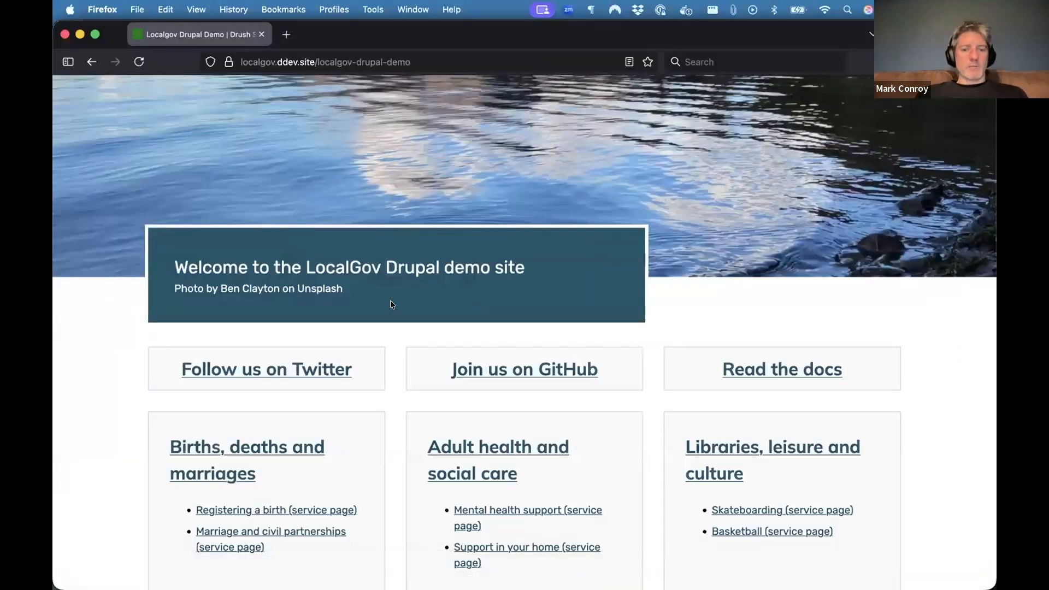
{"action": "left_click_drag", "start_coordinate": [234, 290], "coordinate": [292, 289]}
{"action": "key", "text": "super+r"}
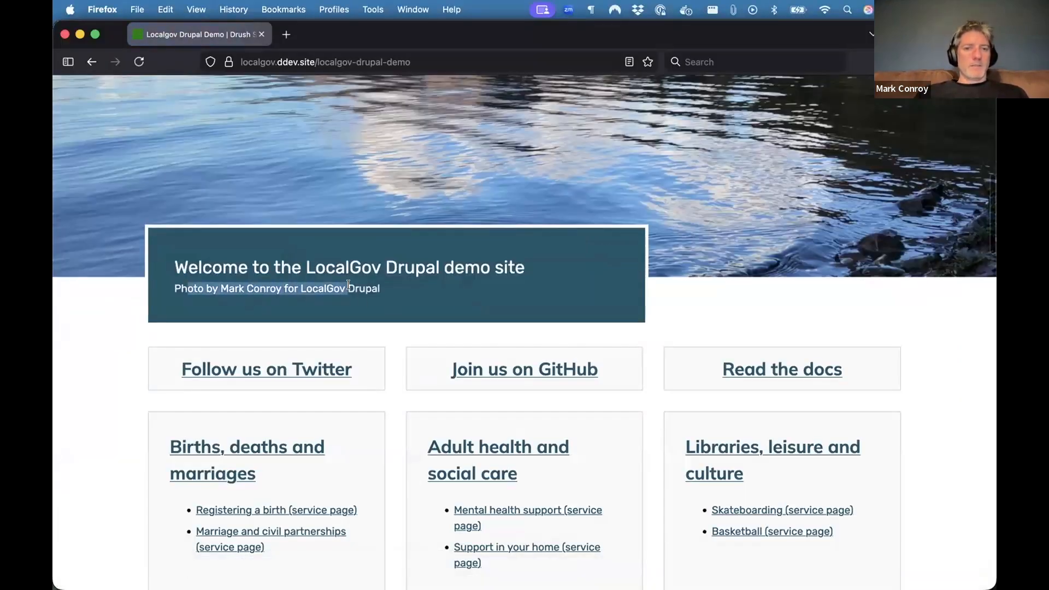
{"action": "key", "text": "ctrl+Down"}
{"action": "left_click", "coordinate": [655, 274]}
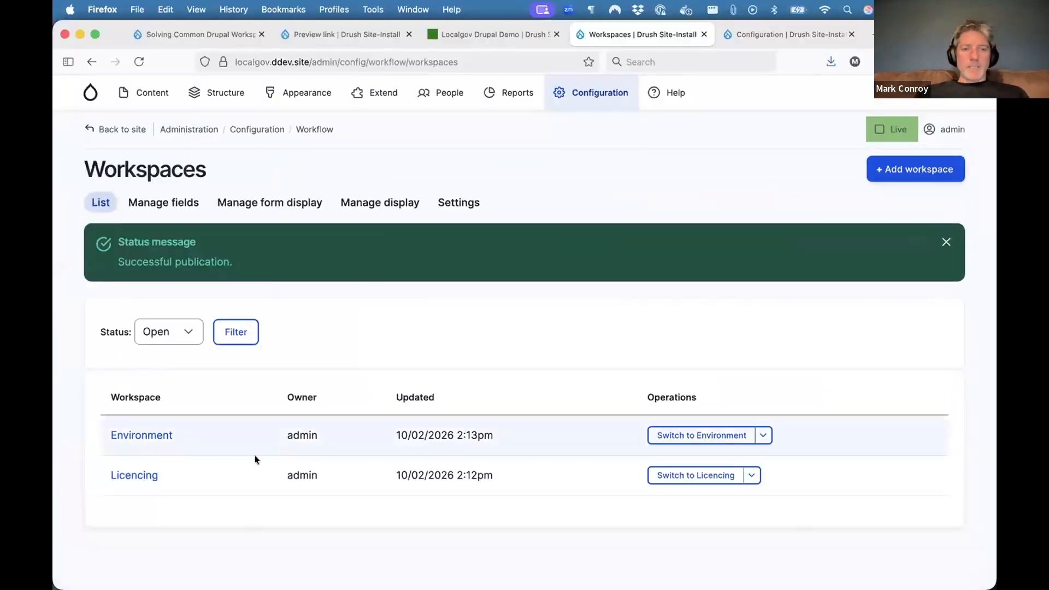
- Publish Licencing's 6 items to Live with Clone workspace details on, then open the fresh Licencing draft
{"action": "left_click", "coordinate": [142, 476]}
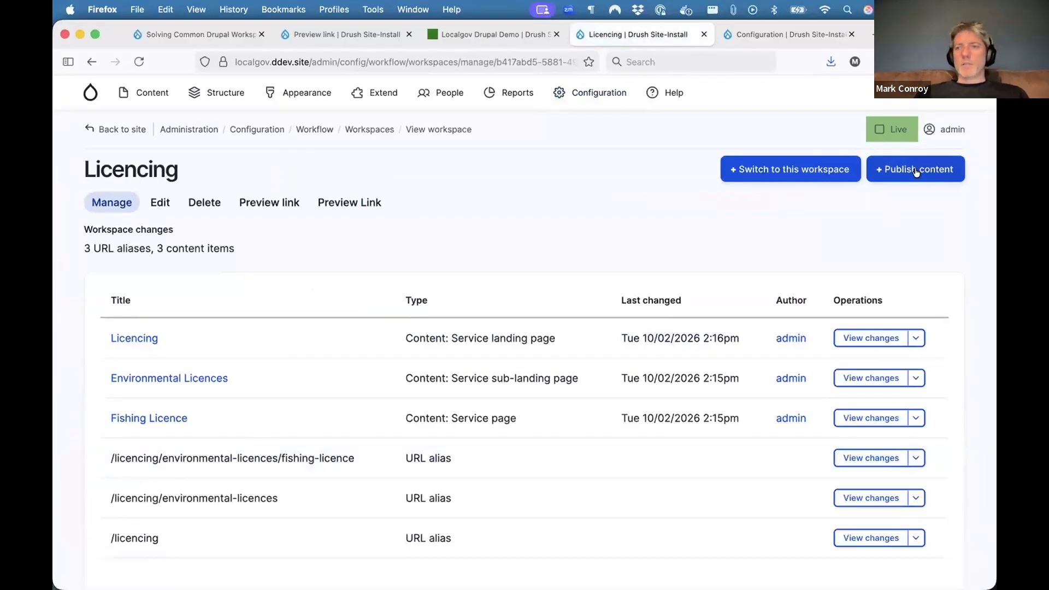
{"action": "left_click", "coordinate": [880, 170]}
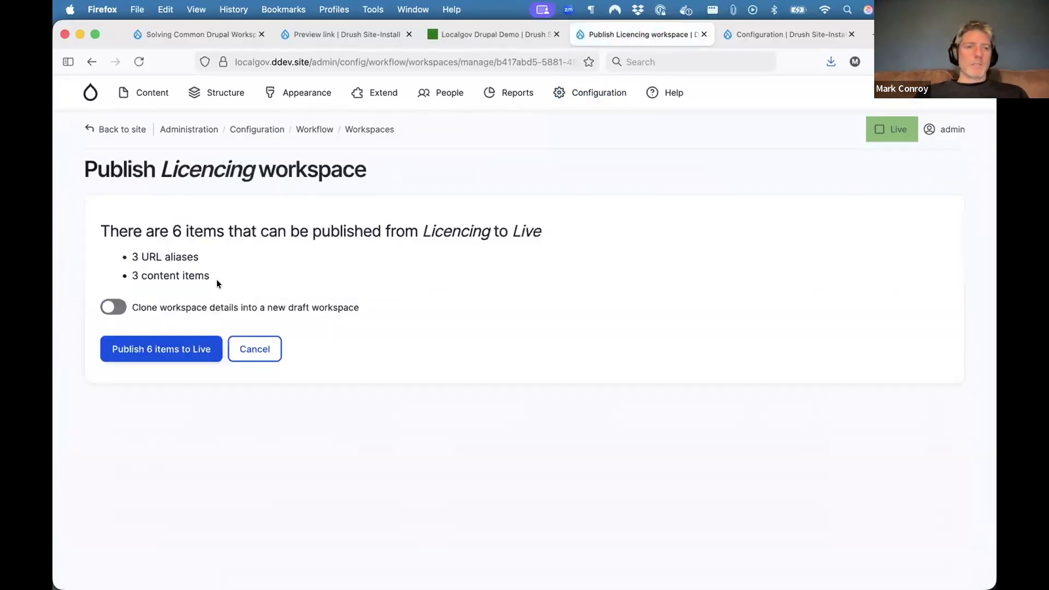
{"action": "left_click", "coordinate": [113, 308]}
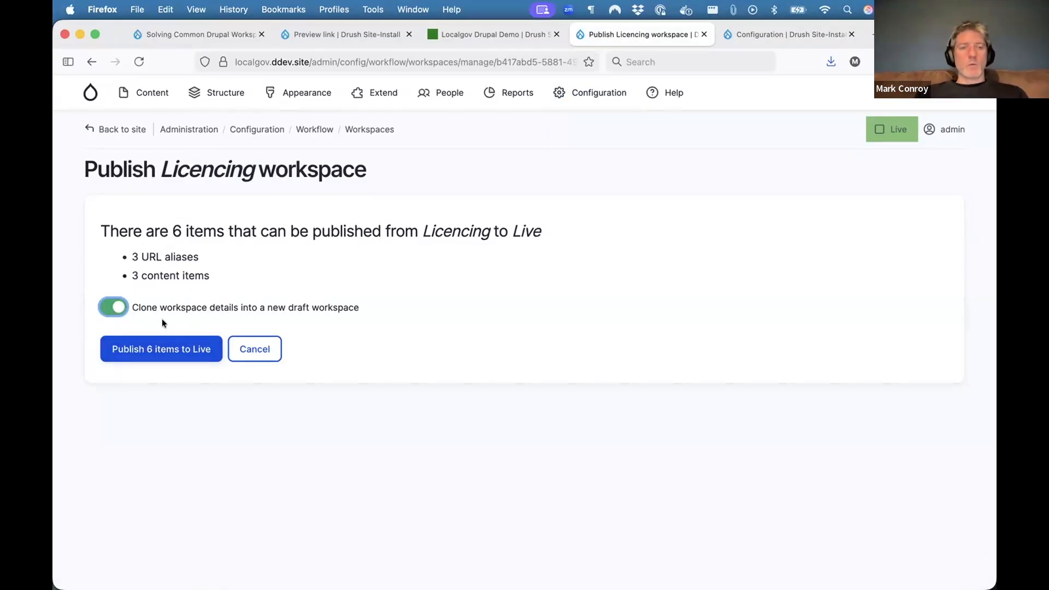
{"action": "left_click", "coordinate": [165, 352]}
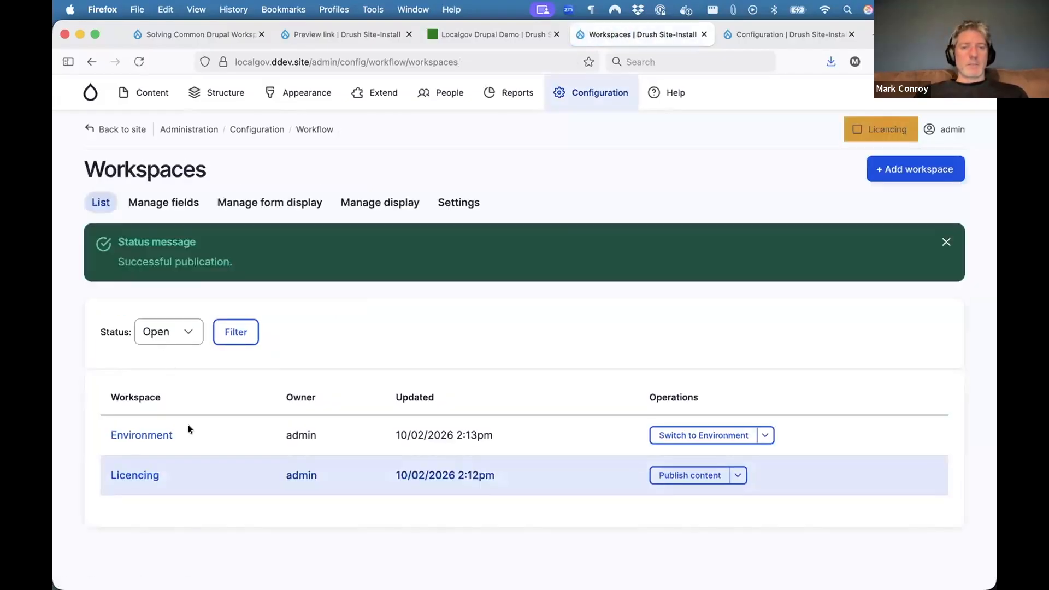
{"action": "left_click", "coordinate": [127, 475]}
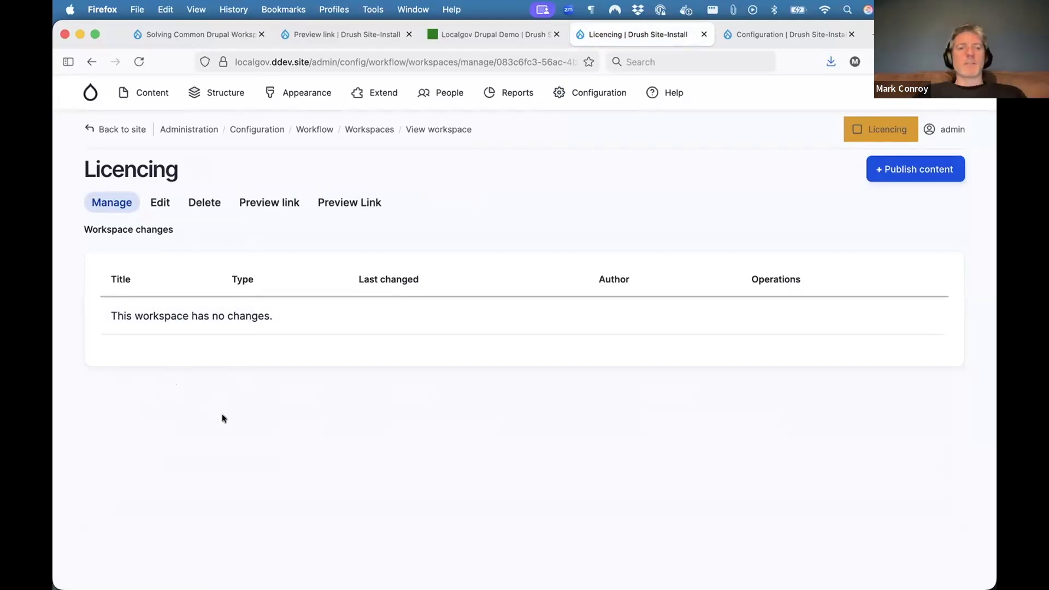
- In the private window, load the public /licencing page
{"action": "key", "text": "ctrl+Down"}
{"action": "left_click", "coordinate": [695, 267]}
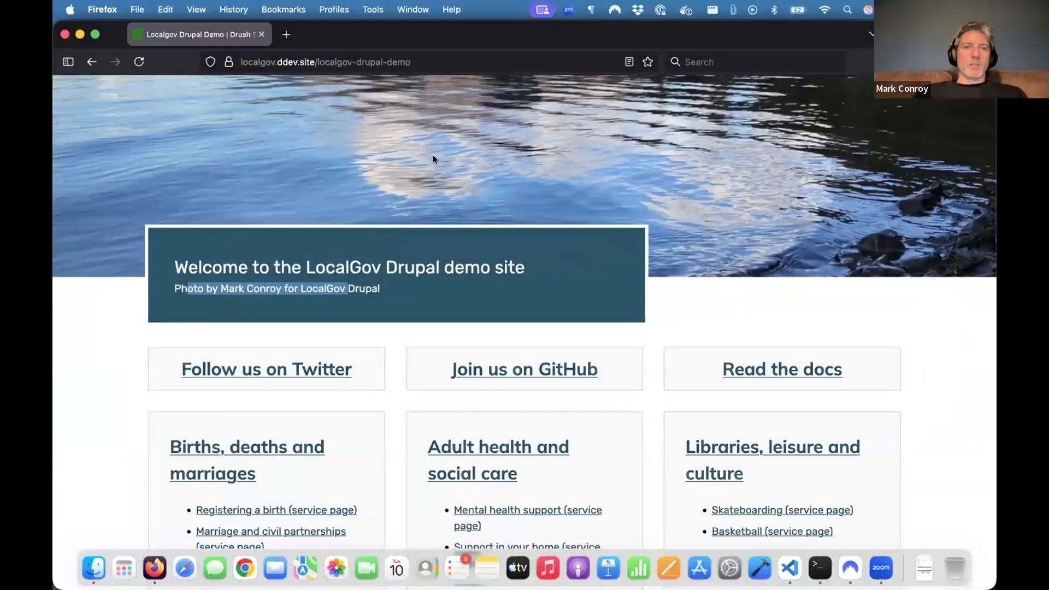
{"action": "left_click_drag", "start_coordinate": [326, 61], "coordinate": [518, 223]}
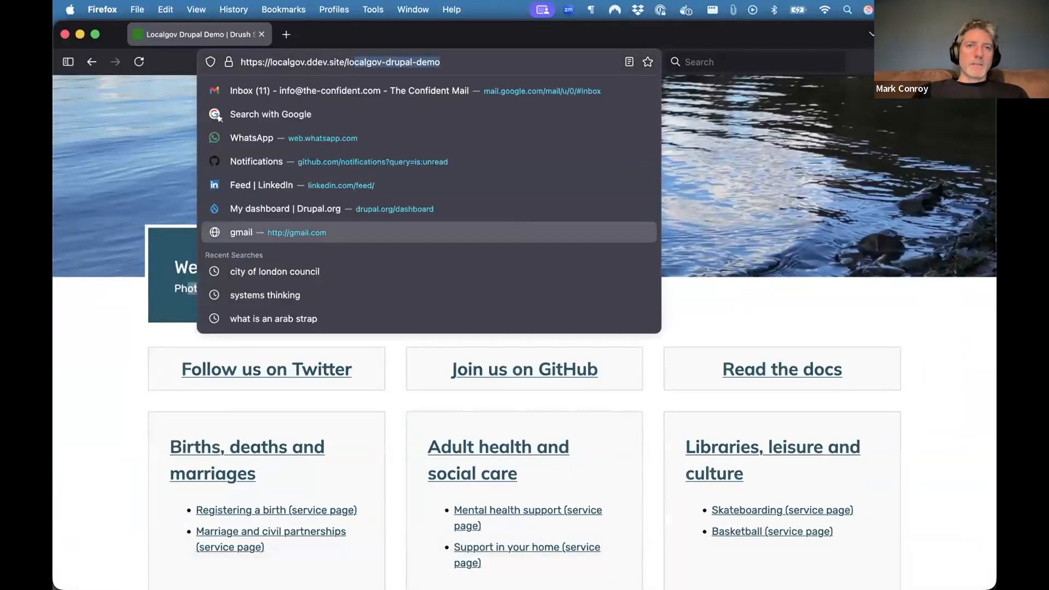
{"action": "key", "text": "BackSpace"}
{"action": "key", "text": "BackSpace"}
{"action": "type", "text": "icencing"}
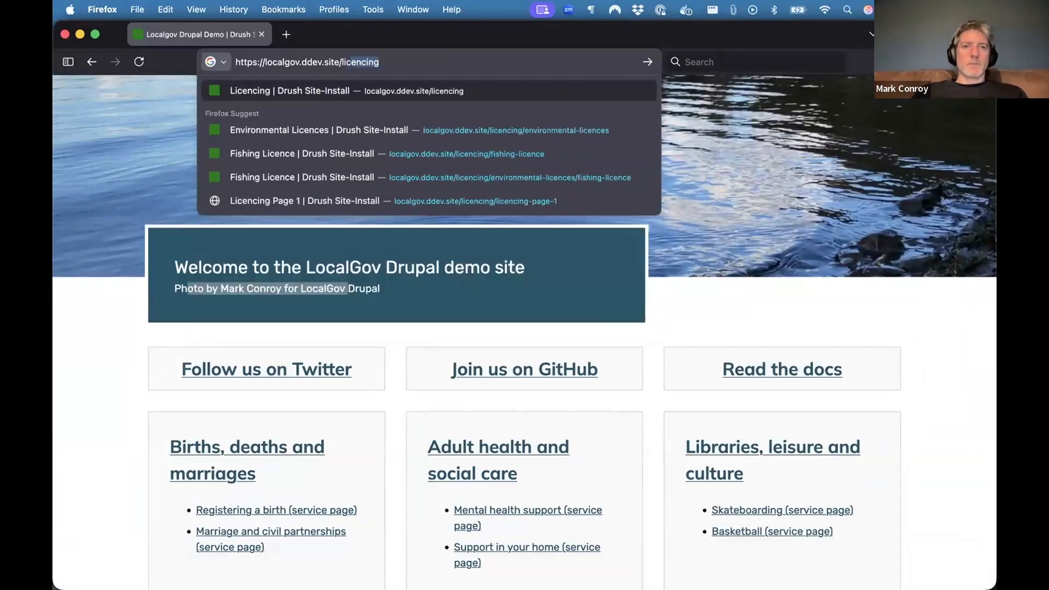
{"action": "key", "text": "Return"}
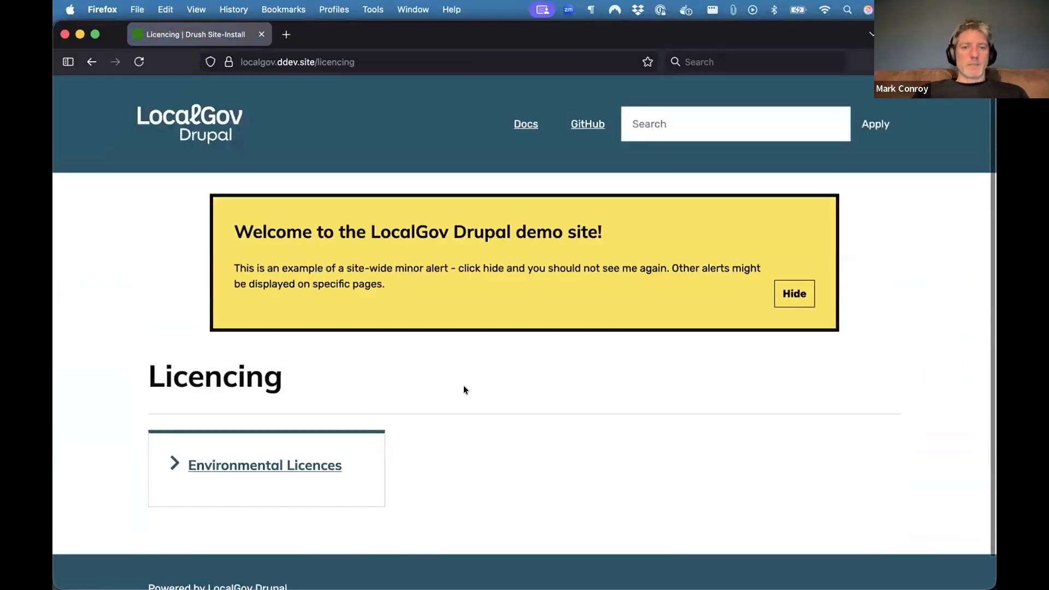
- Browse to Environmental Licences, then Fishing Licence, and close the private window
{"action": "left_click", "coordinate": [265, 469]}
{"action": "left_click", "coordinate": [227, 494]}
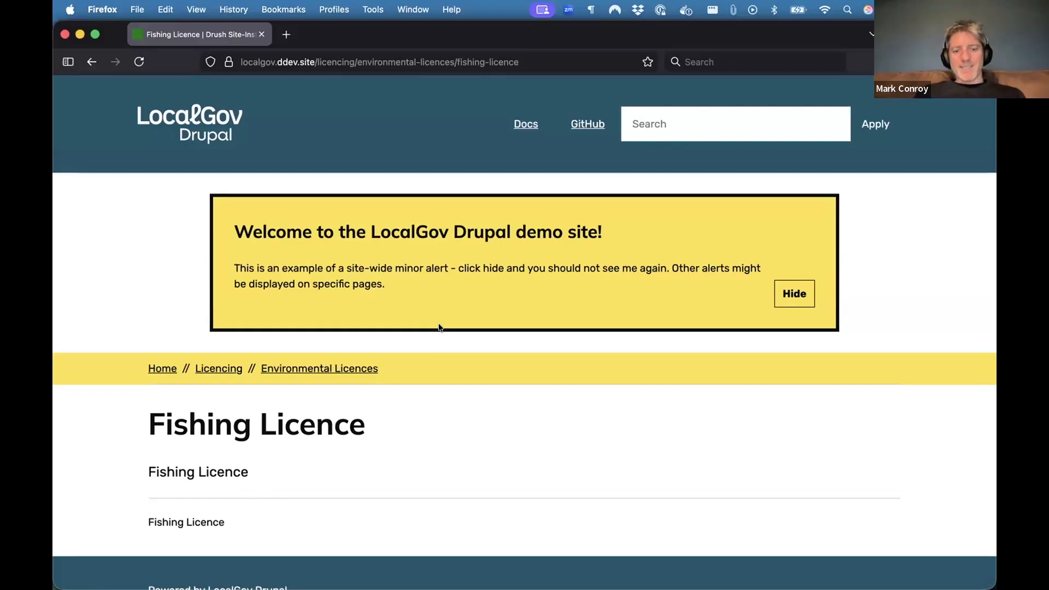
{"action": "key", "text": "super+w"}
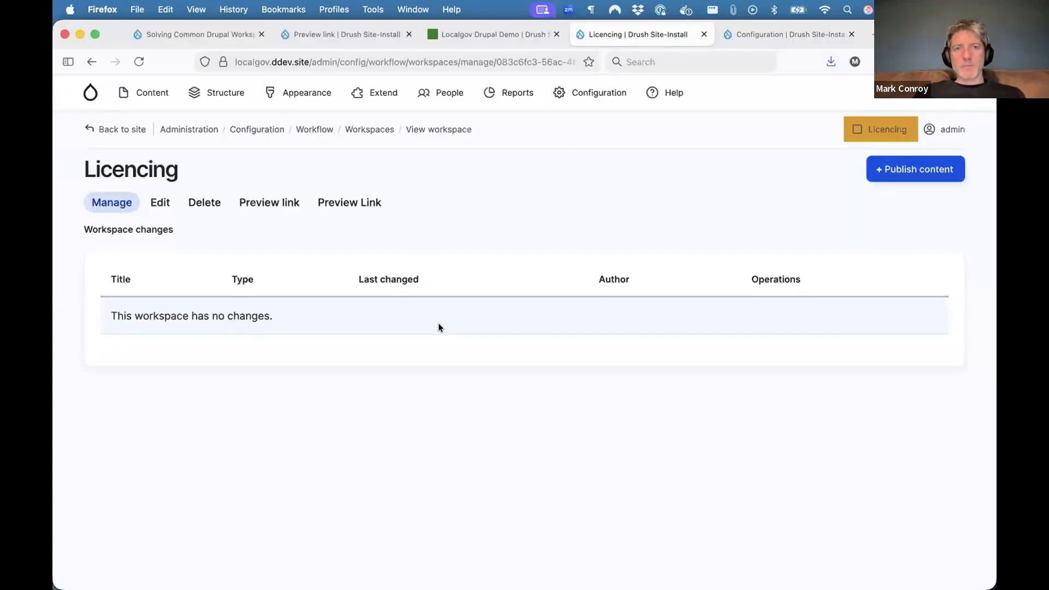